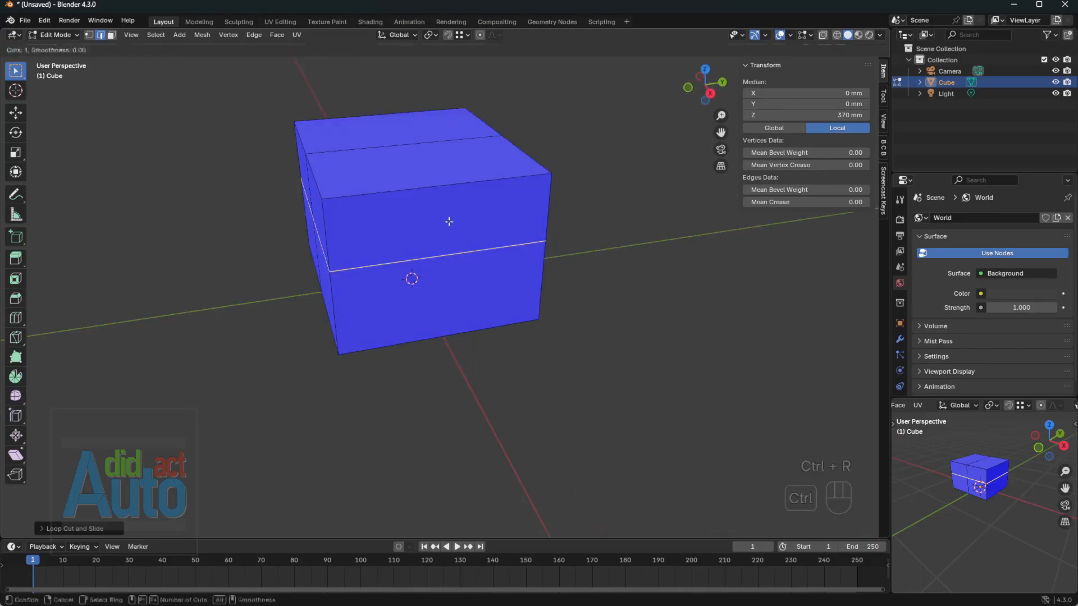
- Add a centred loop cut across the box's depth, and move the whole mesh 425 mm along Y
left_click(449, 186)
key("Escape")
key("3")
left_click(347, 285)
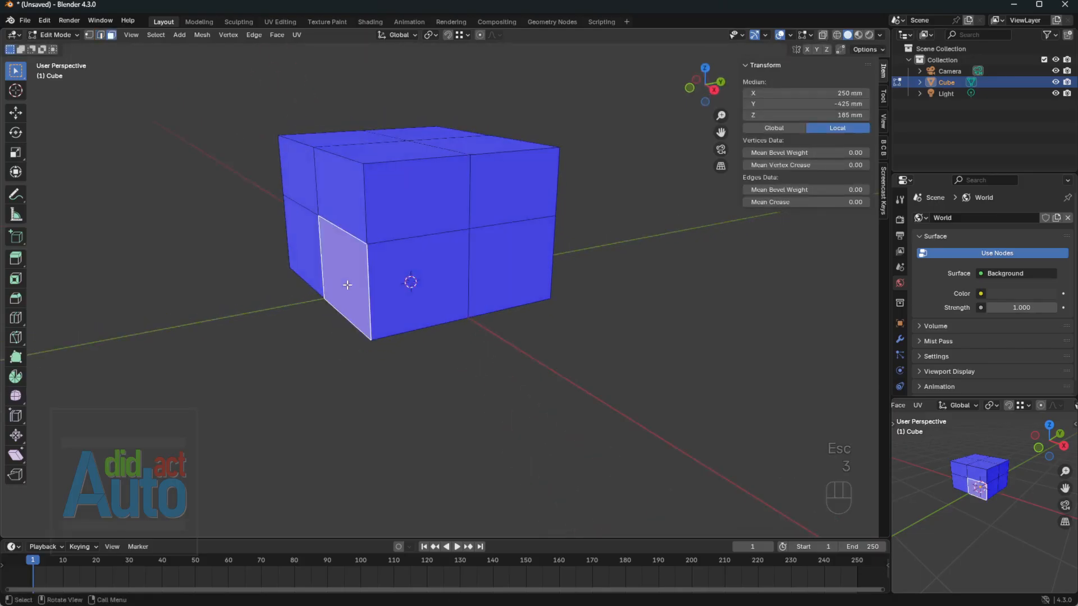
type("agy")
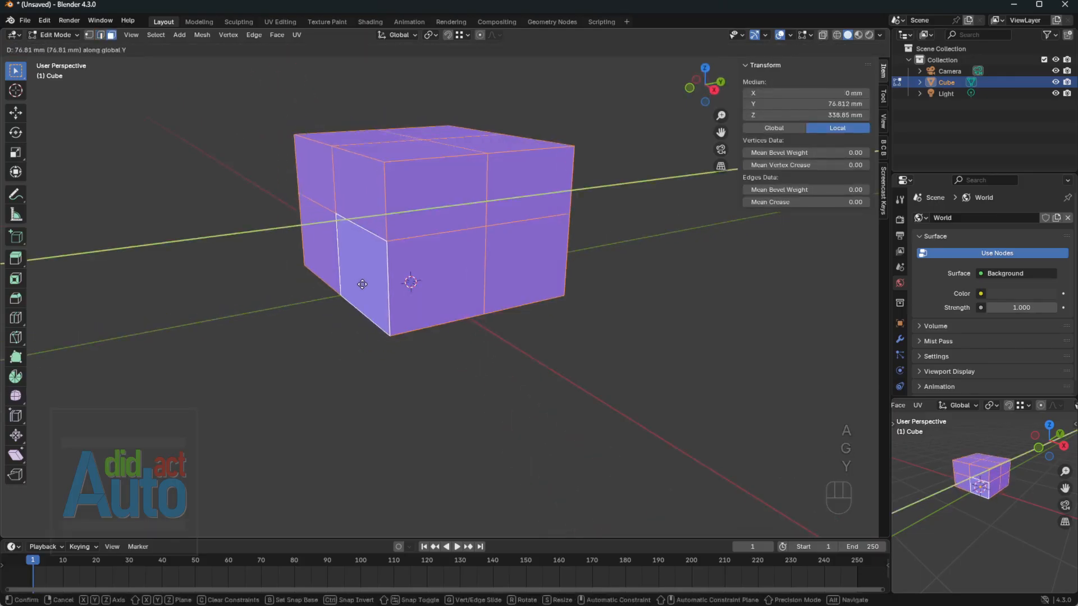
type("425")
key("Return")
- Select the vertical edge loop halfway along the box's depth and set its Y position to 540 mm
middle_click_drag(498, 270, 480, 282)
left_click(492, 232)
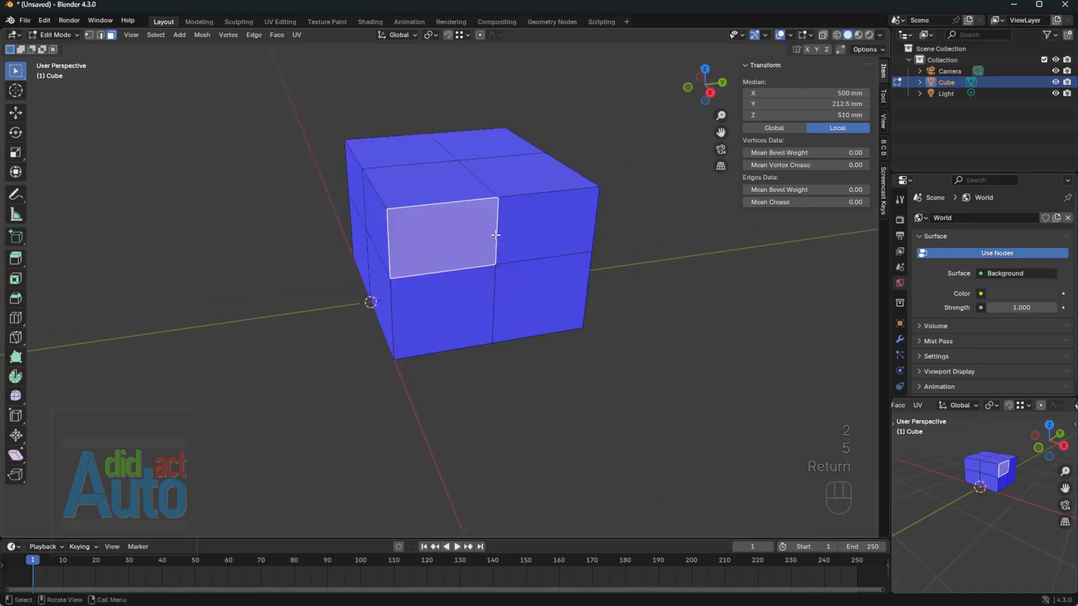
key("2")
left_click(497, 229, "alt+shift")
left_click(498, 229, "alt+shift")
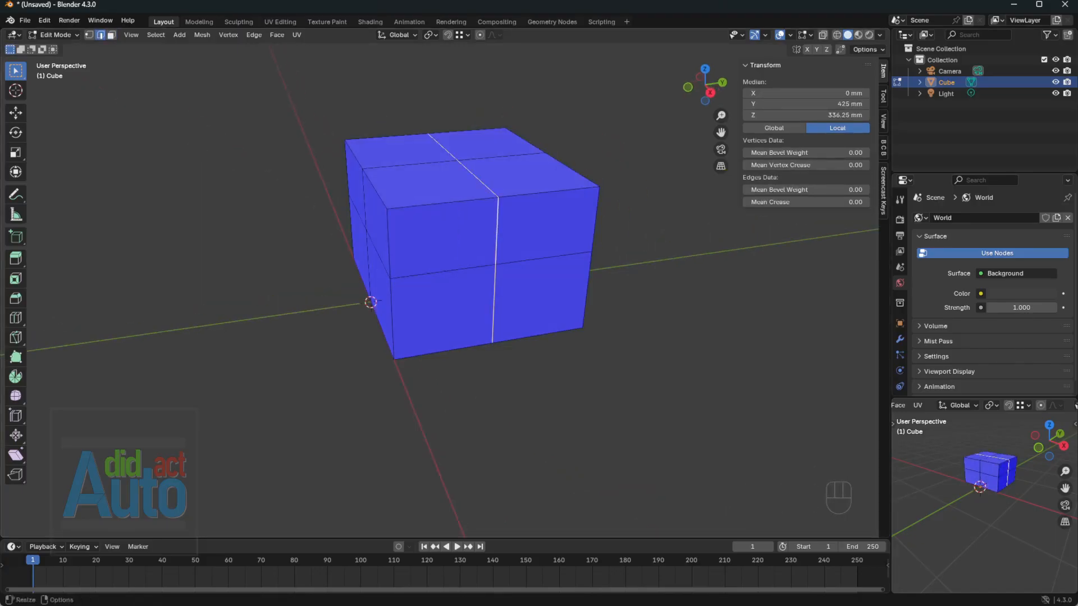
double_click(828, 103)
key("Return")
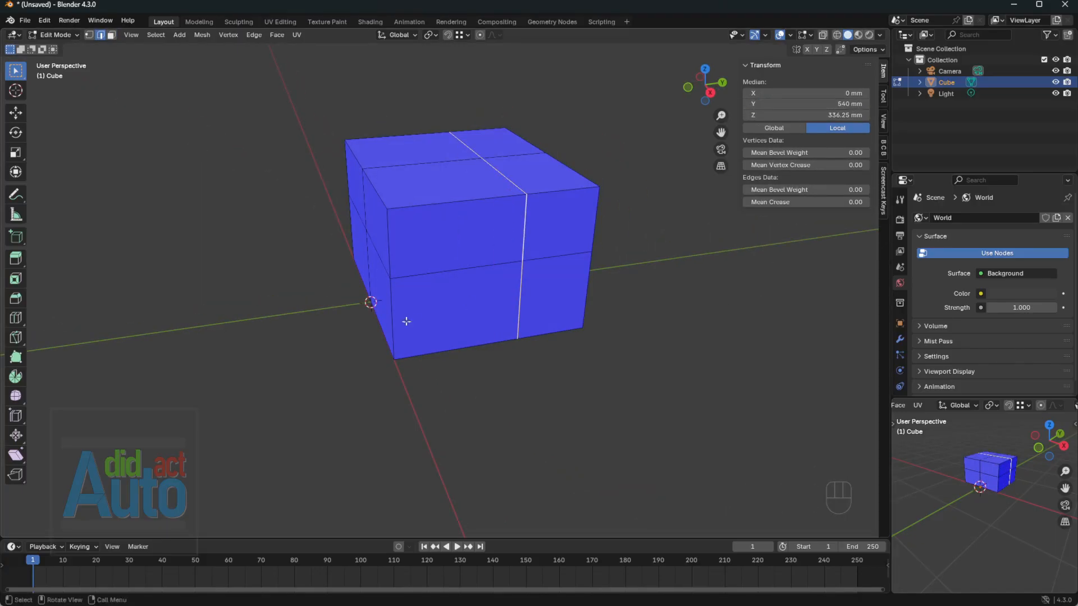
- Add a horizontal loop cut in the upper half of the box and set its Z position to 420 mm
middle_click_drag(406, 320, 435, 295)
key("ctrl+r")
left_click(594, 187)
key("Escape")
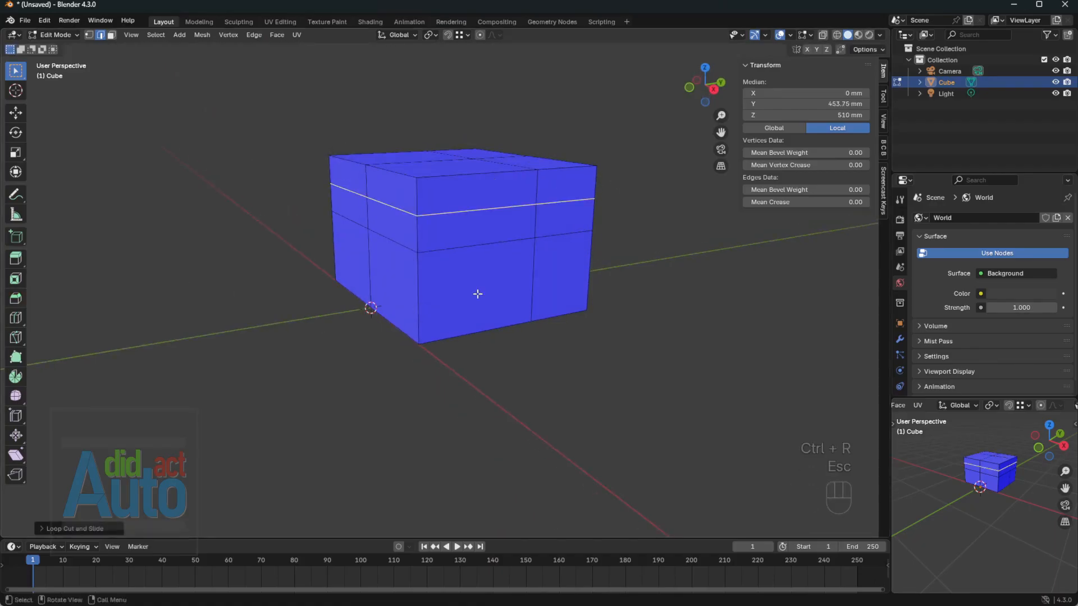
double_click(819, 115)
type("420")
key("Return")
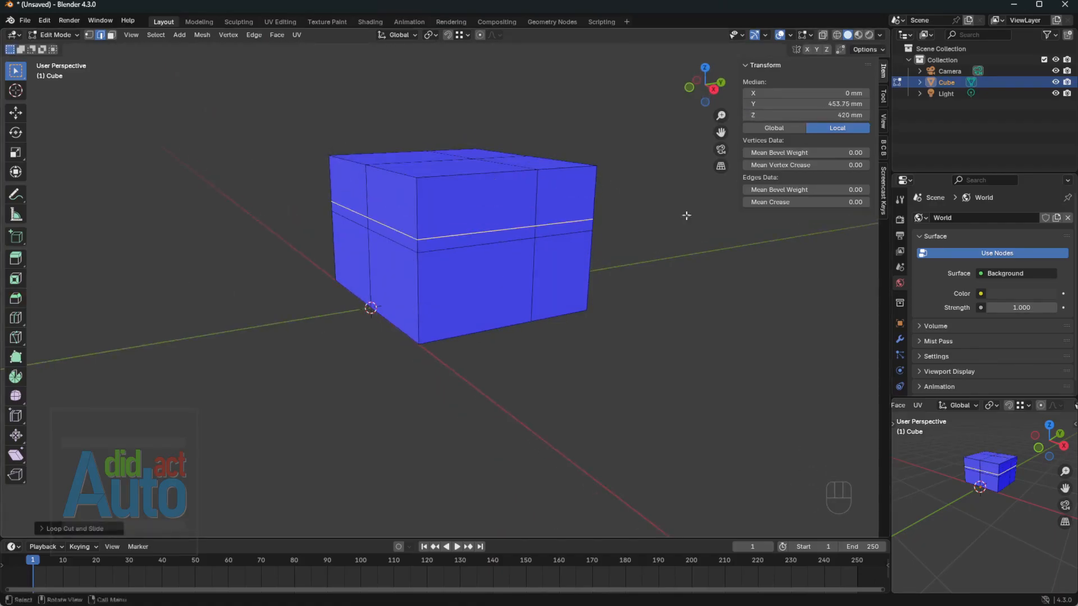
- Add another horizontal loop cut above the 420 mm one and set its Z position to 430 mm
key("shift+grave")
key("Escape")
key("ctrl+r")
left_click(494, 231)
key("Escape")
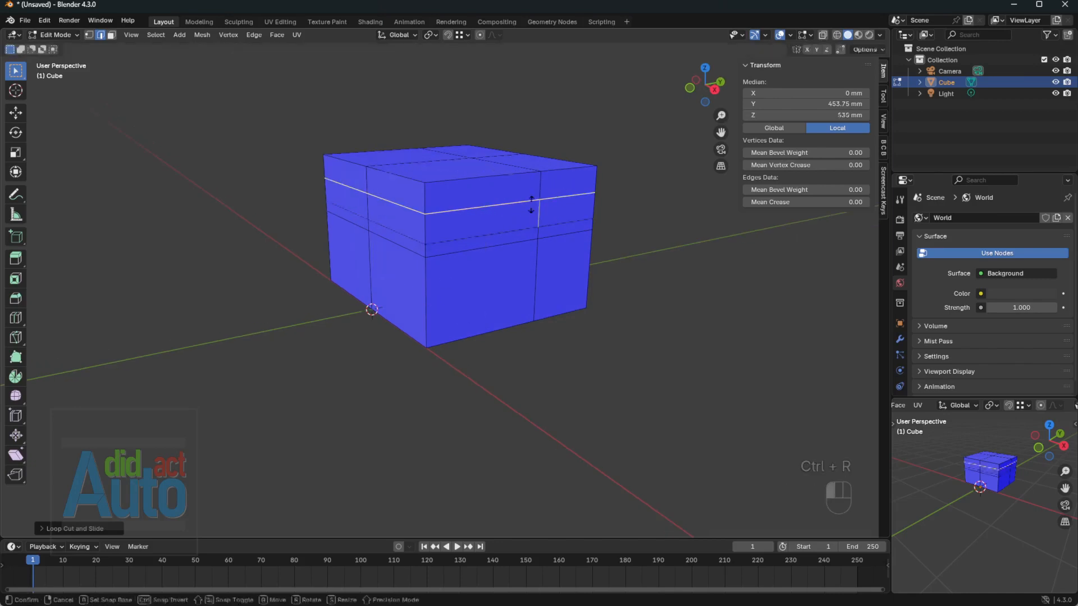
left_click(808, 115)
type("430")
key("Return")
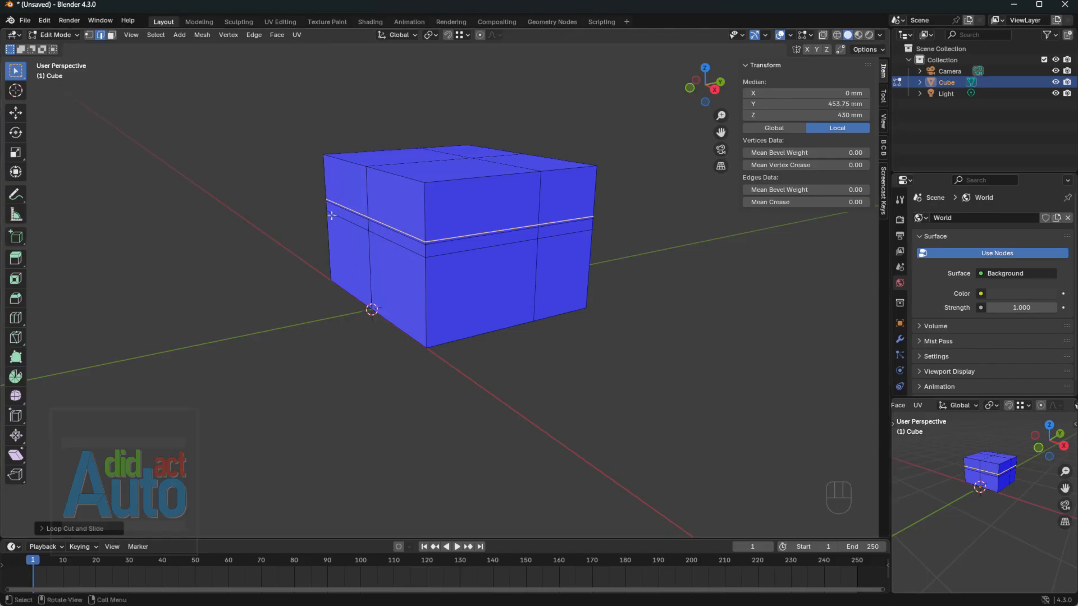
- Add a vertical loop cut in the positive-X half of the box and set its X position to 160 mm
middle_click_drag(331, 215, 413, 222)
key("ctrl+r")
left_click(462, 206)
key("Escape")
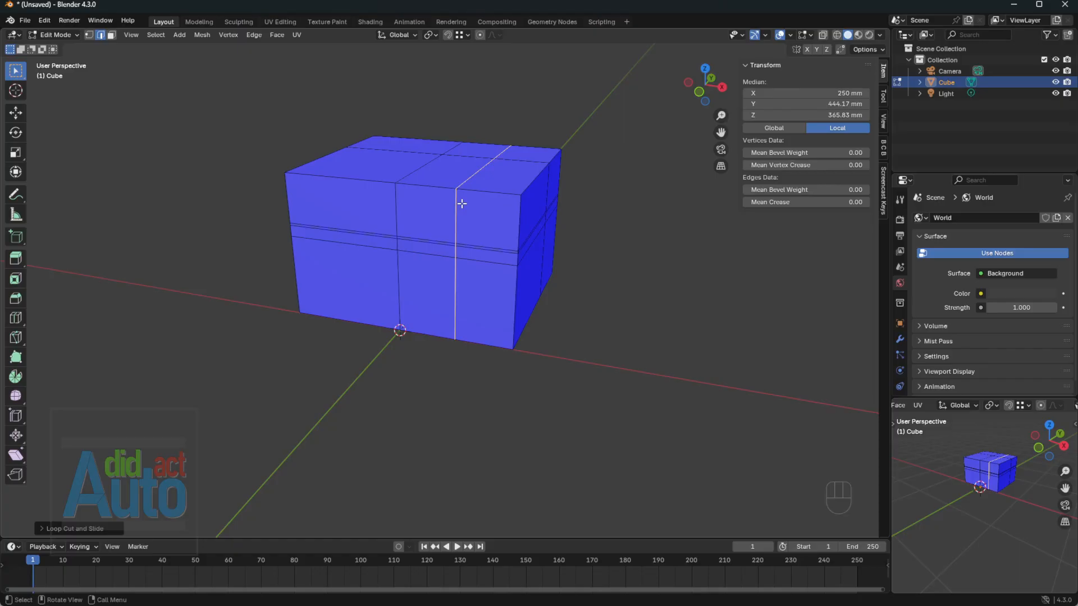
left_click(816, 93)
key("Return")
- Add a matching vertical loop cut in the negative-X half of the box at X -160 mm
middle_click_drag(512, 300, 433, 260)
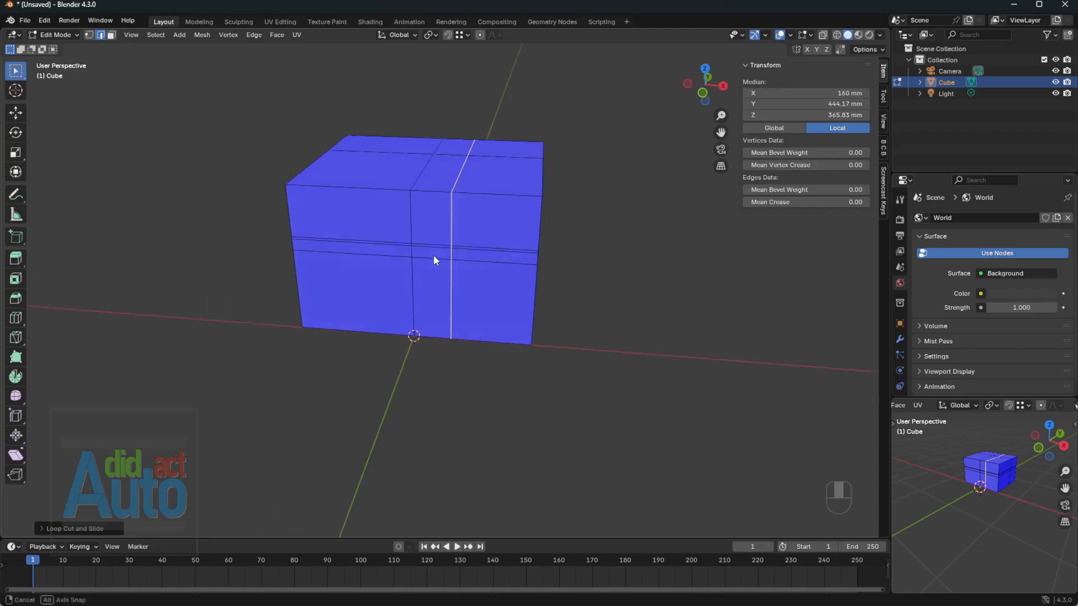
key("ctrl+r")
left_click(374, 191)
key("Escape")
left_click(820, 94)
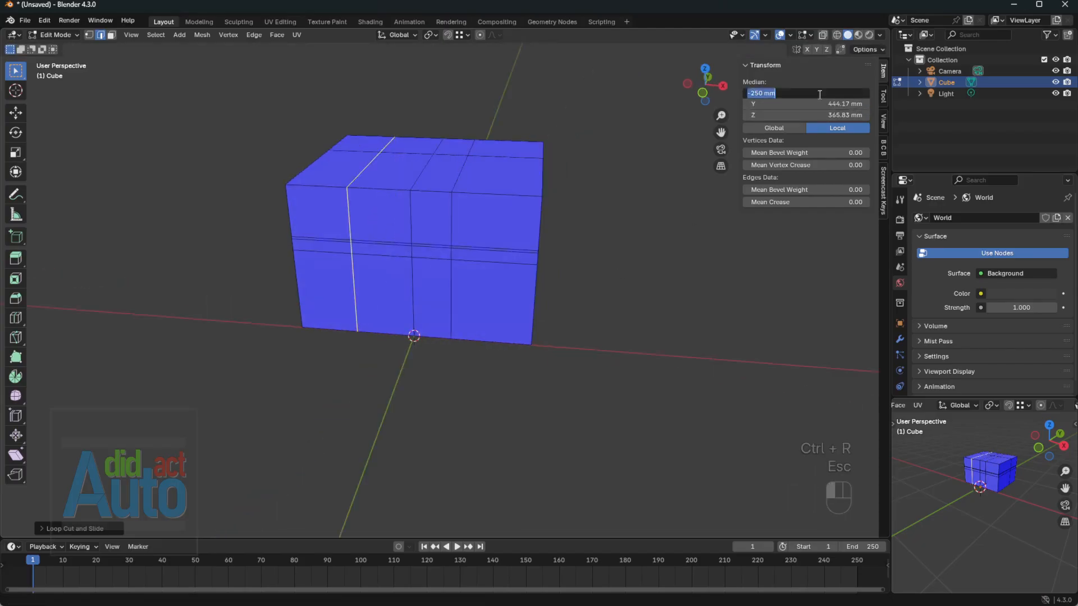
key("Return")
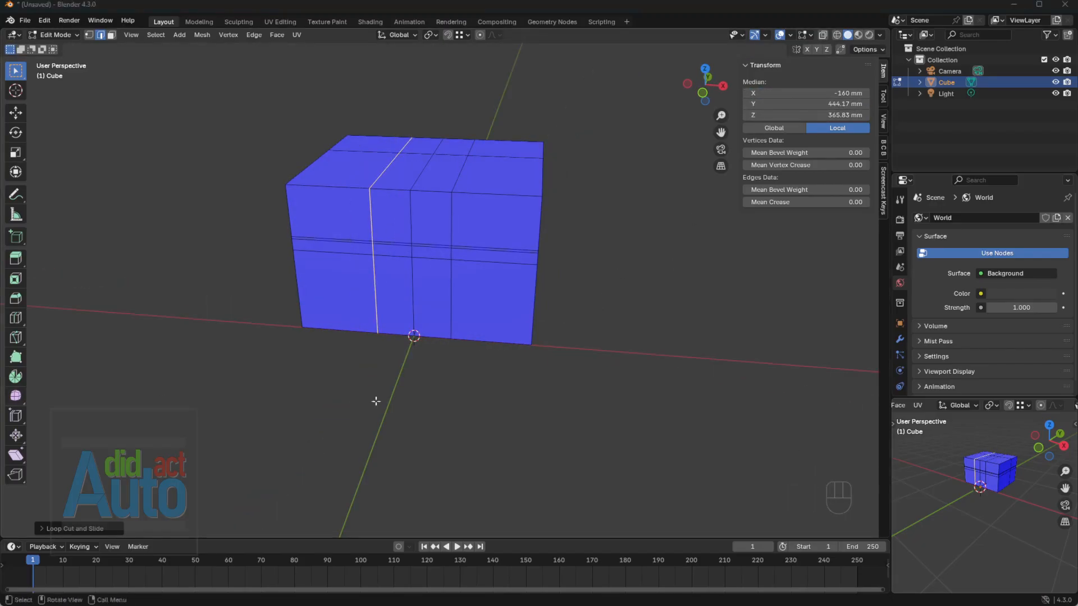
- Leave mesh editing and check the Pacha lounge chair reference image in Snipping Tool
middle_click_drag(376, 401, 409, 350)
key("Tab")
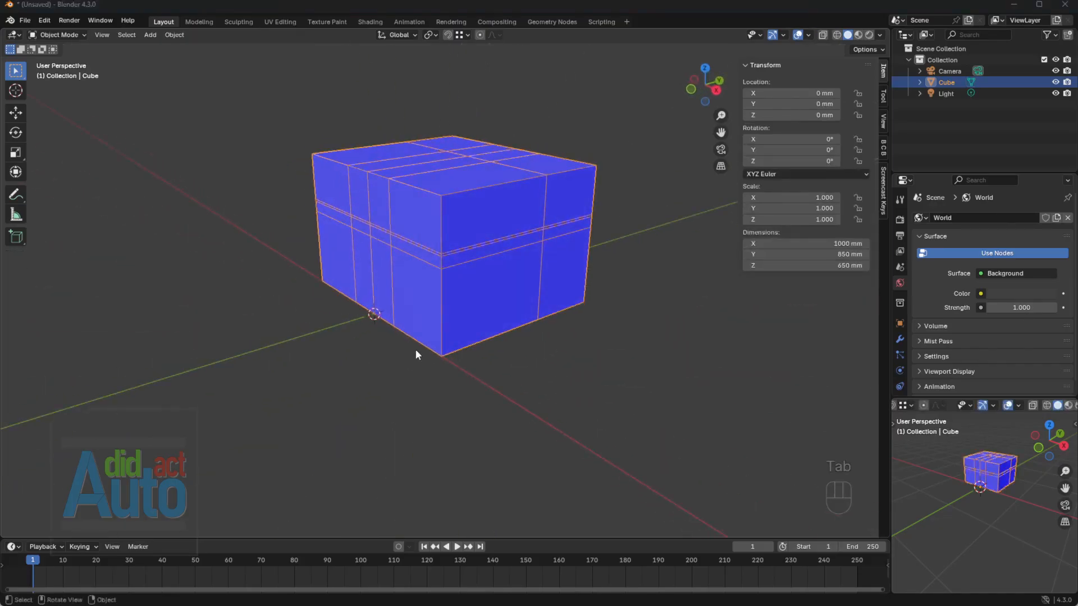
key("alt+Tab")
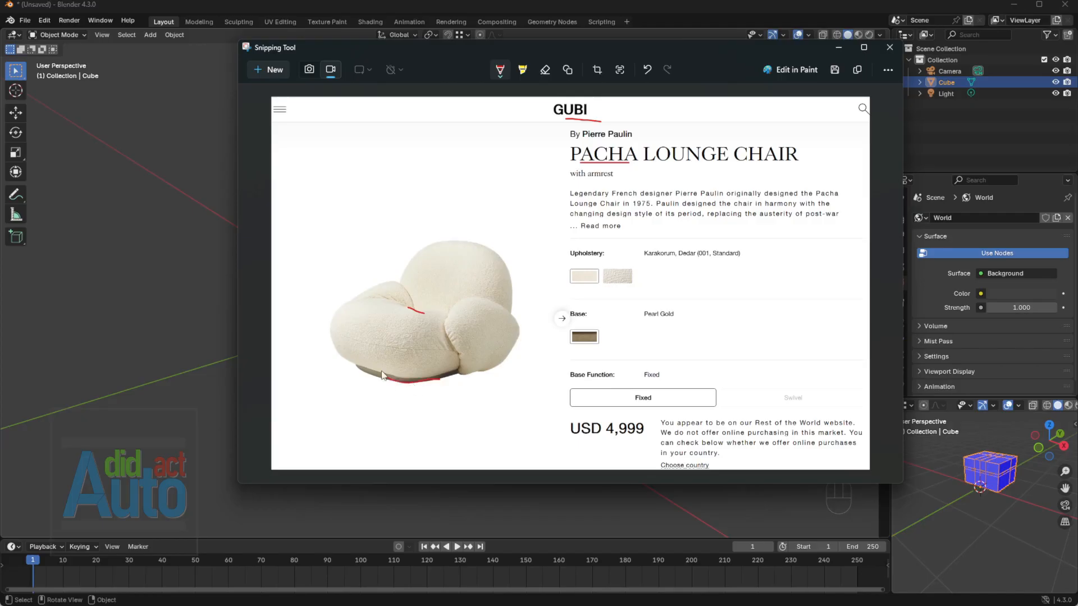
key("alt+Tab")
mouse_move(435, 279)
middle_mouse_down()
mouse_move(450, 202)
mouse_move(450, 292)
middle_mouse_up()
- Duplicate the box's front top face beyond the X 160 mm cut and separate it into its own object
key("Tab")
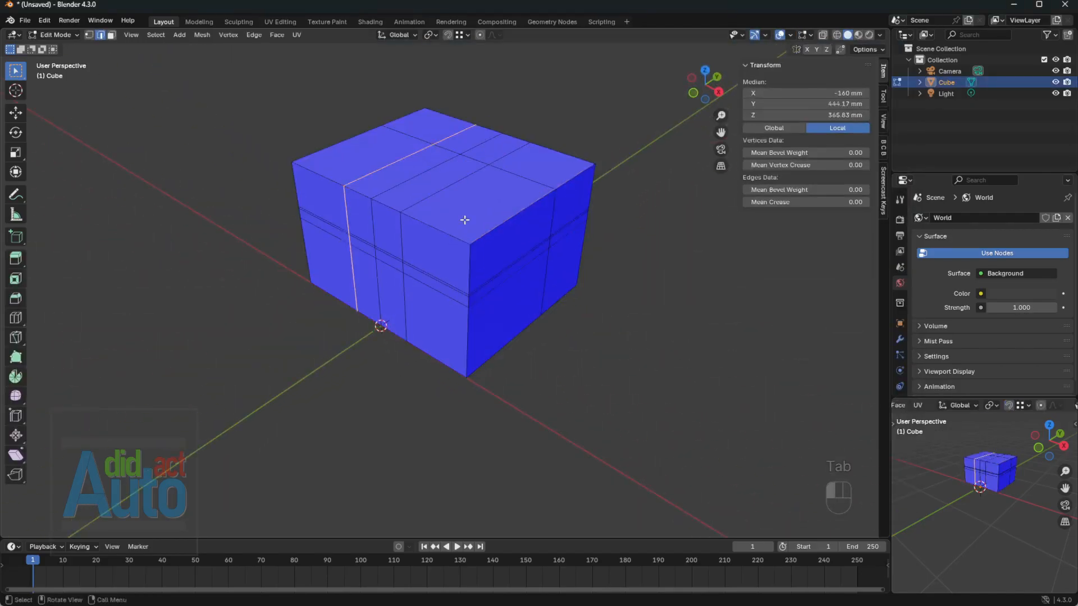
left_click(465, 220)
key("3")
left_click(465, 220)
key("shift+d")
key("Escape")
key("p")
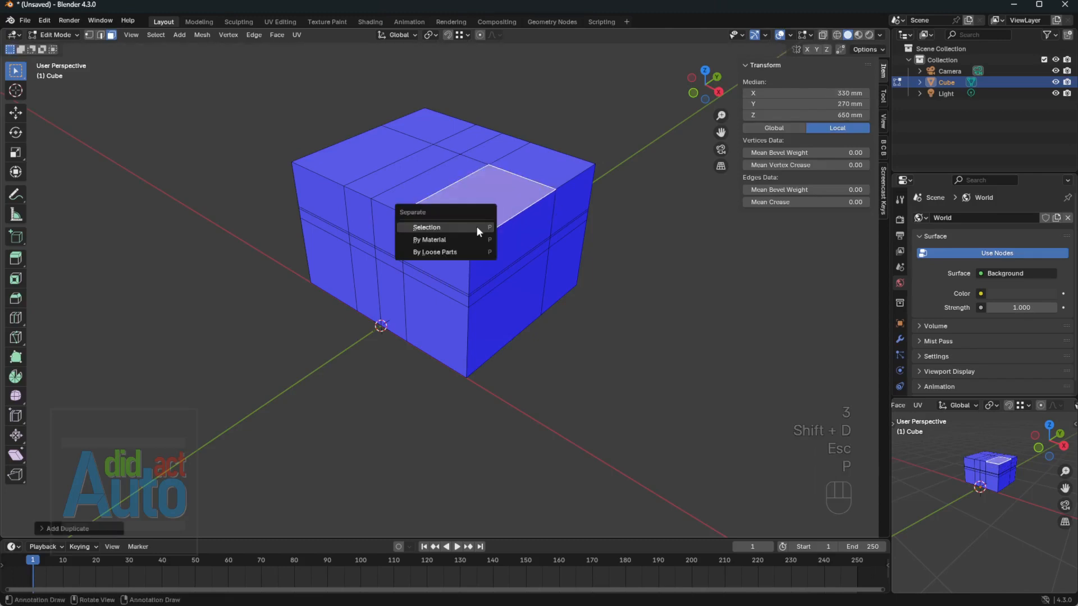
left_click(476, 227)
- Edit the separated face object and set the face's Z position to 370 mm
key("Tab")
left_click(469, 221)
key("Tab")
left_click(476, 220)
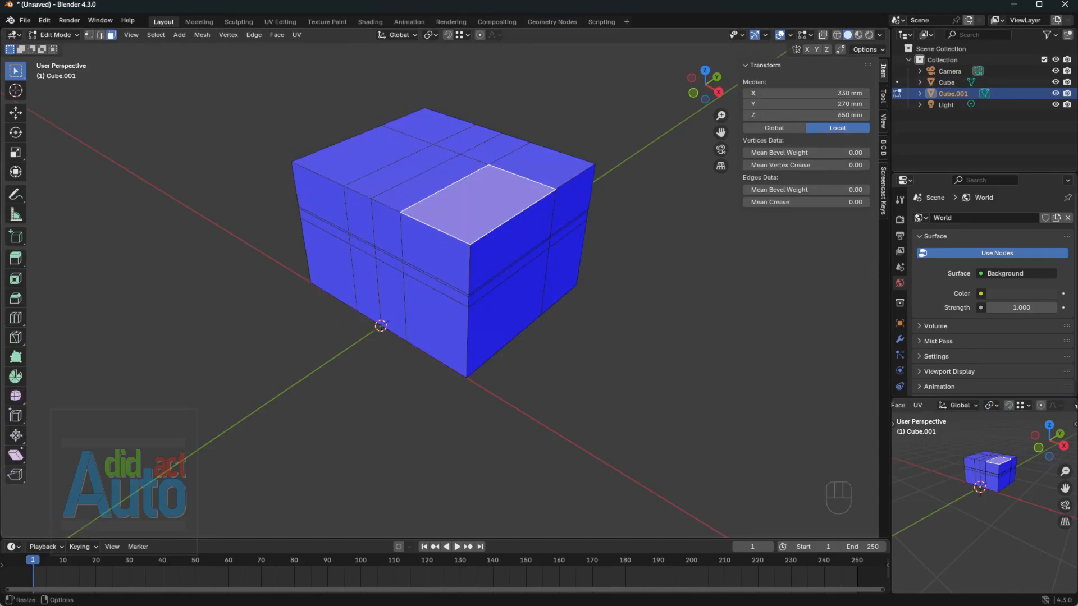
left_click(815, 114)
type("370")
key("Return")
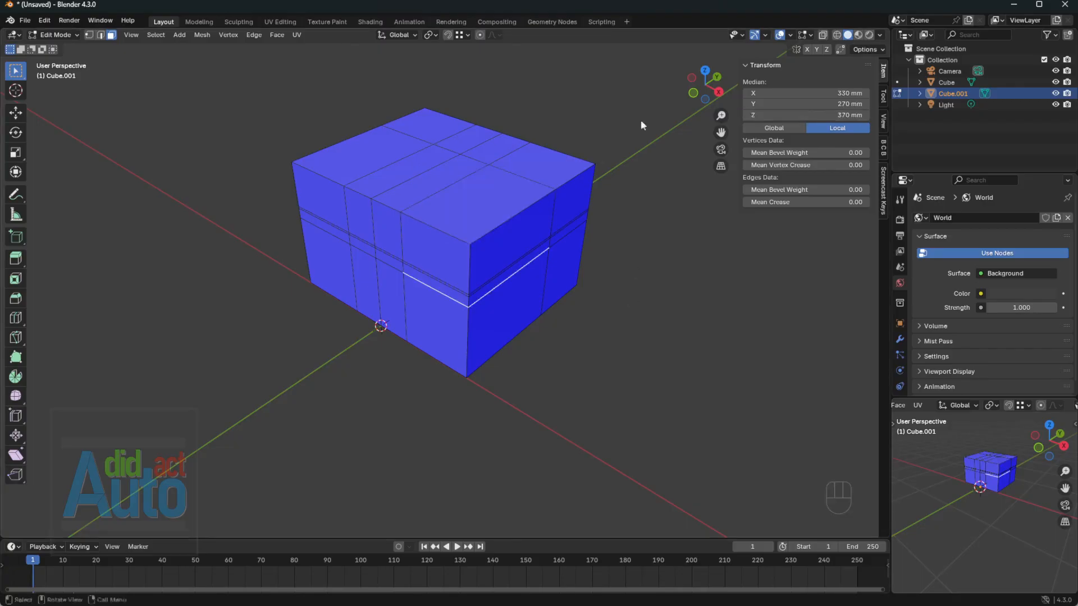
- Use X-ray to select the separated face's inner edge and set its X position to 0 mm
middle_click_drag(386, 261, 427, 263)
scroll(427, 264, "up", 1)
key("2")
left_click_drag(375, 117, 520, 361)
key("alt+z")
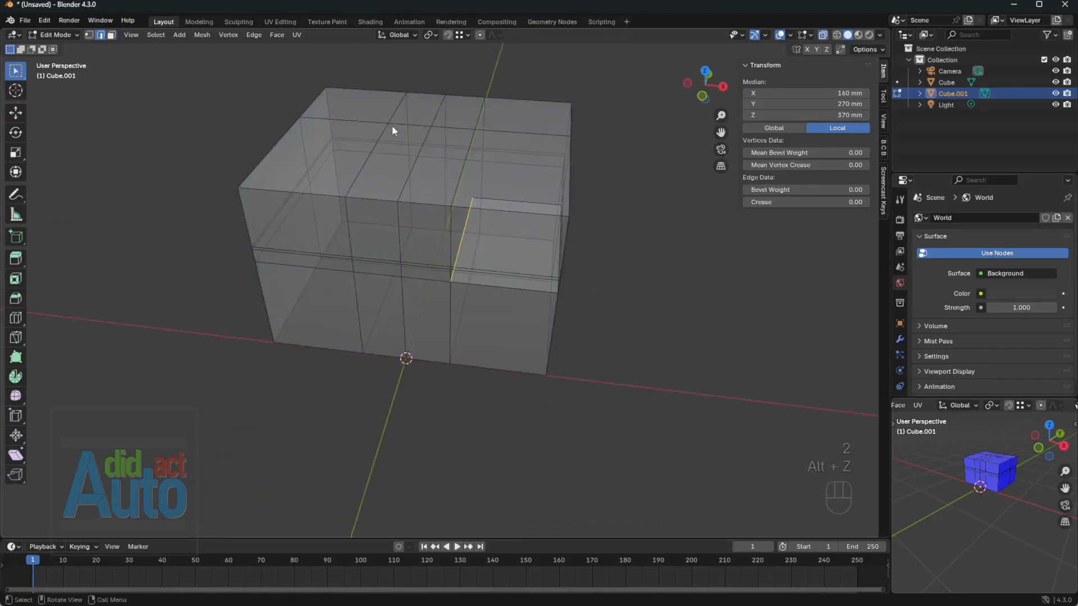
left_click_drag(392, 125, 494, 315)
middle_click_drag(528, 258, 477, 281)
left_click(829, 94)
type("0")
key("Return")
- Hide the original box and extrude the seat face downward, setting the new bottom face's Z position to 50 mm
left_click_drag(458, 165, 507, 269)
middle_click_drag(514, 273, 467, 251)
left_click(1055, 82)
key("3")
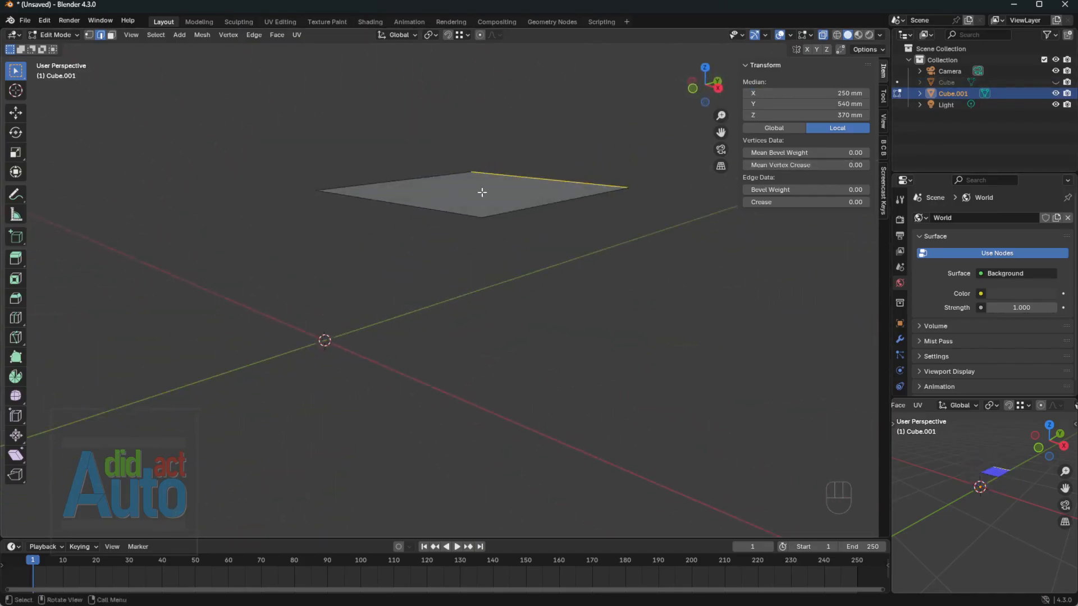
left_click(484, 191)
key("e")
left_click(510, 331)
middle_click_drag(510, 331, 533, 307)
double_click(828, 115)
type("50")
key("Return")
- Delete the seat block's inner side face on the X 0 centre plane and turn off X-ray
middle_click_drag(534, 241, 486, 271)
key("Tab")
key("Tab")
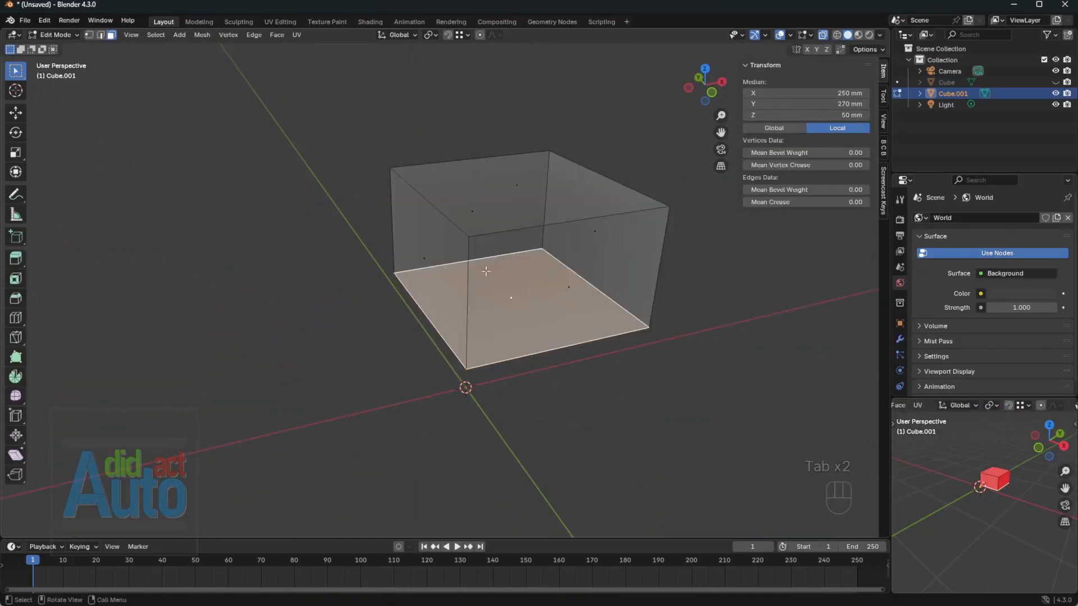
left_click(430, 258)
key("alt+z")
key("x")
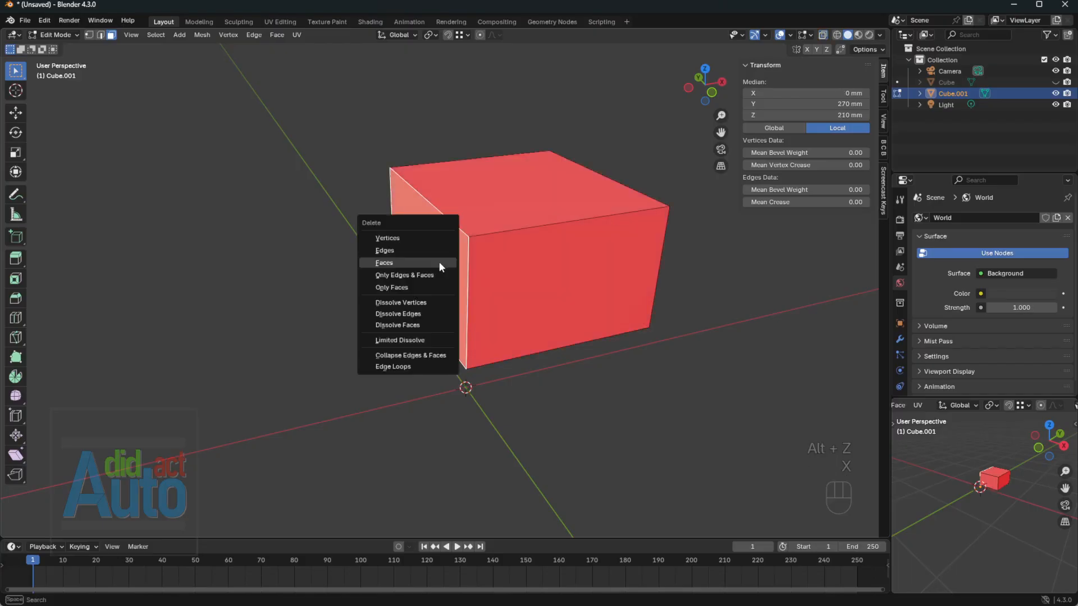
left_click(439, 262)
- Flip the normals of all the seat block's faces and return to Object Mode
middle_click_drag(439, 263, 494, 260)
key("a")
key("alt+n")
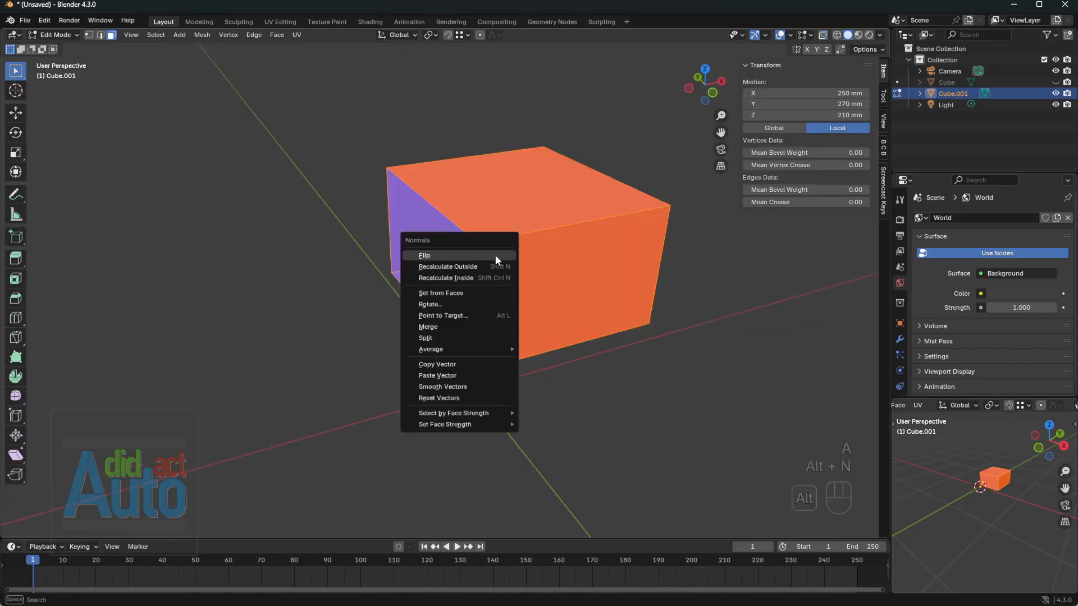
left_click(495, 255)
middle_click_drag(593, 222, 547, 256)
key("Tab")
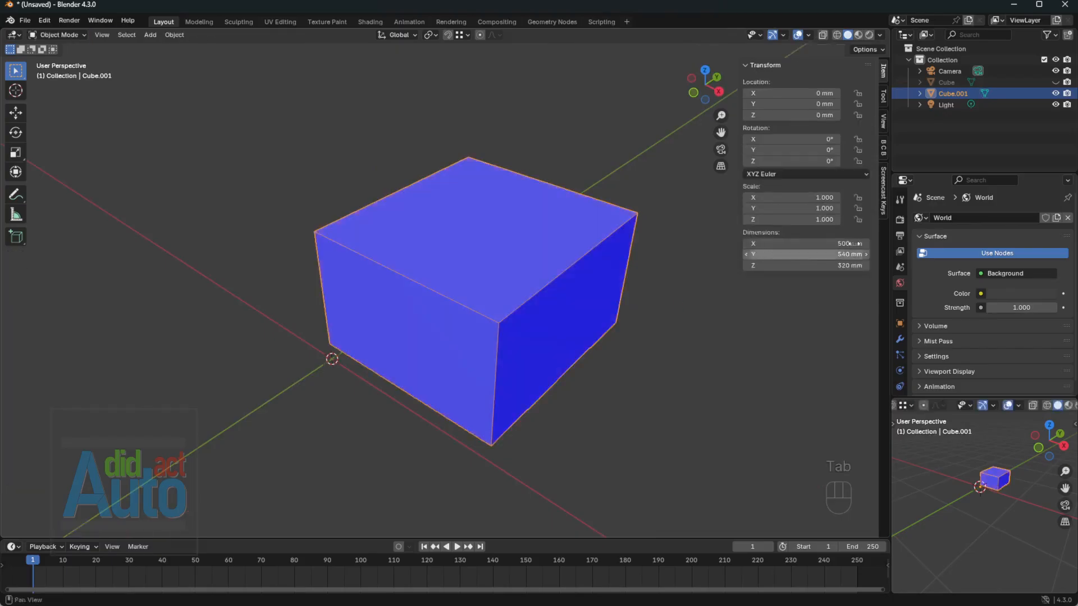
- Duplicate the seat block's outer side face and separate it into its own object
middle_click_drag(674, 266, 583, 277)
key("Tab")
left_click(584, 274)
key("shift+d")
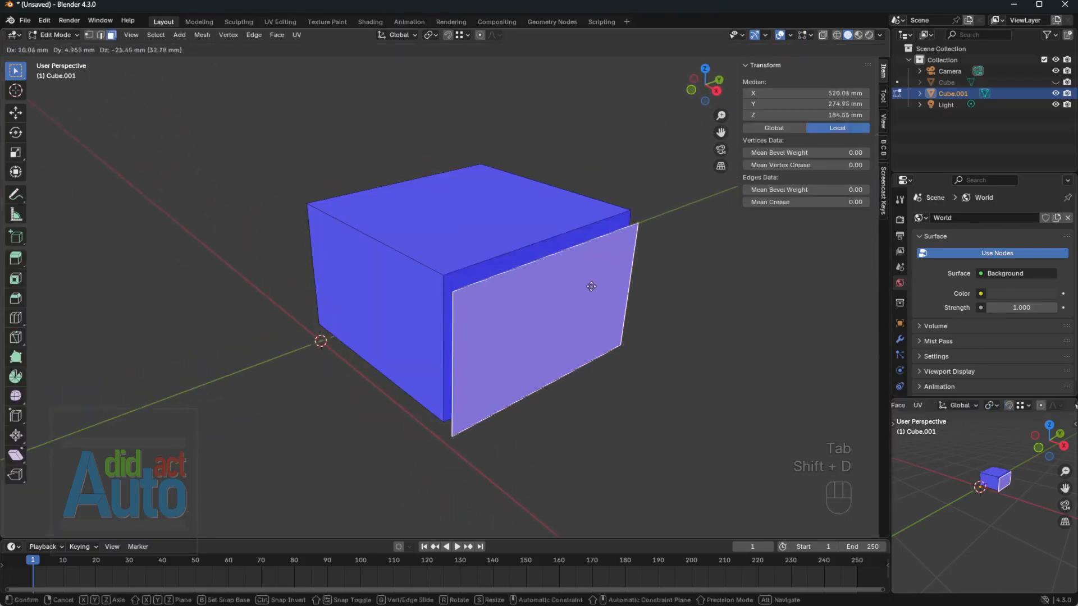
key("Escape")
key("p")
left_click(591, 285)
key("Tab")
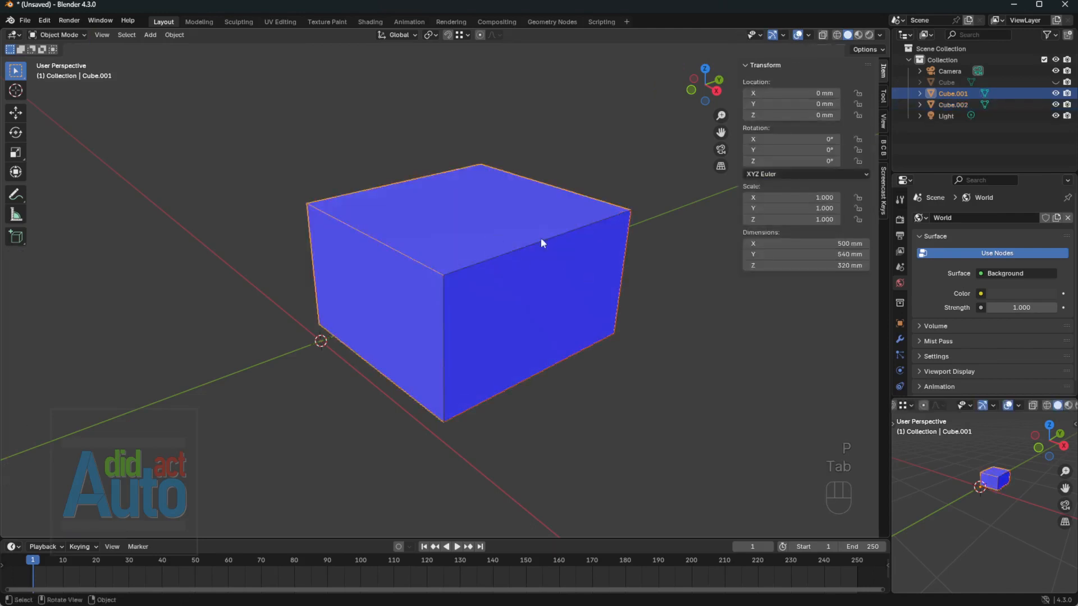
- Add a Mirror modifier on the X axis to the seat block
left_click(901, 340)
left_click(959, 217)
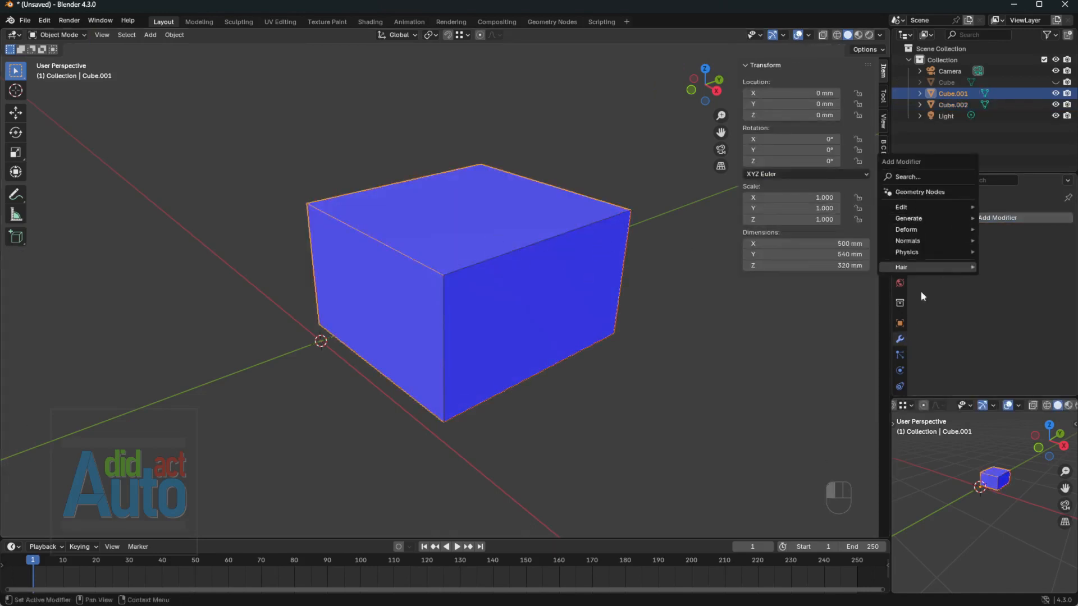
left_click(952, 218)
mouse_move(952, 218)
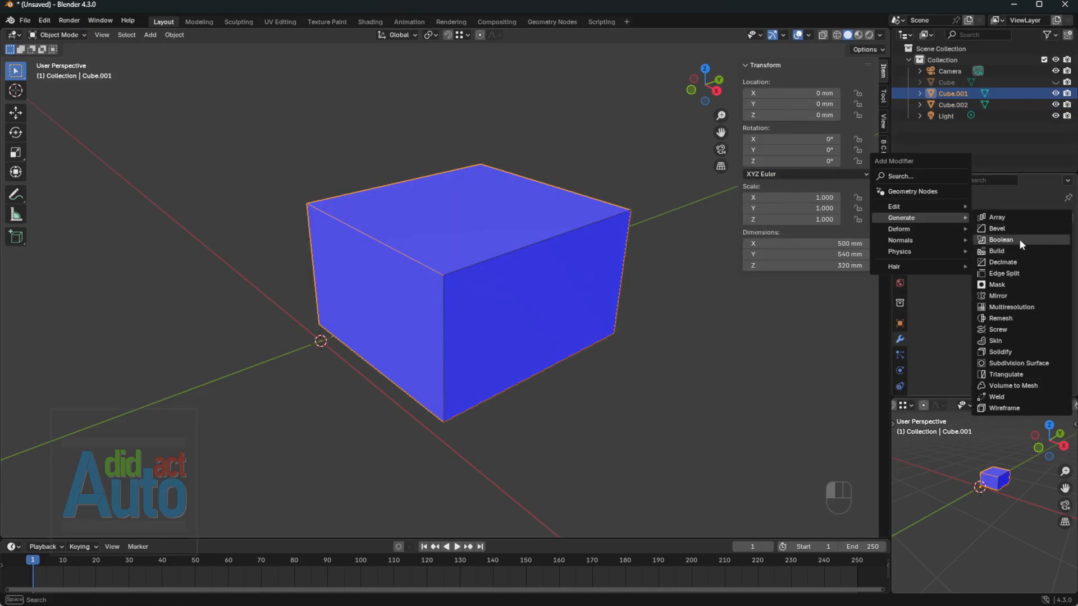
left_click(1008, 295)
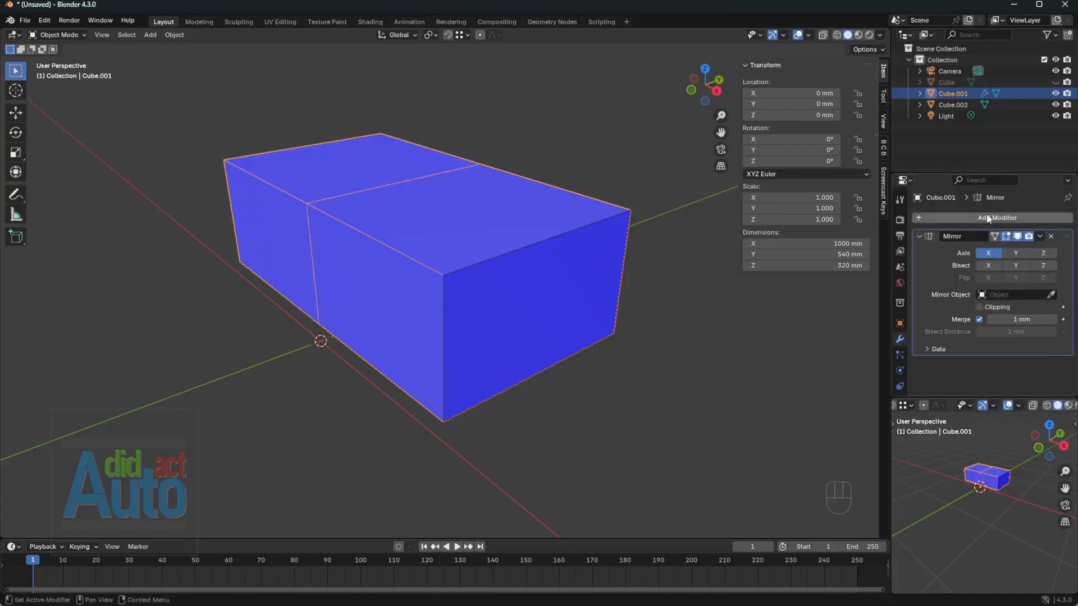
- Add a Subdivision Surface modifier to the seat block
left_click(987, 220)
mouse_move(988, 224)
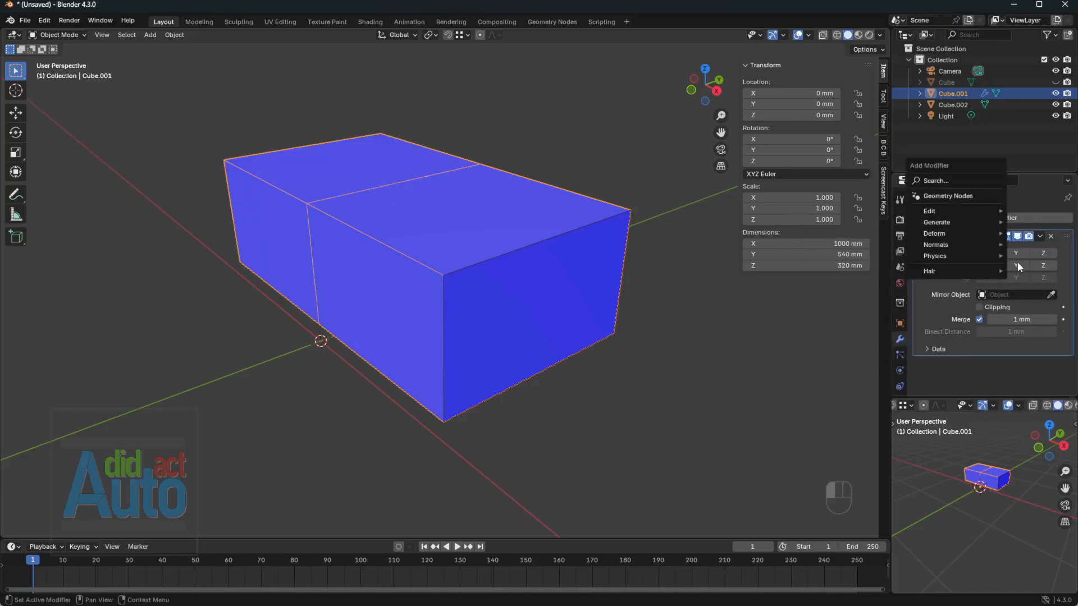
left_click(850, 370)
middle_click_drag(574, 342, 501, 243)
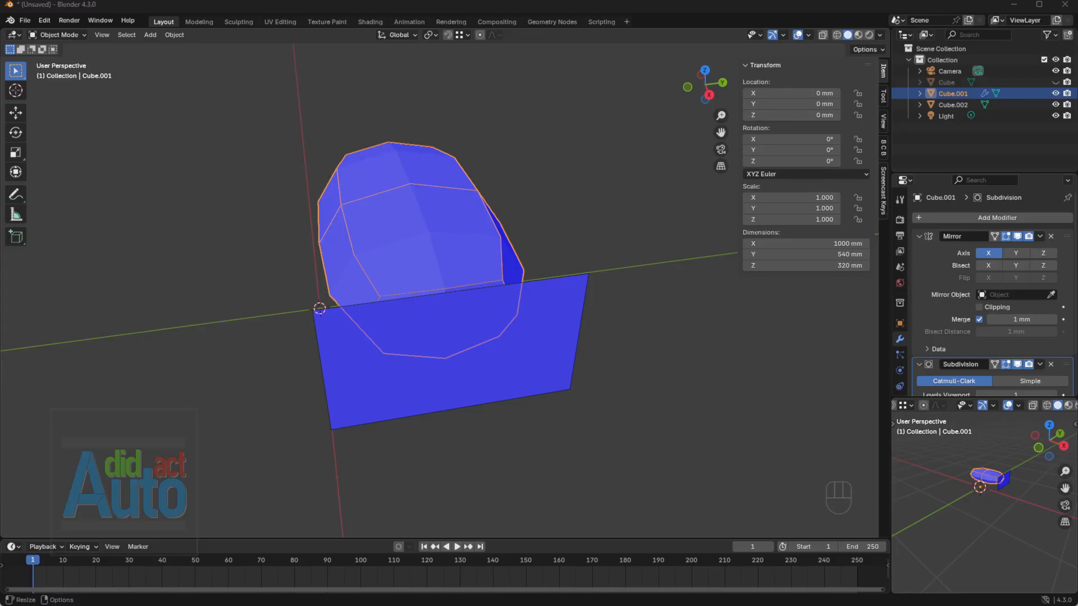
- Duplicate the seat block's back and bottom faces and separate them into their own object
middle_click_drag(427, 284, 459, 289)
key("Tab")
middle_click_drag(463, 246, 607, 332)
left_click(457, 303)
left_click(455, 331, "shift")
key("shift+d")
key("Escape")
key("p")
left_click(471, 298)
key("Tab")
- Hide the seat block and edit the new two-face shell with the original box shown in X-ray as a guide
left_click(1055, 93)
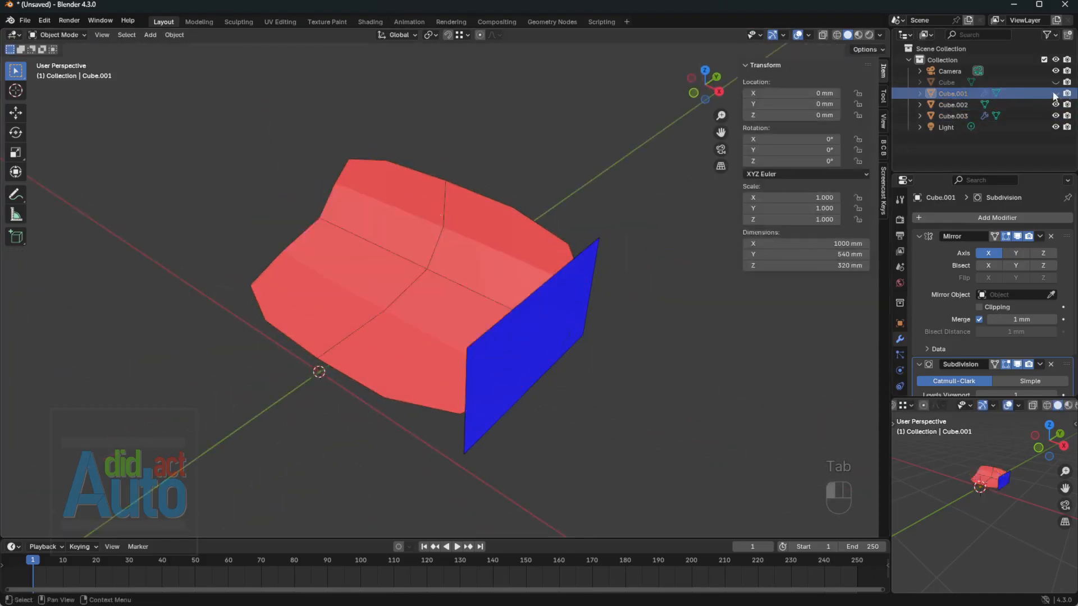
left_click(464, 249)
key("Tab")
middle_click_drag(471, 246, 492, 229)
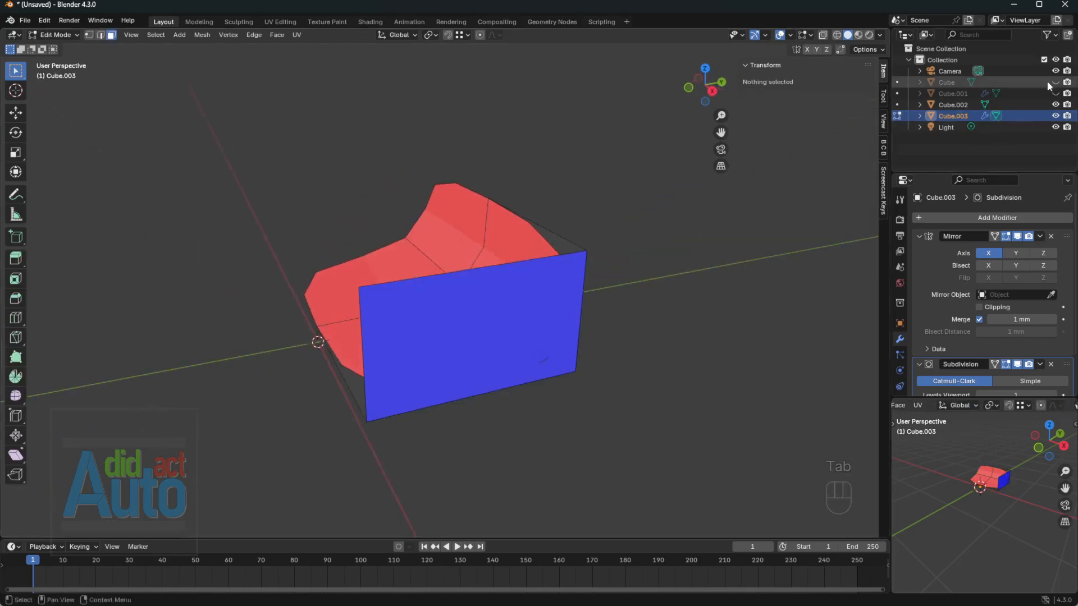
left_click(1055, 82)
middle_click_drag(634, 219, 575, 229)
key("alt+z")
- Snap the top edge of the shell's back to the guide box's upper rear edge, and hide the guide box
middle_click_drag(522, 281, 525, 236)
left_click(510, 240)
key("g")
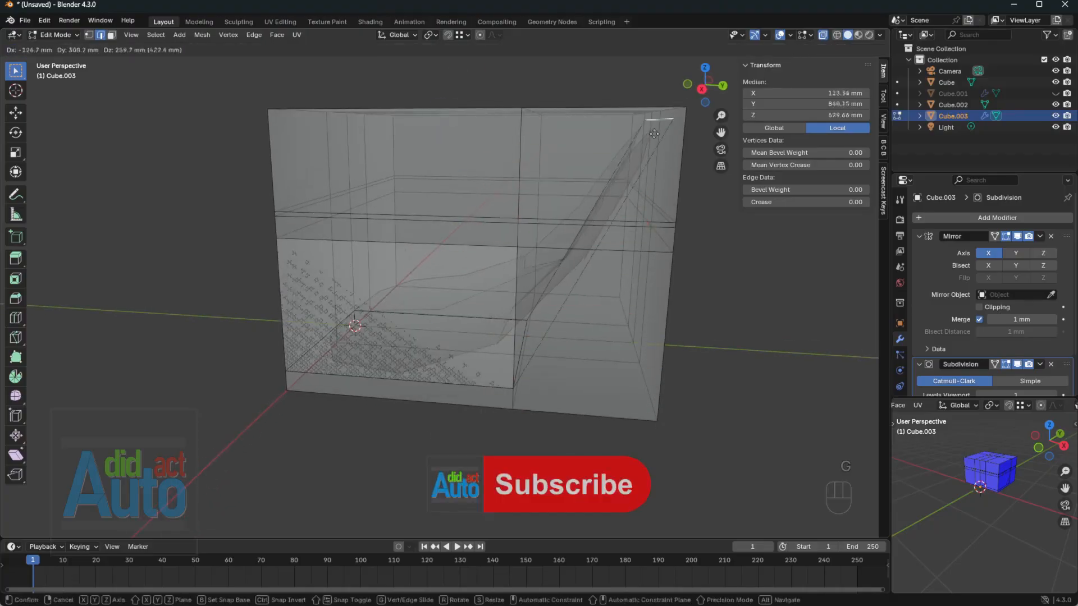
key("shift+Tab")
left_click(686, 110)
middle_click_drag(686, 110, 531, 344)
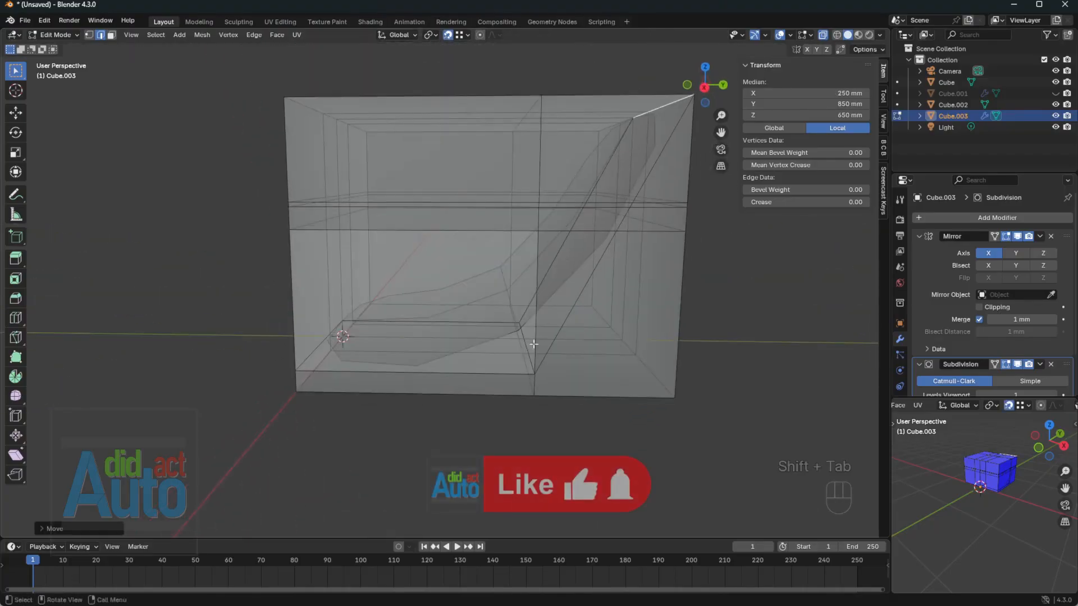
key("Tab")
left_click(1056, 82)
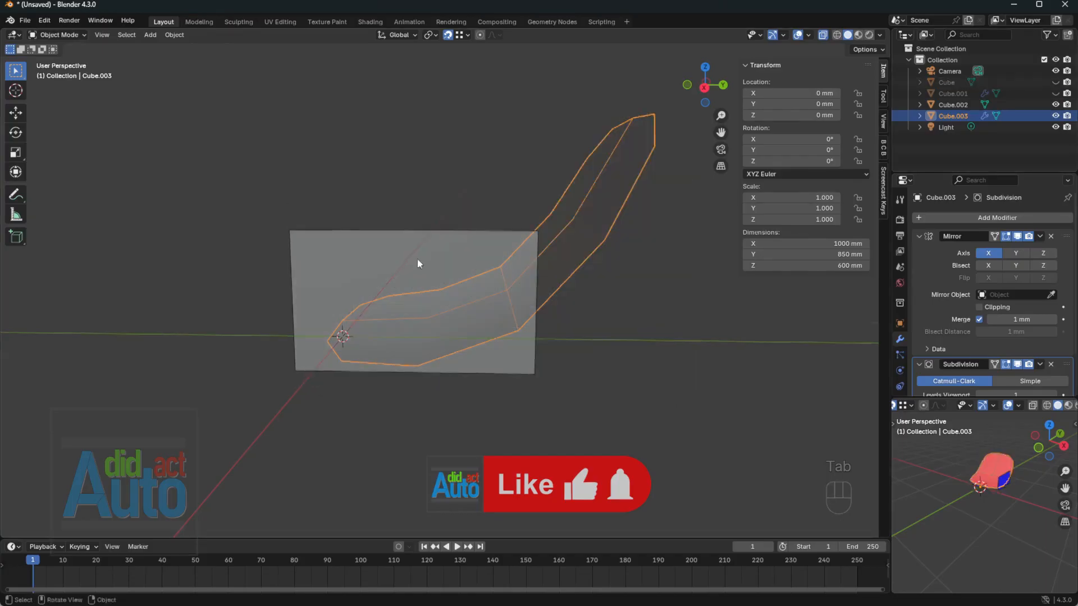
- Turn off X-ray display and add a Solidify modifier to the two-face shell
middle_click_drag(418, 260, 724, 244)
key("alt+z")
left_click(919, 237)
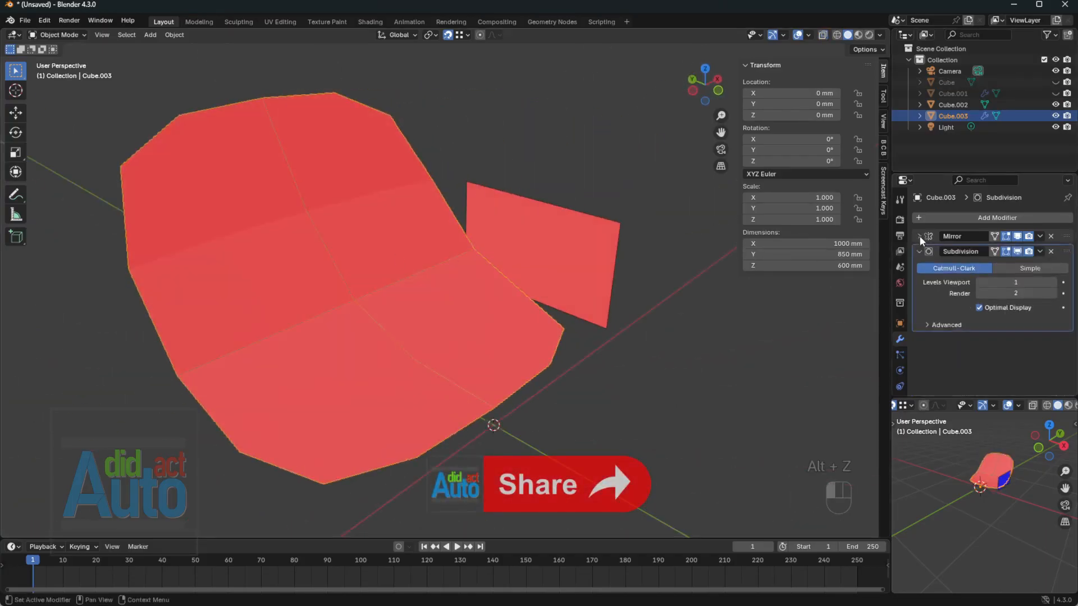
left_click(941, 219)
left_click(998, 358)
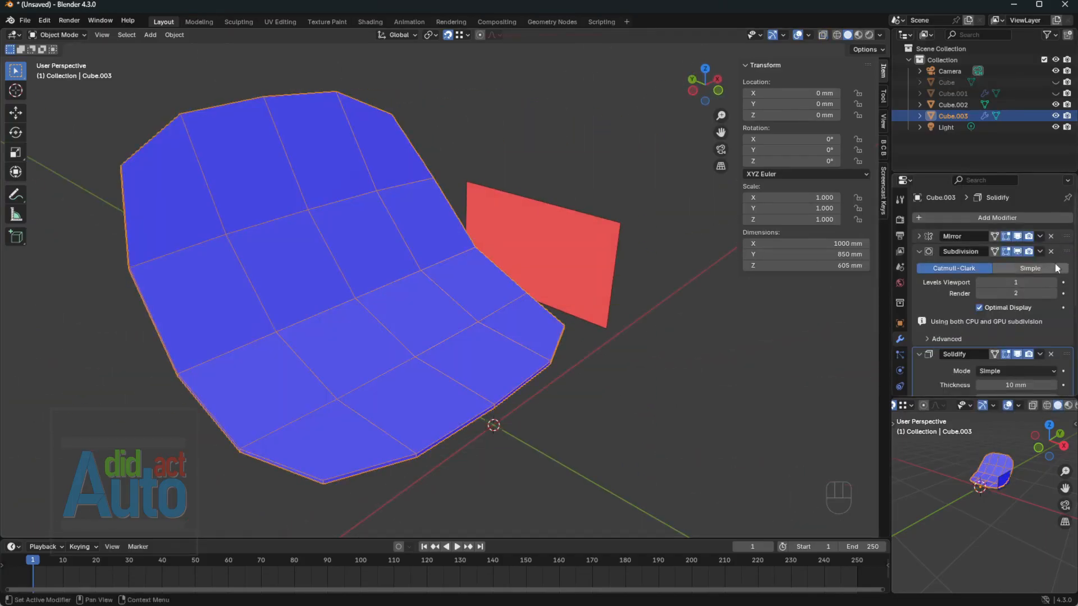
- Place the Solidify modifier between Mirror and Subdivision, and set its thickness to 230 mm
left_click(920, 252)
left_click_drag(1061, 268, 1061, 247)
left_click(919, 251)
left_click(919, 251)
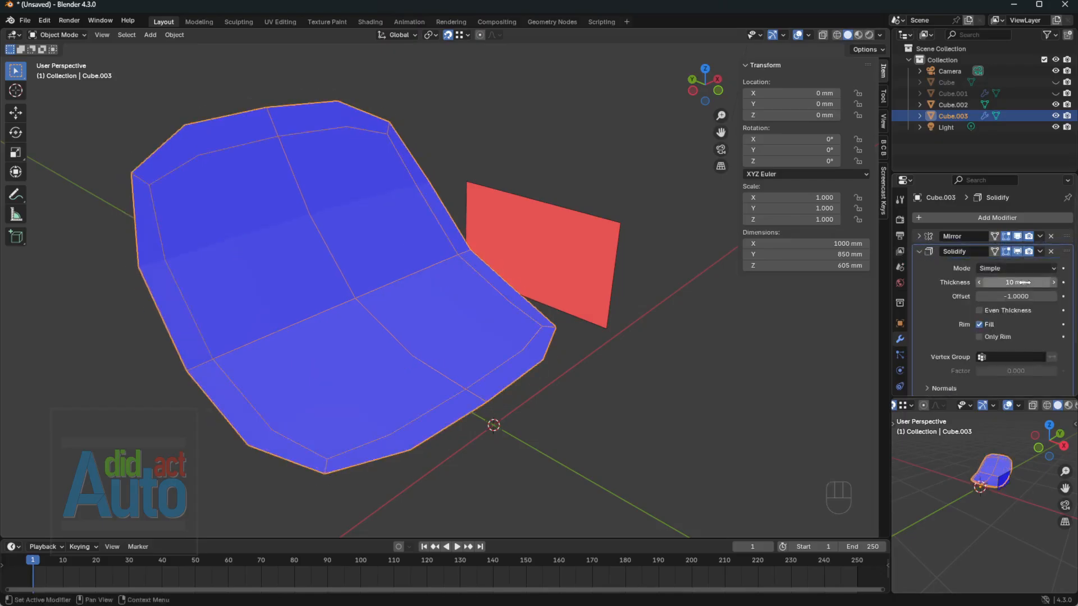
left_click_drag(1023, 282, 1056, 283)
- Move the edge where the shell's back meets its bottom rearward along Y to about 700 mm
middle_click_drag(337, 269, 385, 285)
key("Tab")
middle_click_drag(444, 303, 365, 334)
key("g")
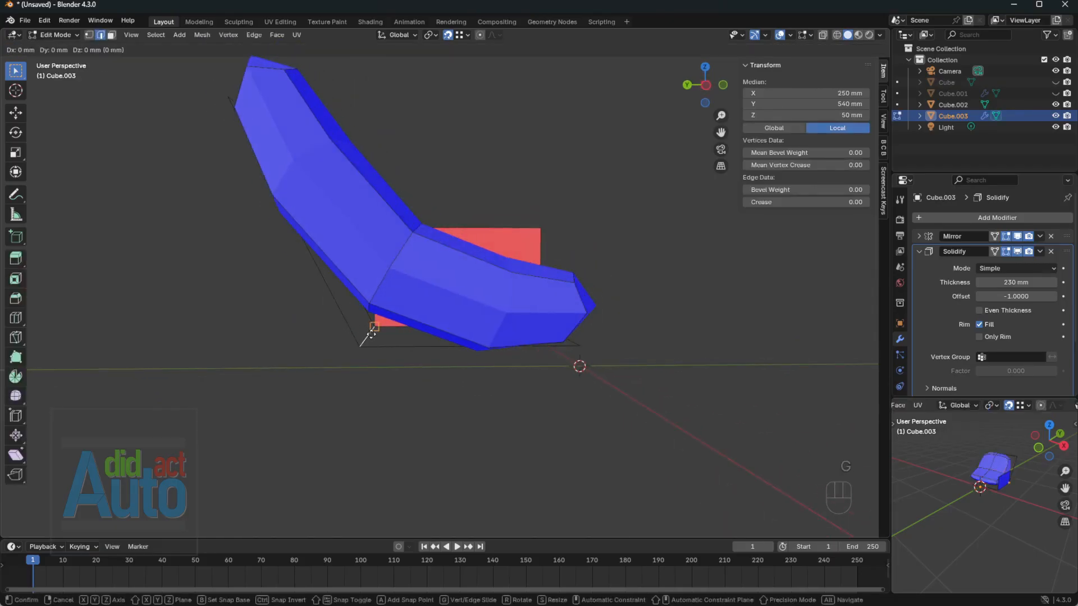
key("y")
left_click(310, 331)
key("grave")
left_click(246, 330)
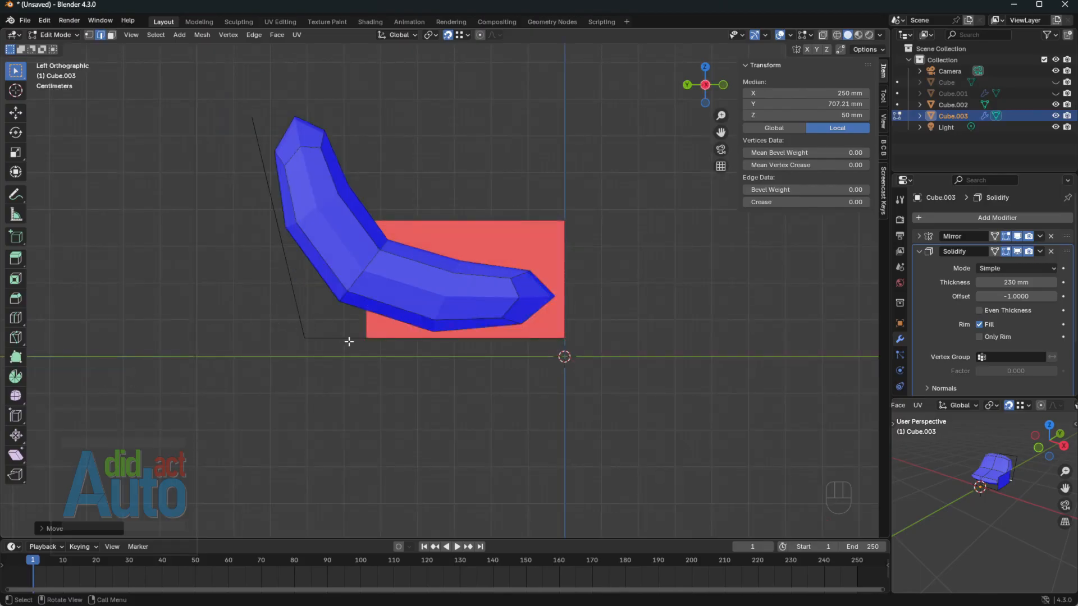
type("0")
key("Return")
- Try a horizontal loop cut across the lower part of the shell's back with snapping off
left_click(373, 351)
key("ctrl+r")
left_click(307, 291)
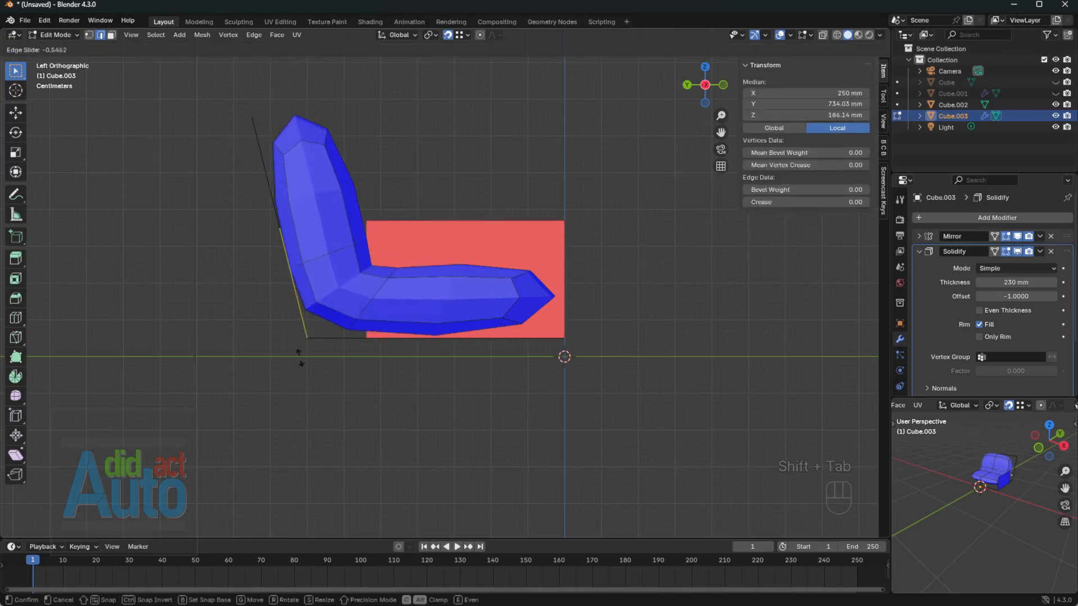
left_click(301, 317)
middle_click_drag(302, 317, 331, 290)
key("ctrl+z")
- Add a loop cut across the shell's back close to its lower edge, and another across the bottom face near the rear
key("ctrl+r")
left_click(297, 246)
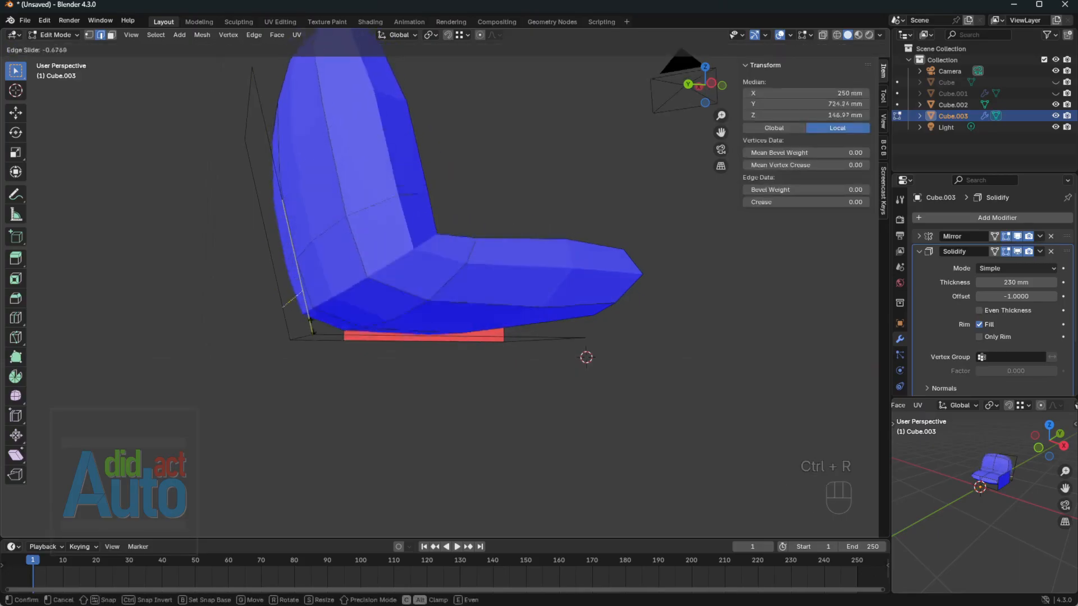
left_click(320, 358)
middle_click_drag(320, 357, 385, 320)
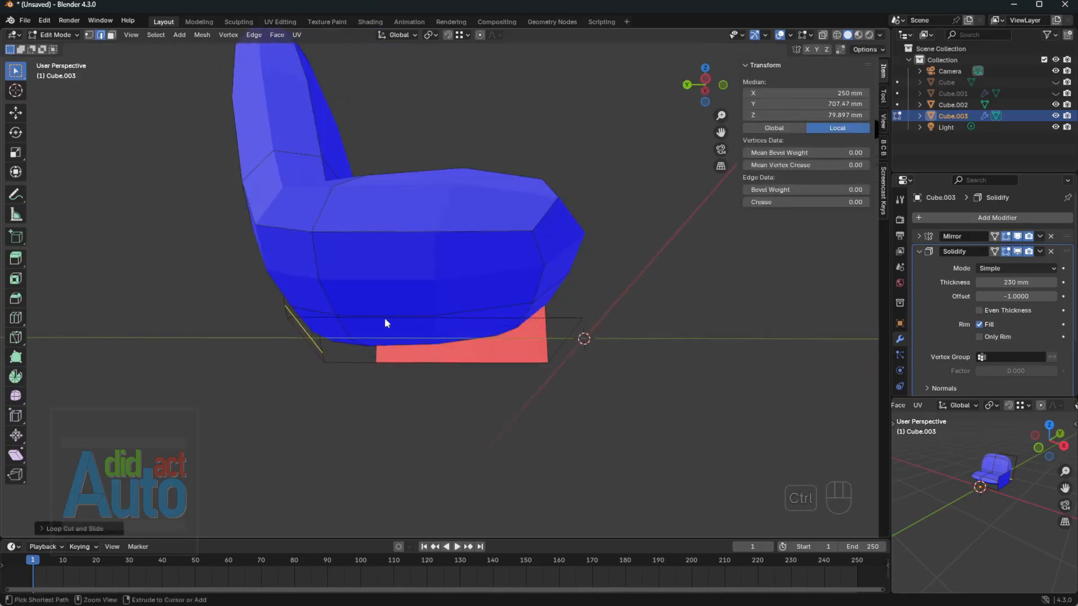
key("ctrl+r")
left_click(423, 315)
left_click(292, 328)
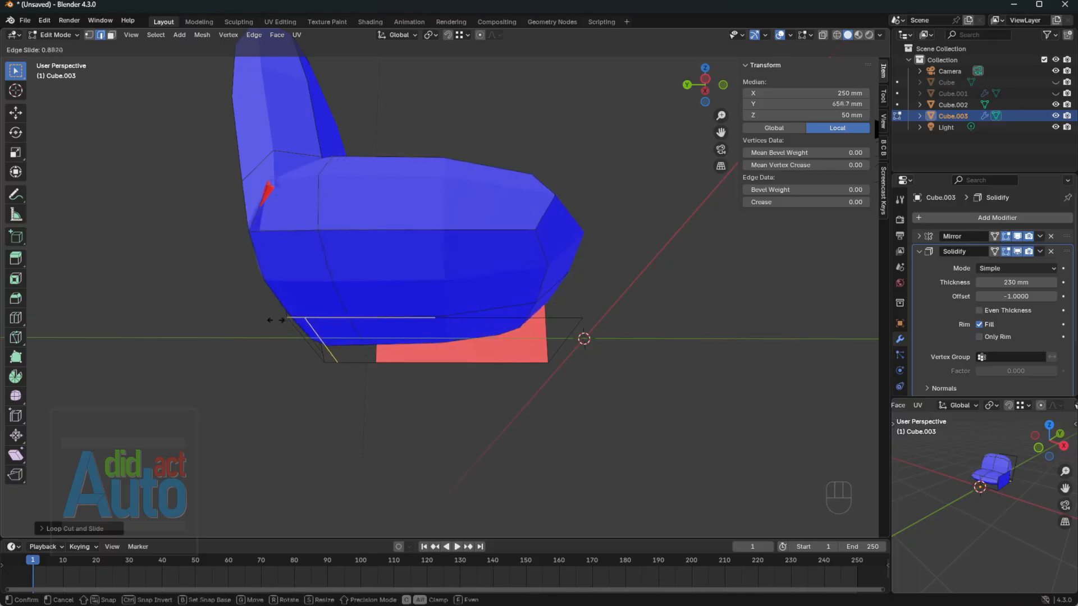
- Leave editing and set the shell's Solidify thickness to 300 mm
key("Tab")
middle_click_drag(292, 328, 392, 266)
middle_click_drag(491, 289, 449, 321)
key("Tab")
key("Tab")
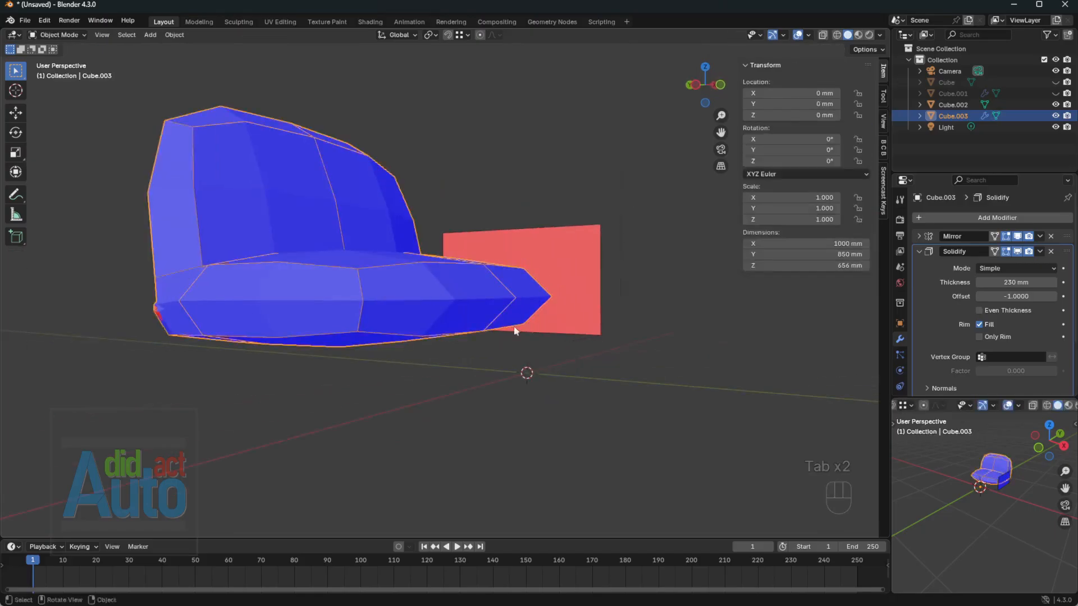
left_click(1040, 282)
type("30")
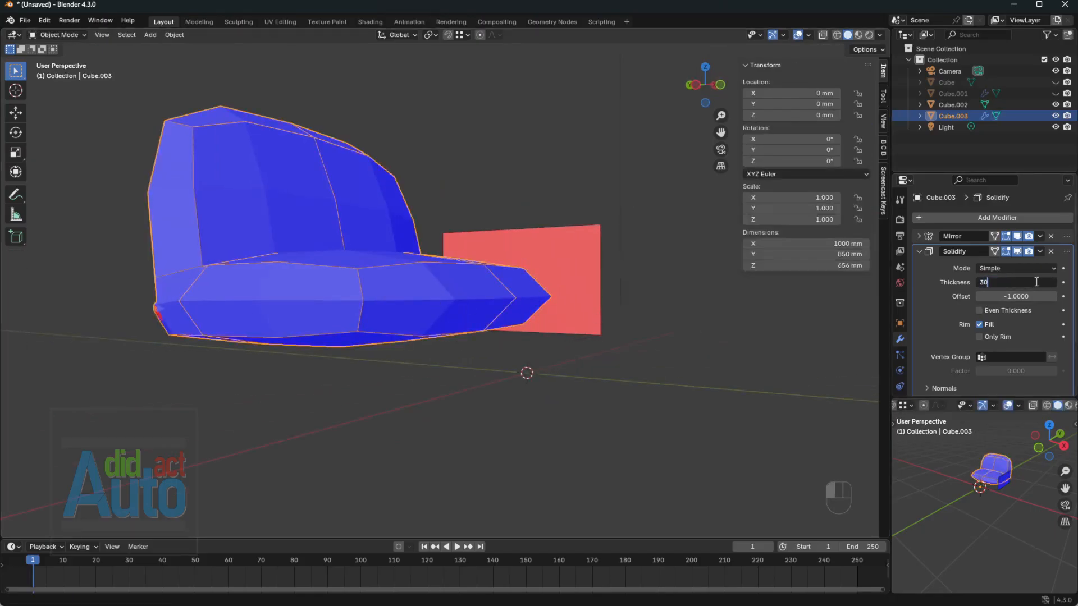
type("0")
key("Return")
- Compare the shell with the side panel in left view and raise the Solidify thickness to 330 mm
left_click(856, 298)
middle_click_drag(595, 306, 440, 298)
key("Tab")
key("Tab")
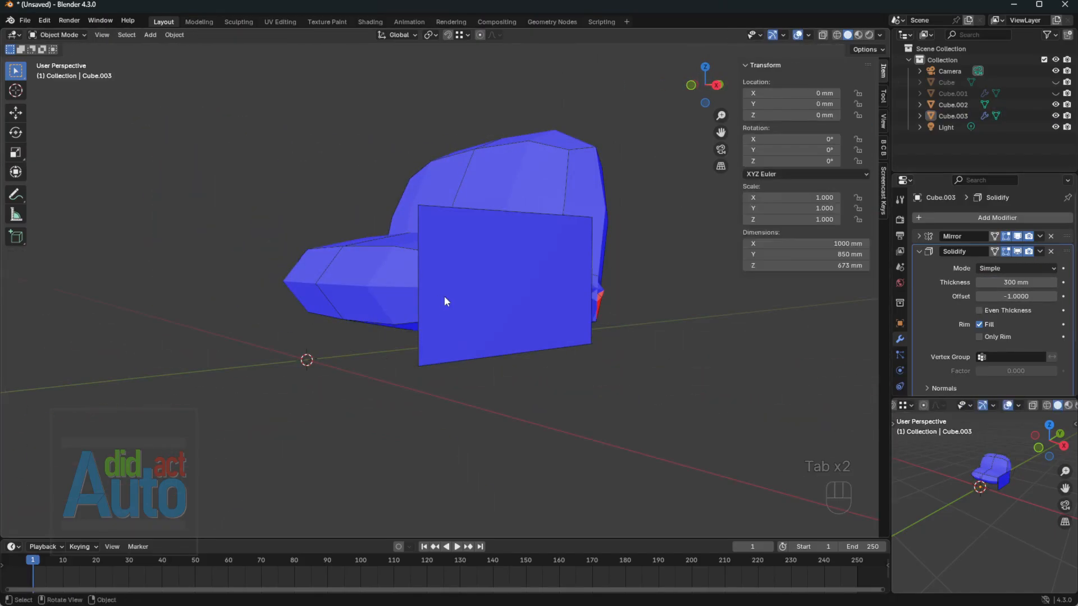
key("grave")
left_click(361, 294)
scroll(517, 245, "up", 4)
left_click(505, 253)
middle_click_drag(504, 254, 484, 316, "shift")
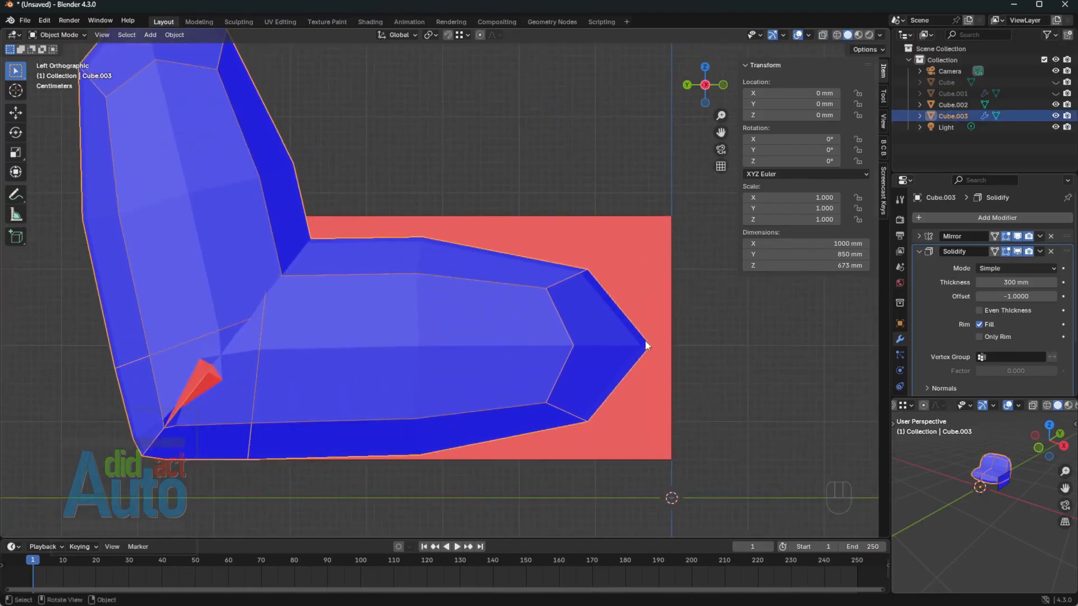
left_click(1054, 283)
left_click(1054, 283)
left_click(1053, 282)
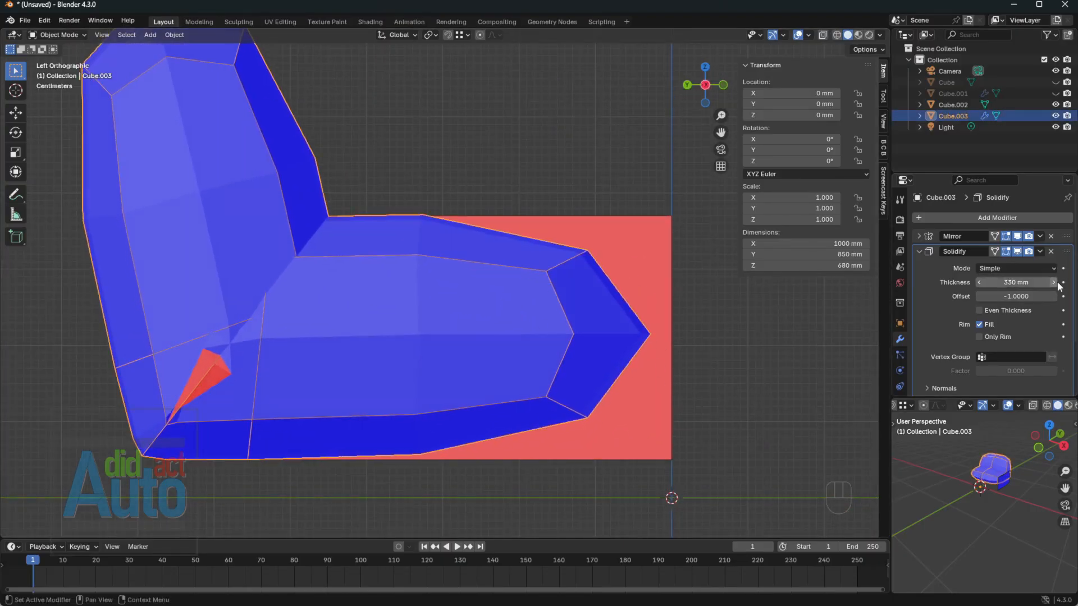
- Try a Solidify thickness of 350 mm, and set it back to 330 mm
left_click(1016, 282)
type("350")
key("Return")
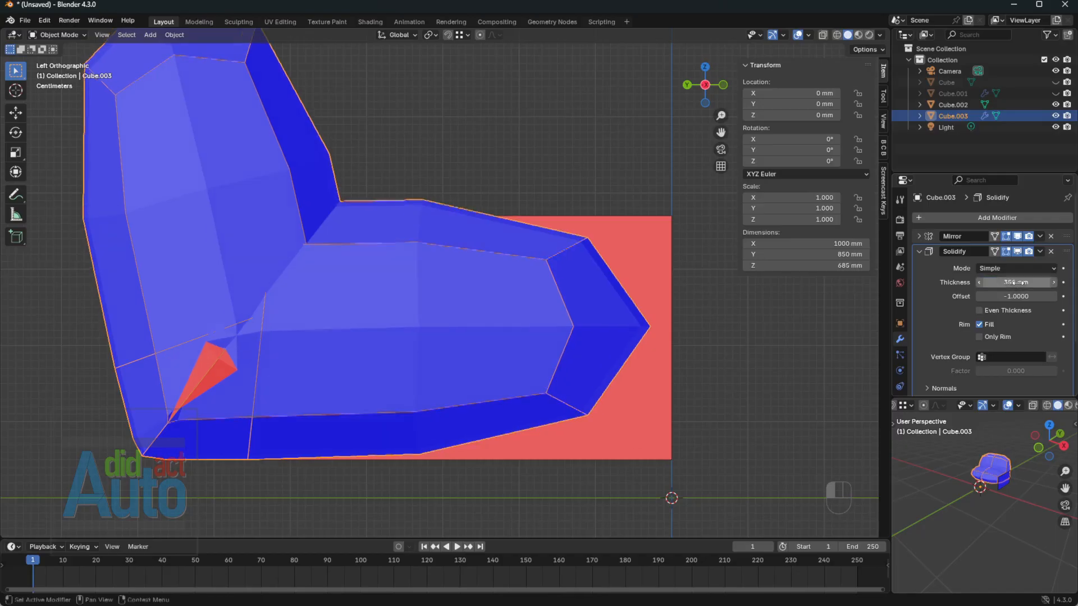
left_click_drag(1018, 282, 1004, 283)
left_click(1019, 284)
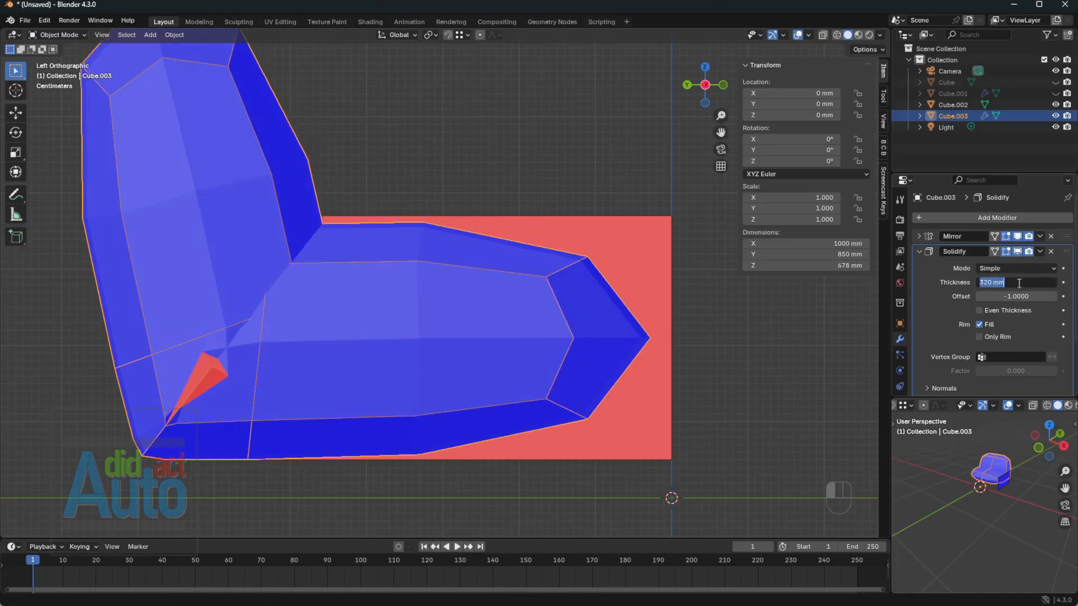
type("330")
key("Return")
- Move the loop edge on the shell's bottom face forward along Y to about 440 mm
key("Tab")
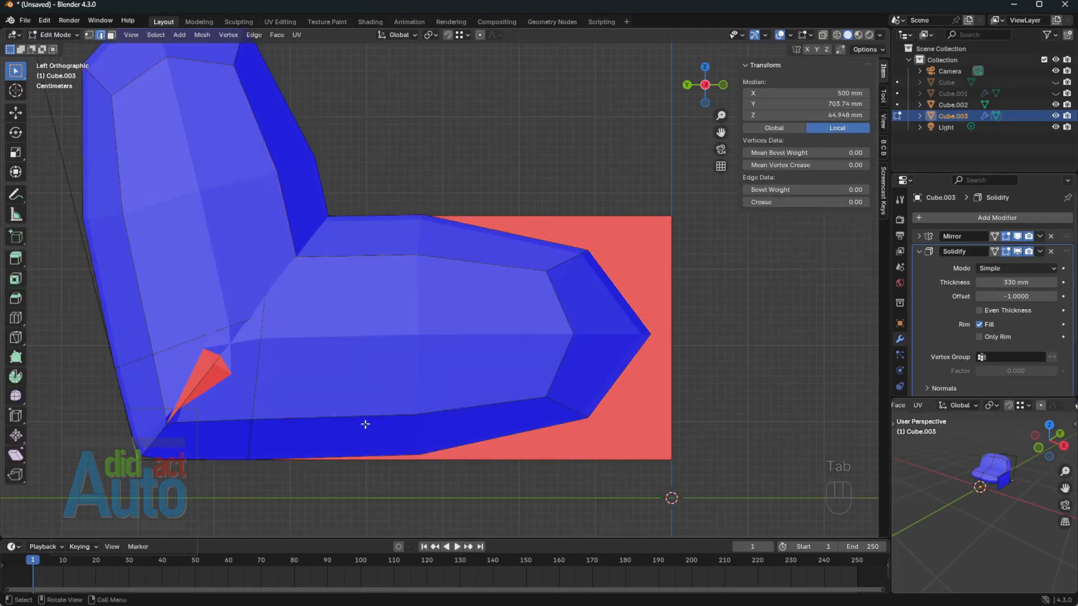
scroll(361, 385, "up", 4)
middle_click_drag(361, 385, 252, 413)
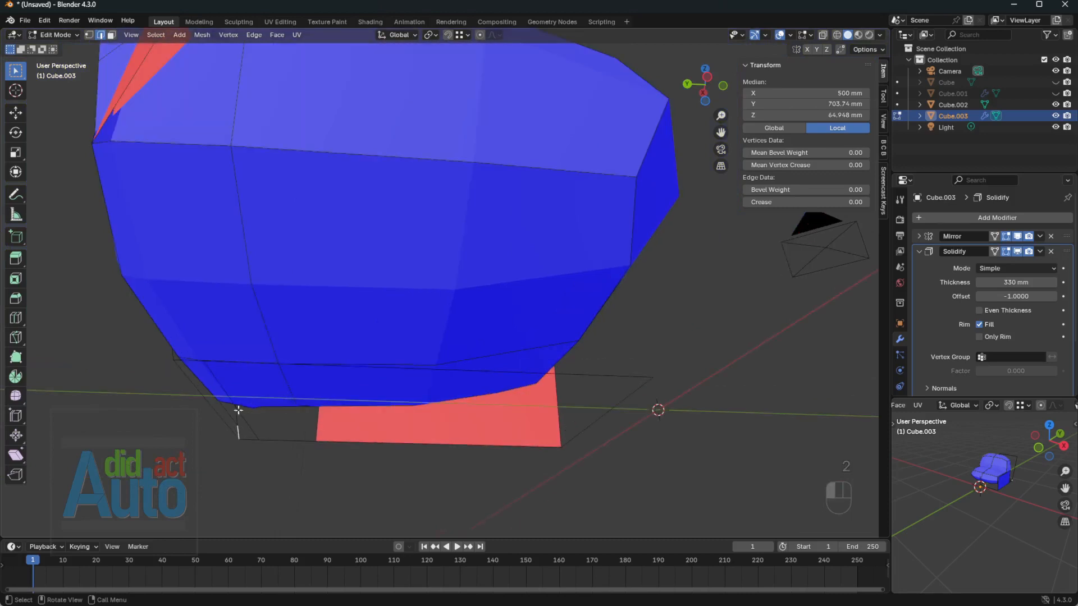
key("grave")
left_click(216, 405)
key("g")
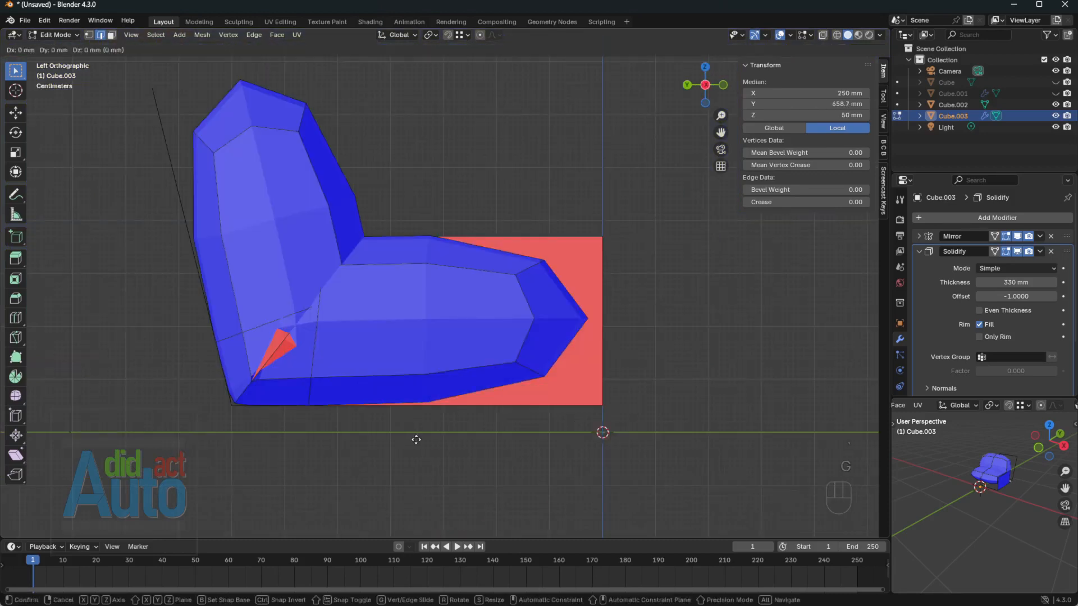
key("y")
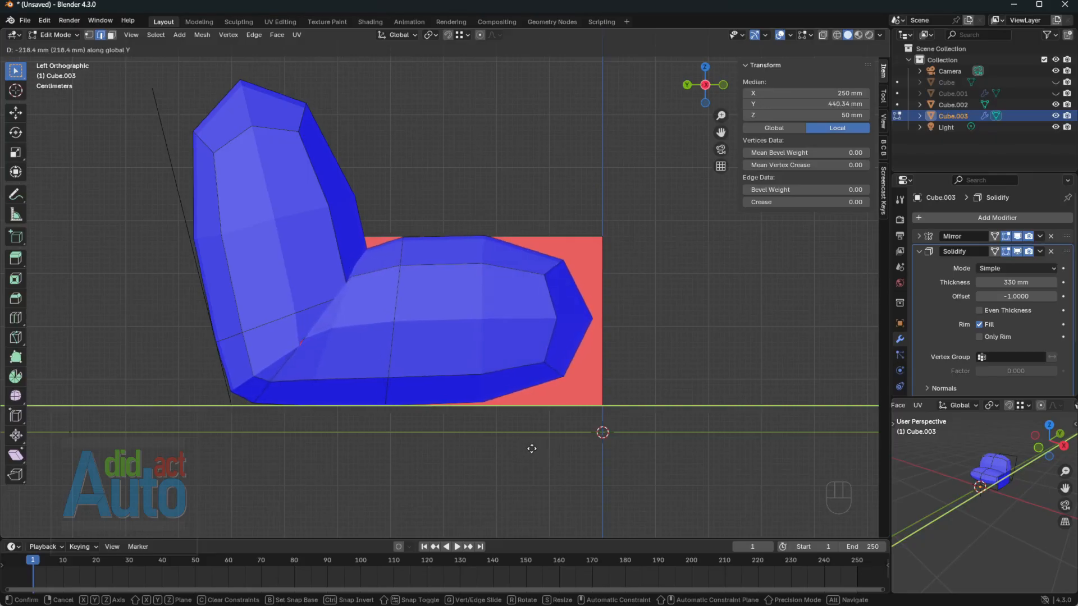
left_click(531, 449)
- Dissolve the loop near the base of the shell's back and cut a new one at about 203 mm height
middle_click_drag(532, 449, 300, 336)
key("ctrl+e")
left_click(187, 558)
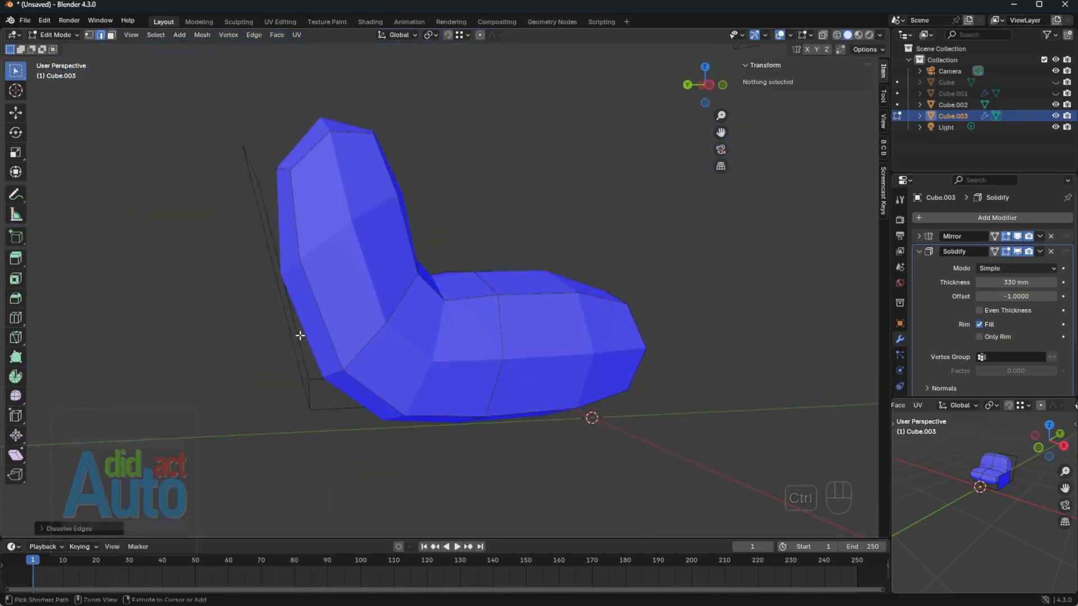
left_click(300, 335)
key("g")
key("g")
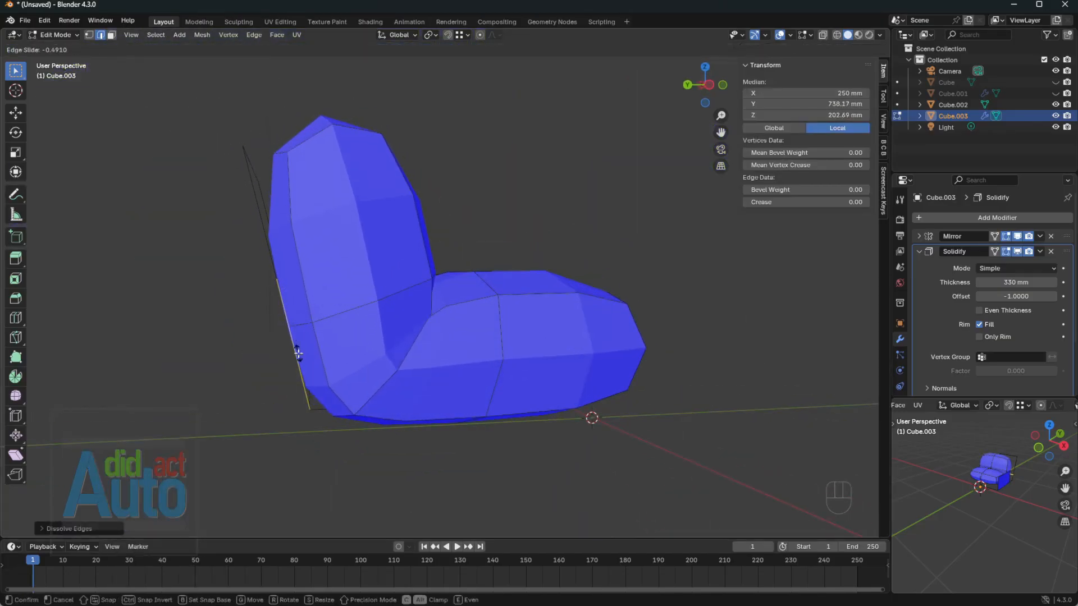
left_click(298, 354)
- Check the chair's reference image and move the shell's outer side edges inward along X to about 425 mm
middle_click_drag(299, 354, 449, 311)
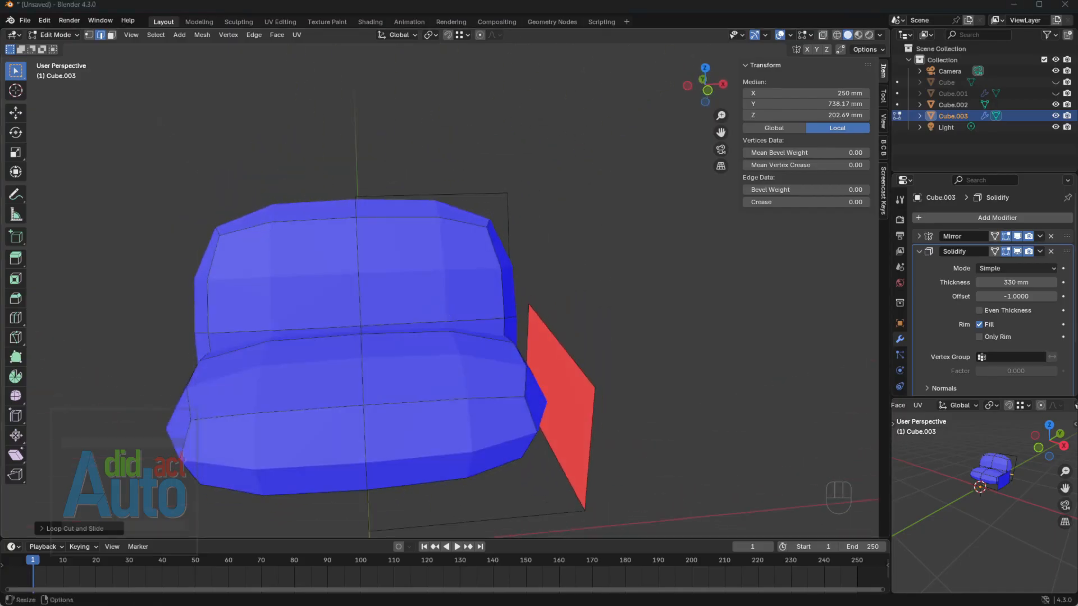
middle_click_drag(283, 388, 348, 385)
scroll(386, 303, "down", 2)
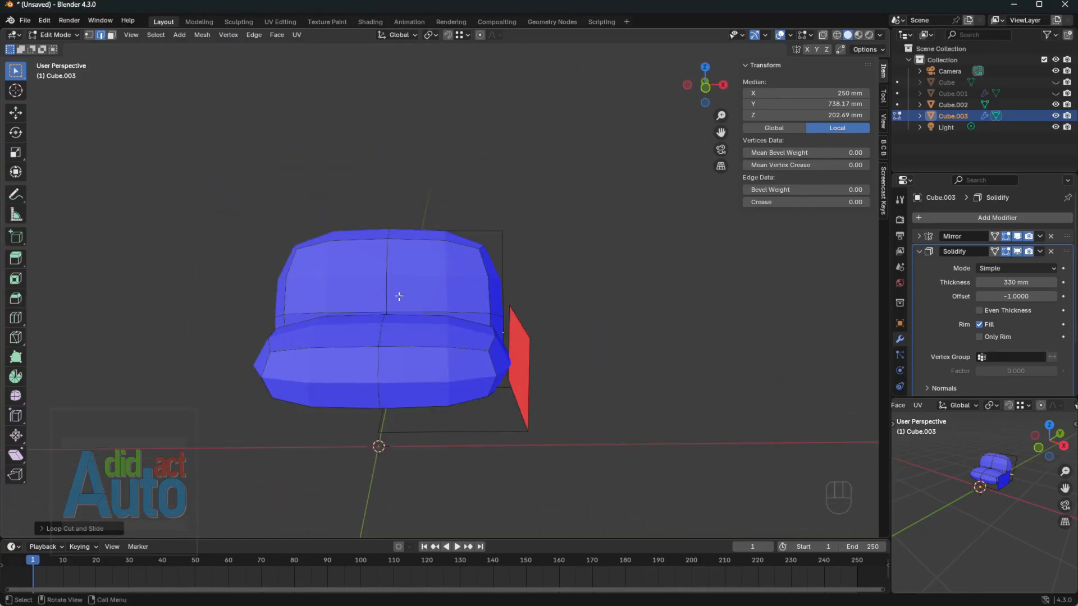
key("alt+z")
left_click_drag(448, 203, 564, 462)
middle_click_drag(564, 378, 551, 372)
key("alt+z")
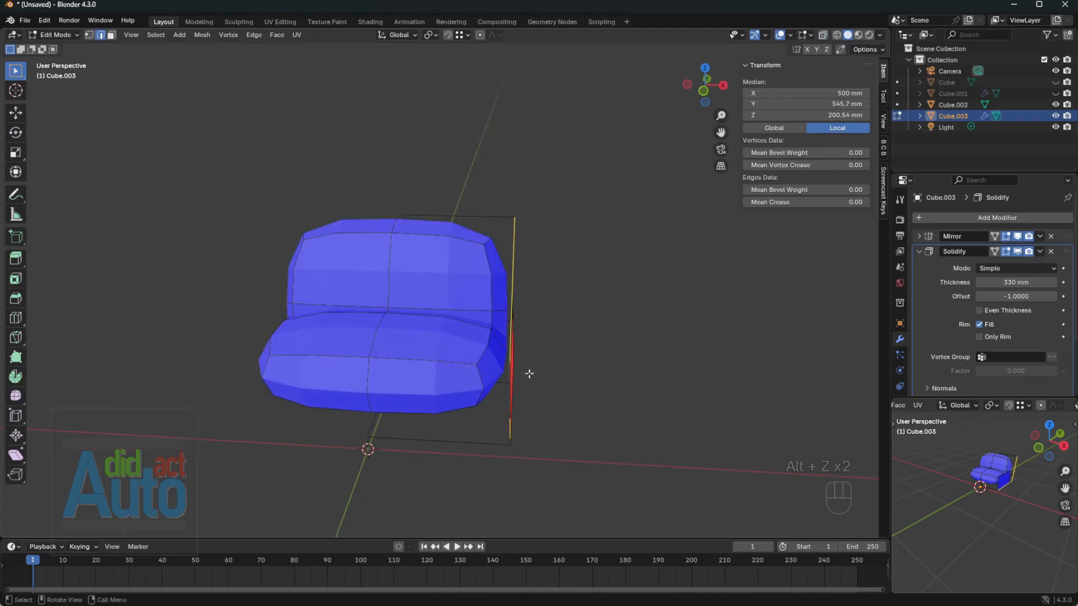
key("alt+Tab")
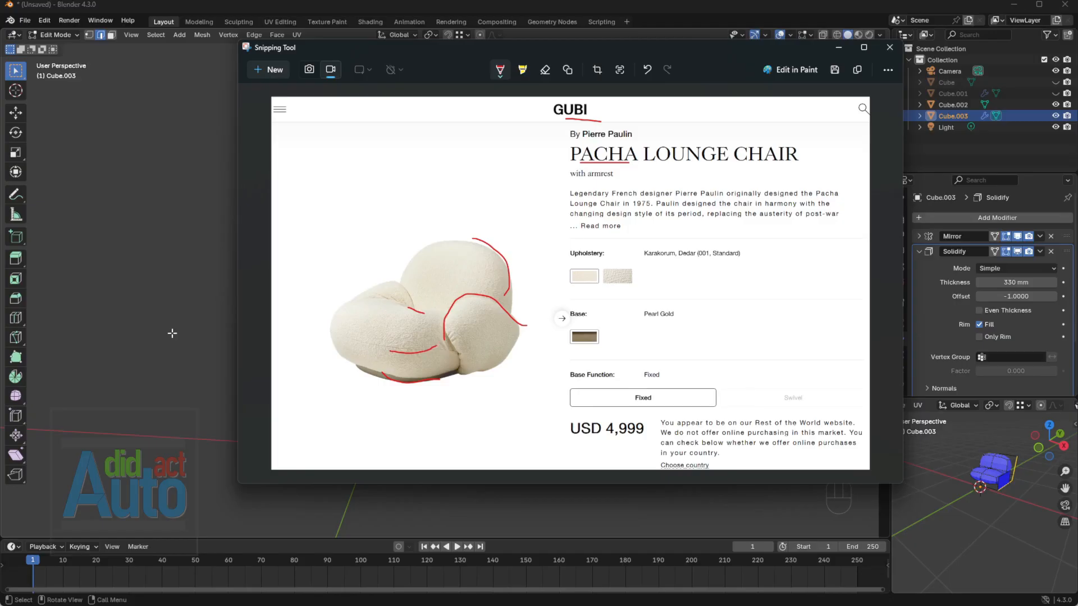
key("alt+Tab")
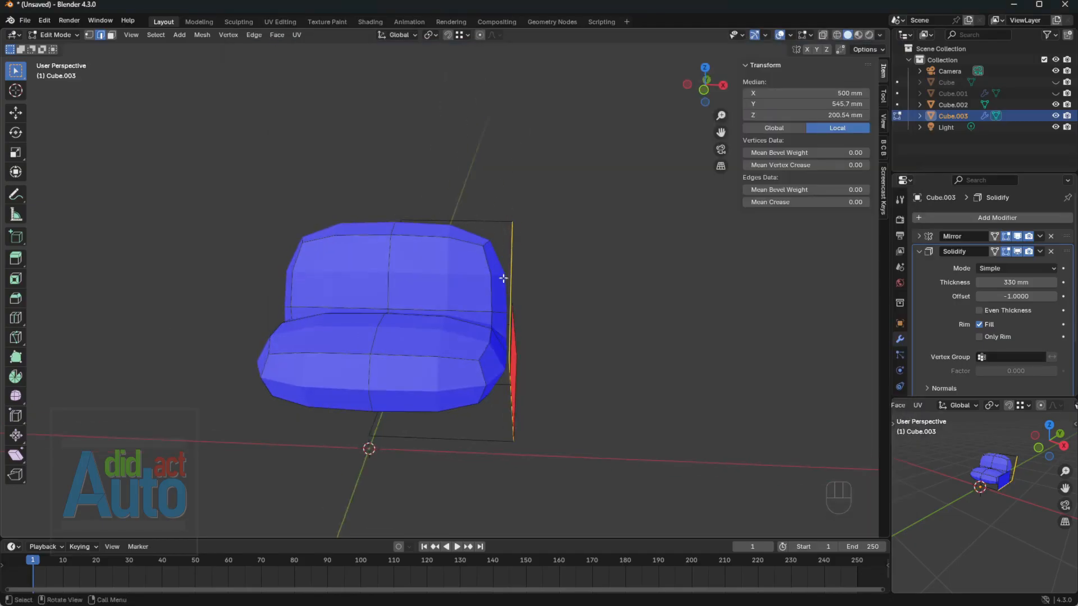
key("g")
key("x")
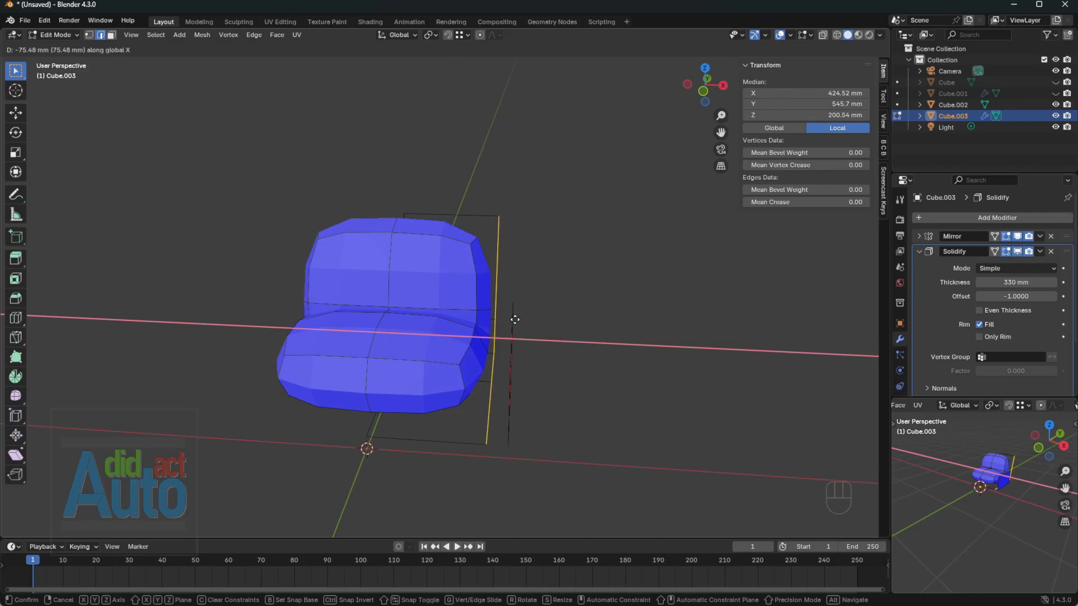
key("Return")
key("Tab")
- Move the front edge of the separate armrest side panel rearward along Y to about 297 mm
middle_click_drag(520, 371, 406, 332)
left_click(518, 363)
key("Tab")
key("g")
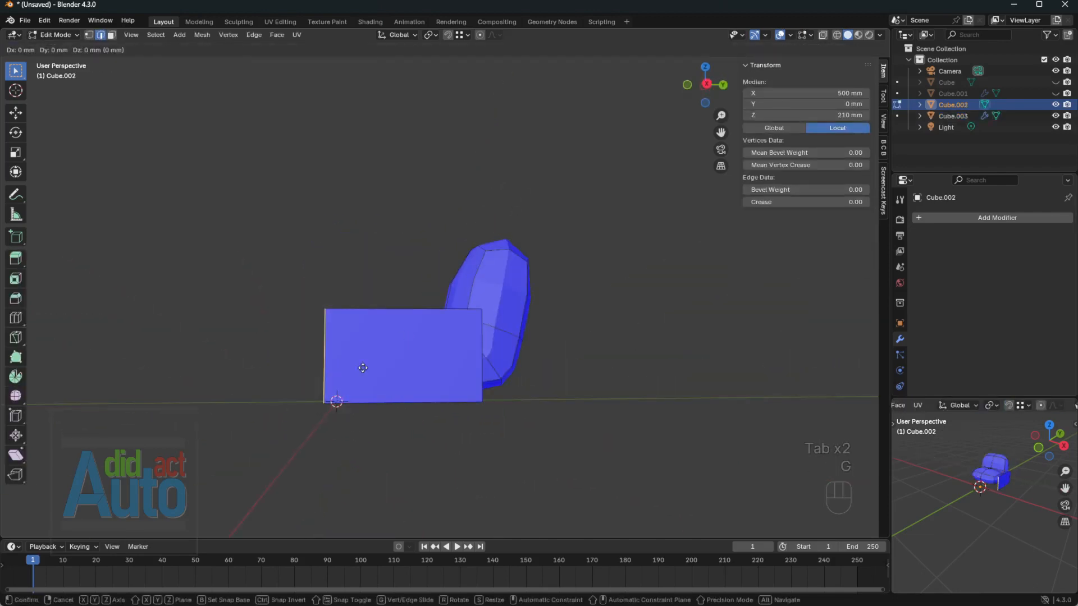
key("y")
left_click(451, 370)
- Add a centred horizontal loop cut to the armrest side panel
scroll(456, 363, "up", 1)
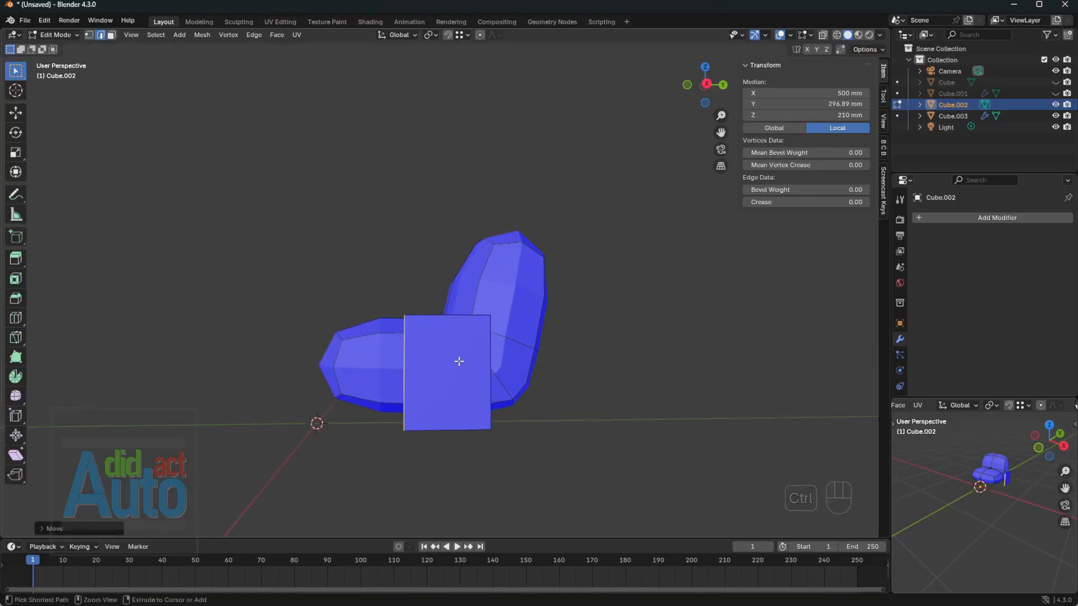
key("ctrl+r")
left_click(481, 368)
key("Escape")
- Scale the armrest panel's top and bottom corner vertices inward along Y, leaving its middle wider
key("1")
left_click_drag(378, 285, 505, 337)
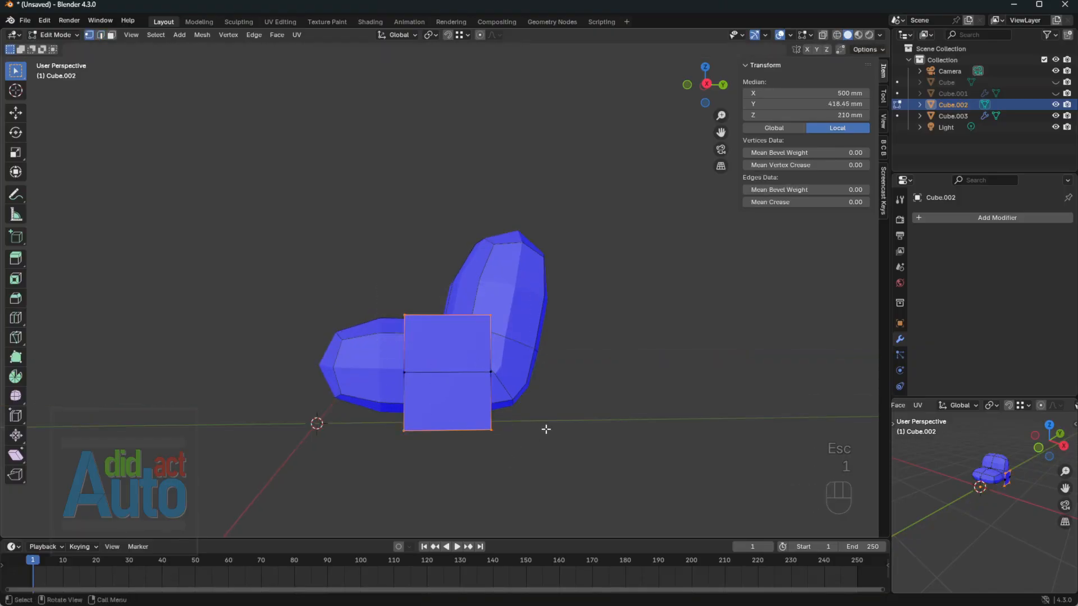
key("s")
key("y")
left_click(484, 423)
key("Tab")
- Add Solidify and X-axis Mirror modifiers to the armrest side panel and compare the pair with the chair's reference image
middle_click_drag(484, 423, 582, 443)
left_click(957, 218)
mouse_move(958, 216)
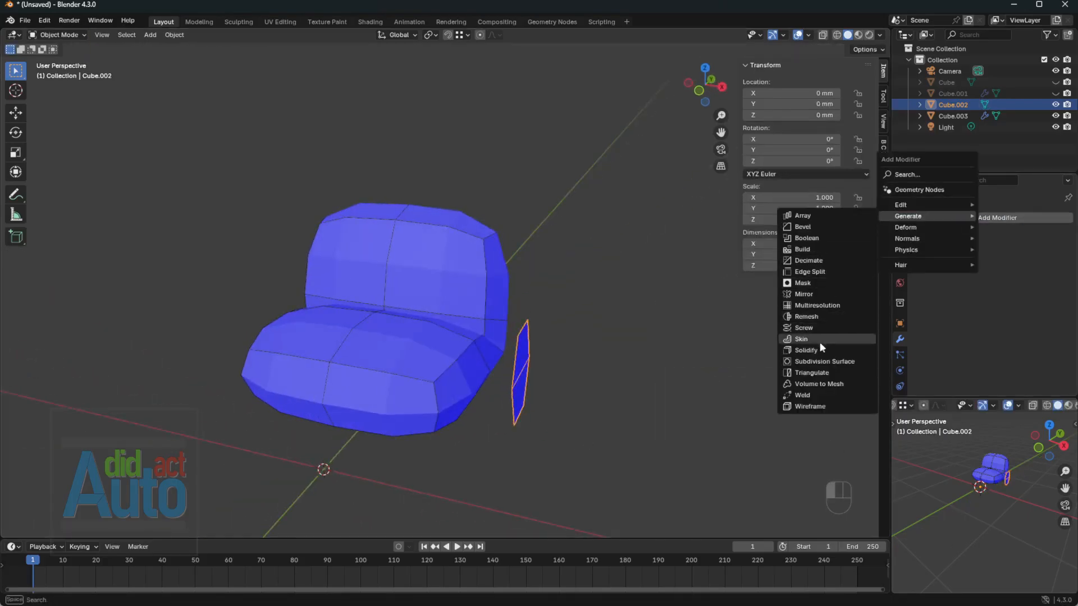
left_click(821, 349)
left_click(942, 217)
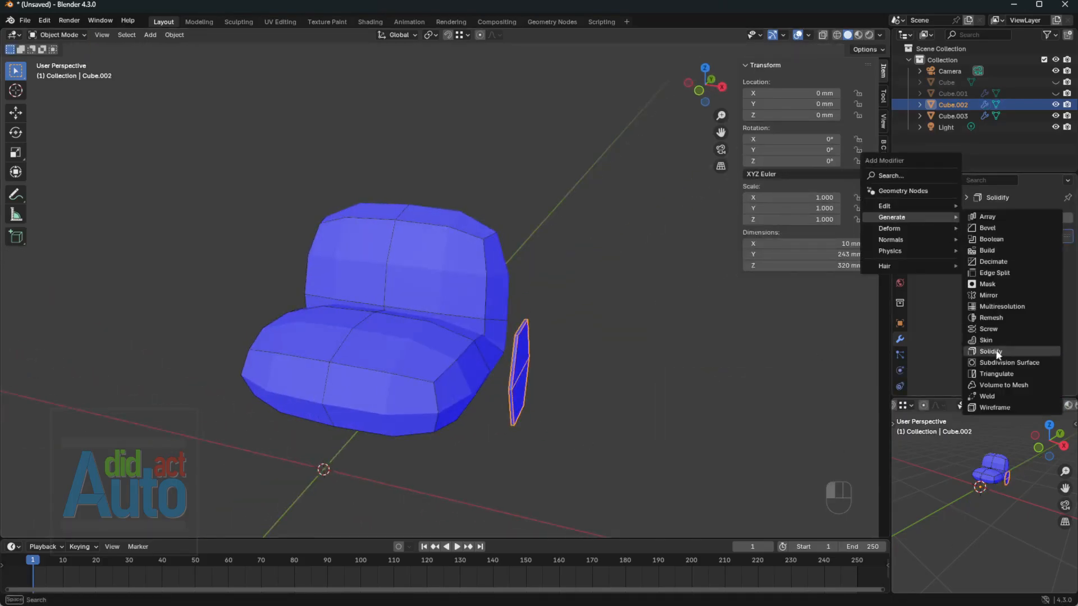
left_click(988, 295)
scroll(548, 365, "up", 2)
middle_click_drag(534, 360, 544, 365)
key("alt+Tab")
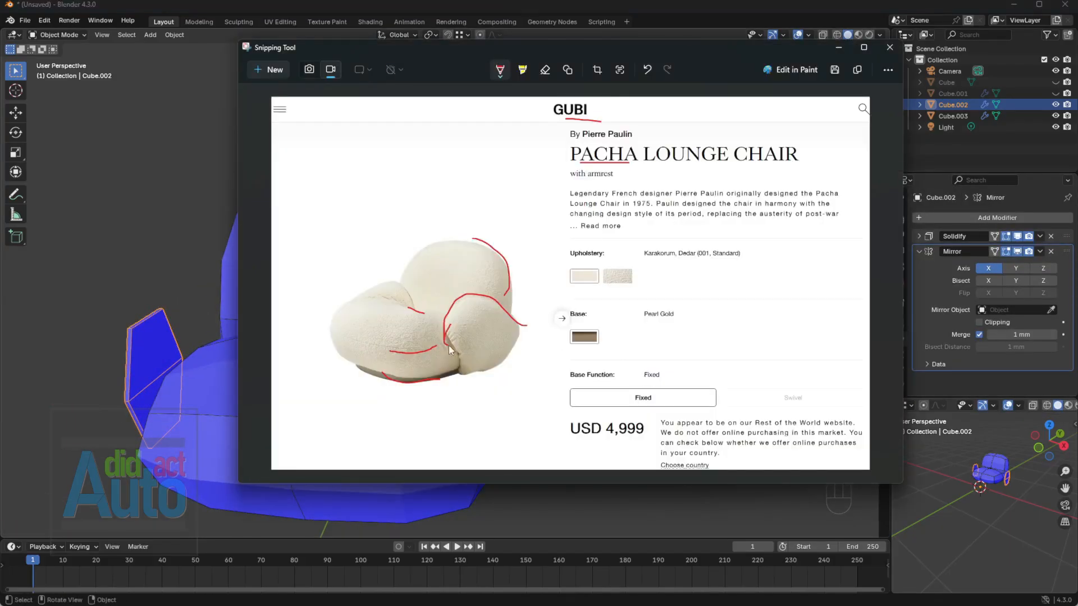
key("alt+Tab")
- Place the armrest's Mirror modifier above Solidify and set the Solidify thickness to 60 mm
left_click(919, 251)
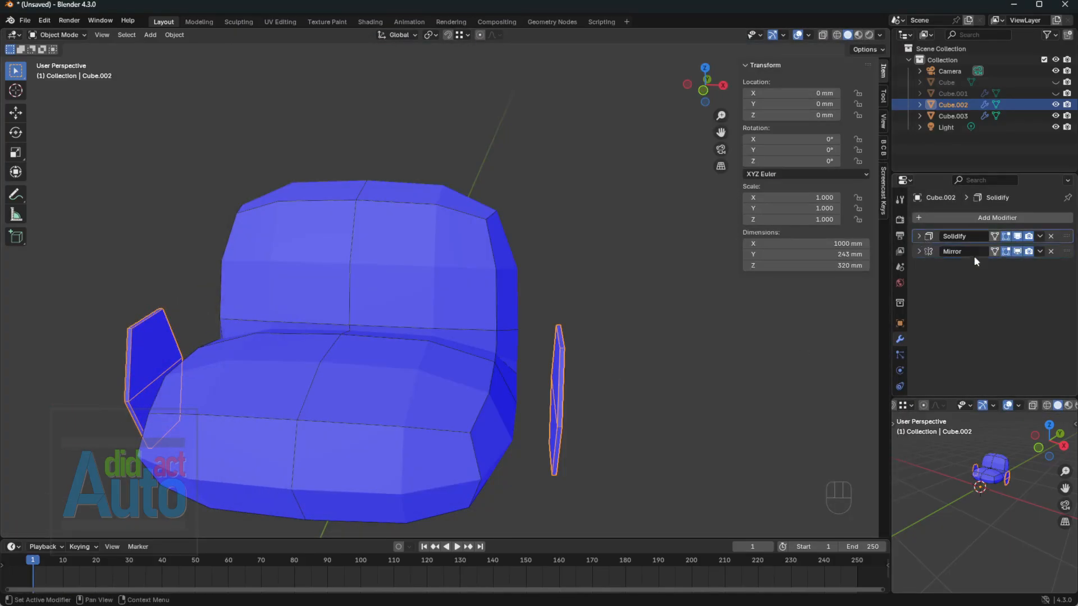
left_click(919, 237)
left_click(919, 236)
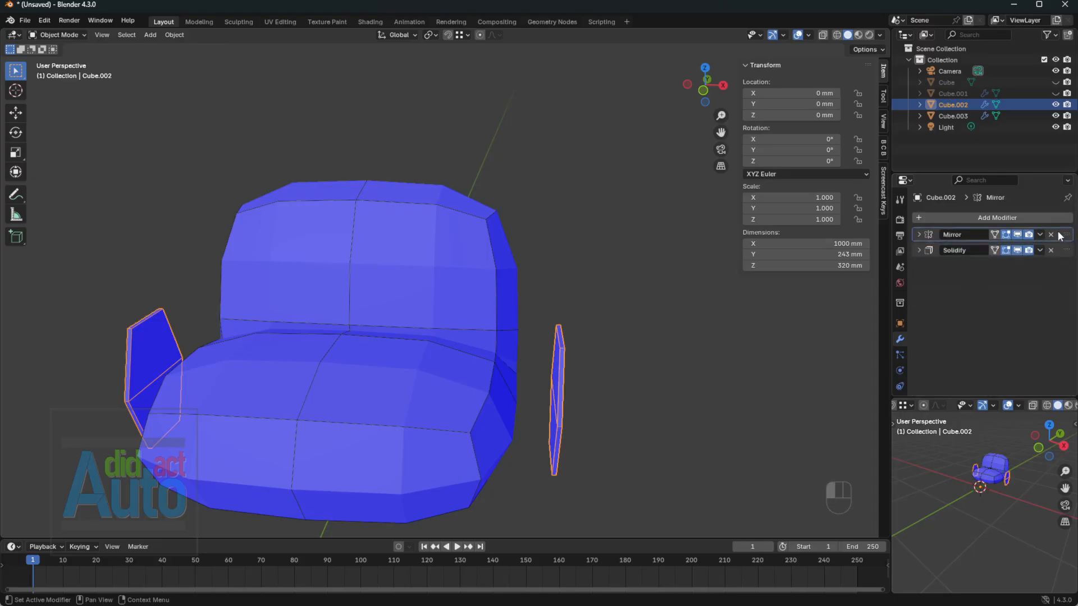
left_click(919, 251)
left_click(1054, 282)
left_click(1054, 282)
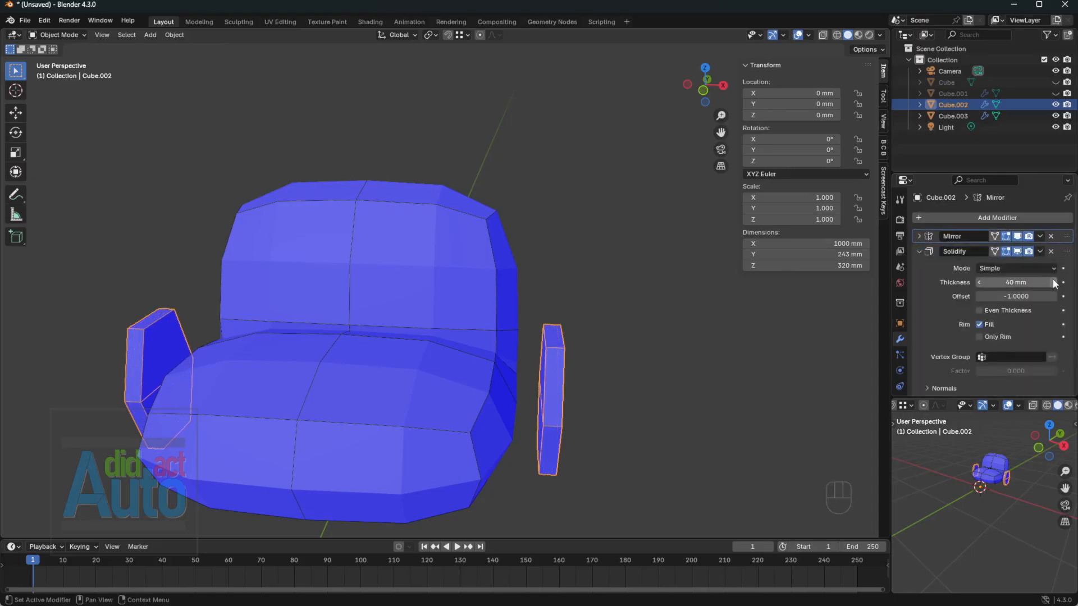
left_click(1054, 282)
left_click(1054, 282)
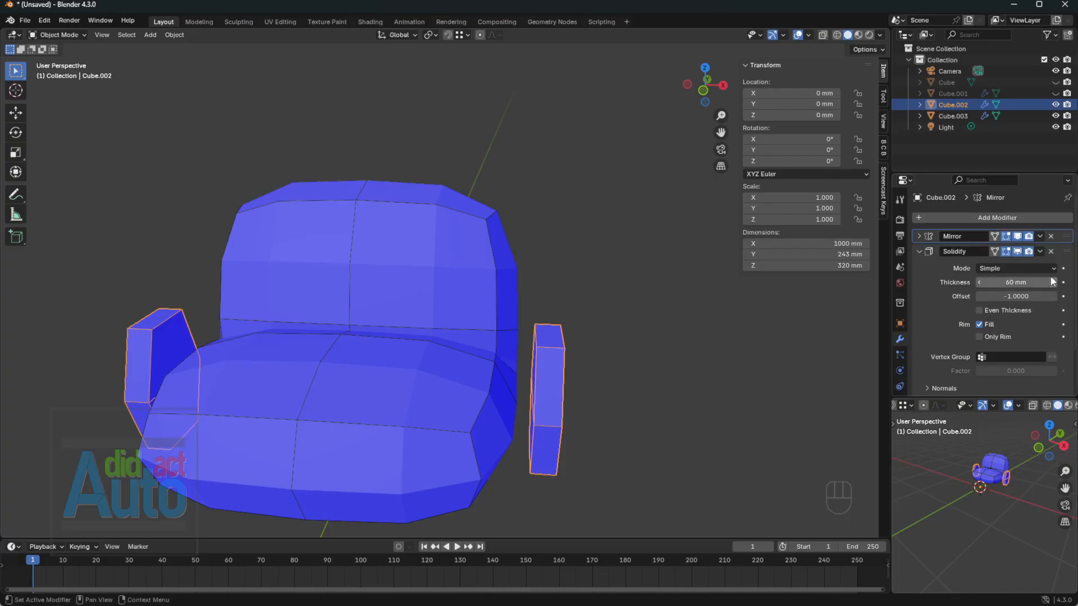
- Add a centred horizontal loop cut to both the upper and lower halves of the armrest panel
middle_click_drag(548, 366, 530, 345)
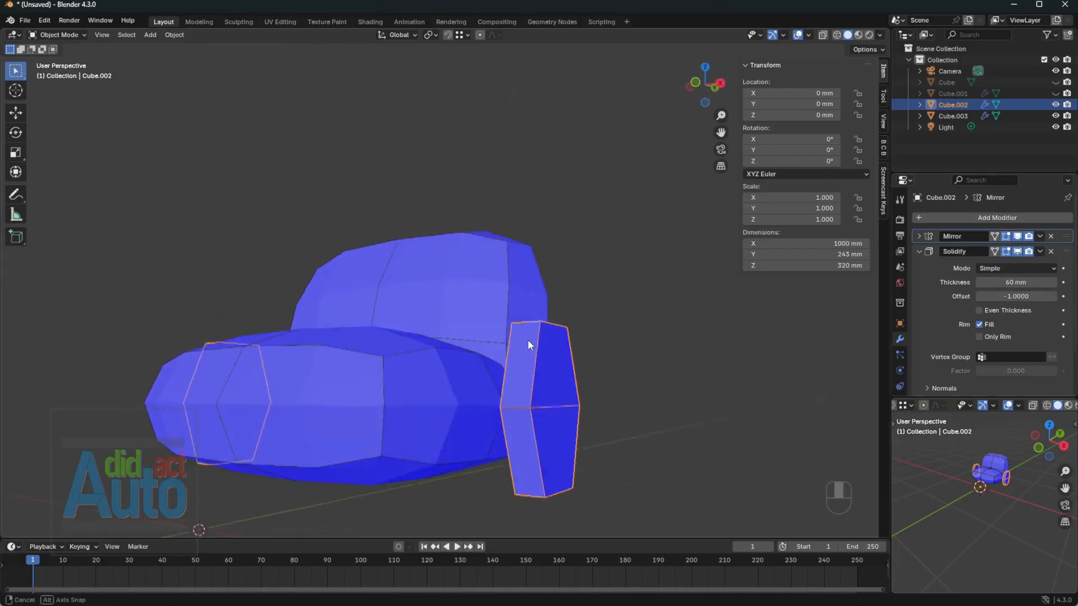
key("Tab")
key("ctrl+r")
left_click(552, 366)
key("Escape")
key("ctrl+r")
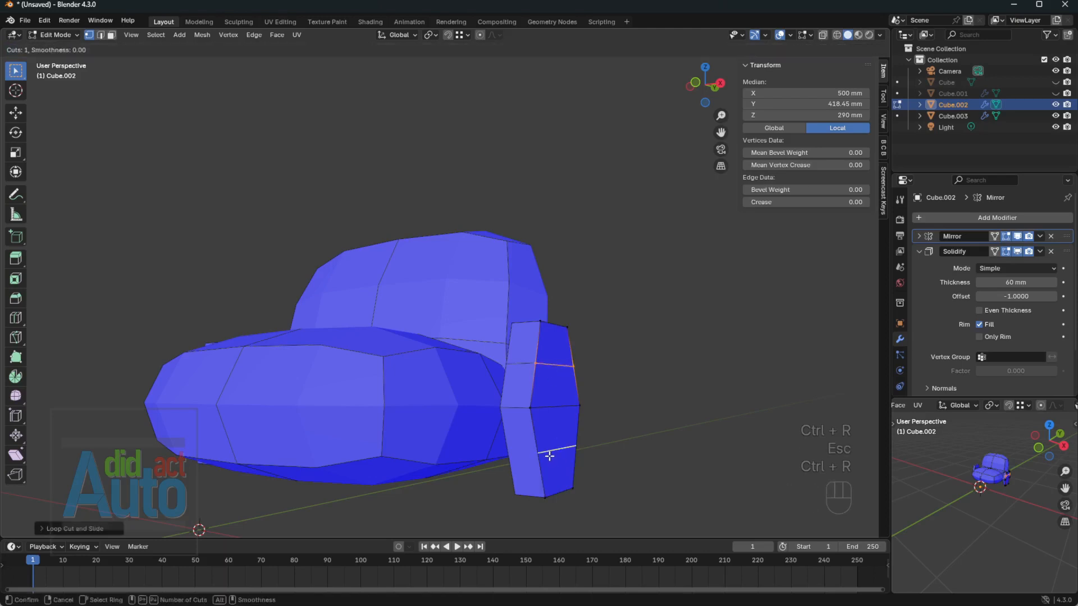
left_click(549, 456)
key("Escape")
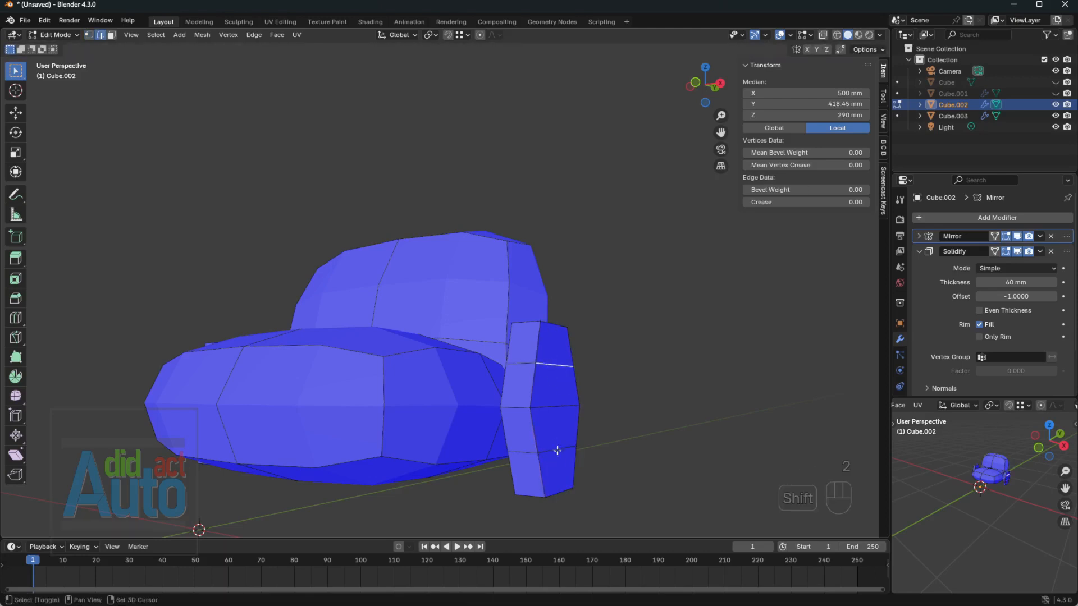
- Curve the armrest panel by moving its upper and lower edges inward along X to about 488 mm and its end edges further inward
key("g")
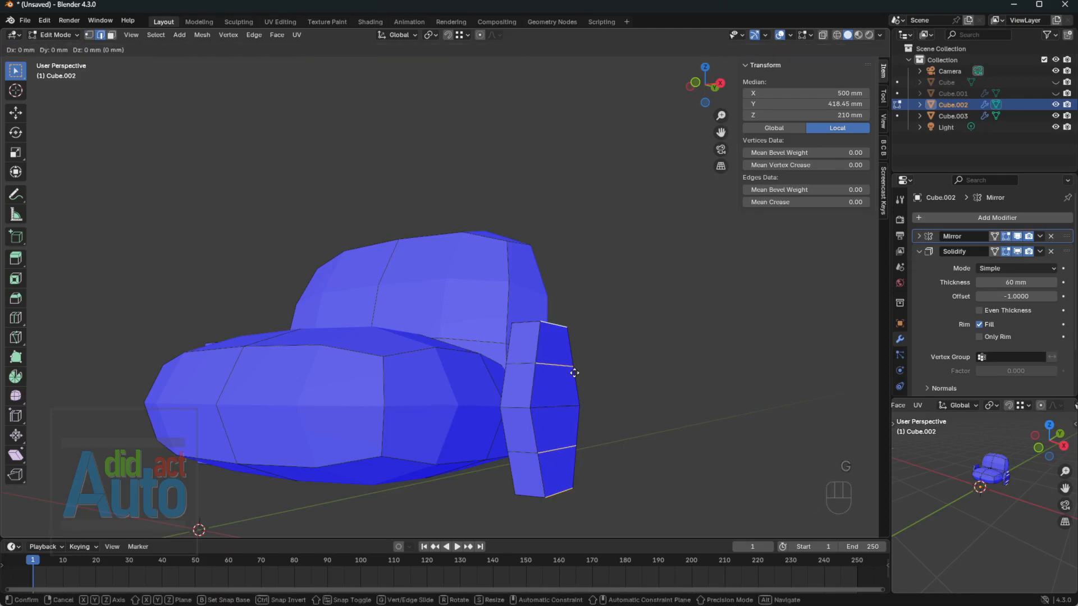
key("x")
left_click(561, 366)
key("g")
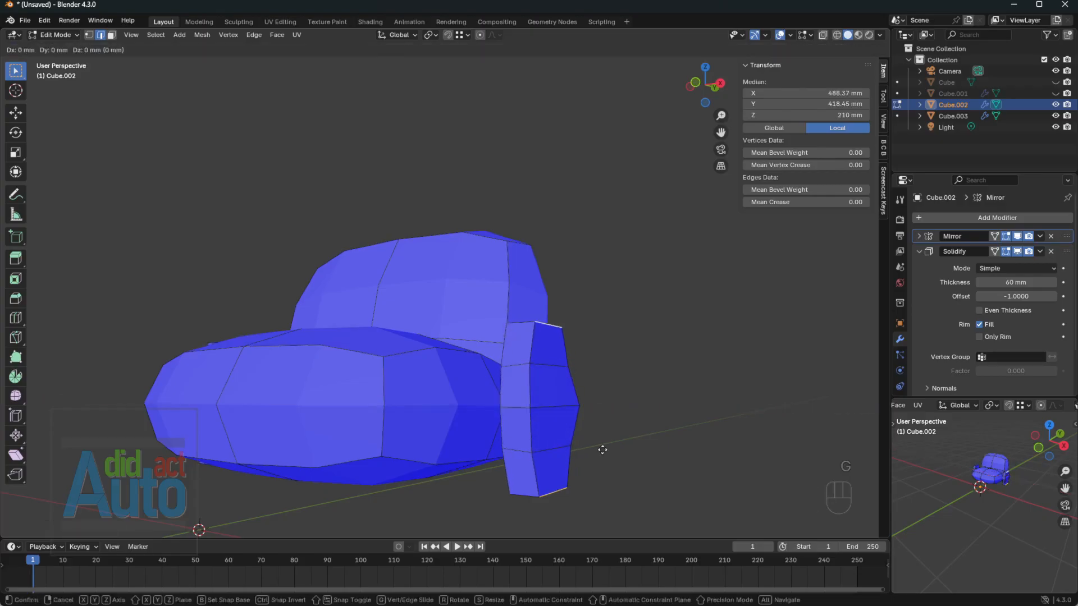
key("x")
left_click(556, 447)
middle_click_drag(555, 448, 522, 398)
key("Tab")
- Add a Subdivision Surface modifier to the armrests and set their Solidify thickness to 90 mm
left_click(919, 251)
left_click(964, 218)
mouse_move(965, 217)
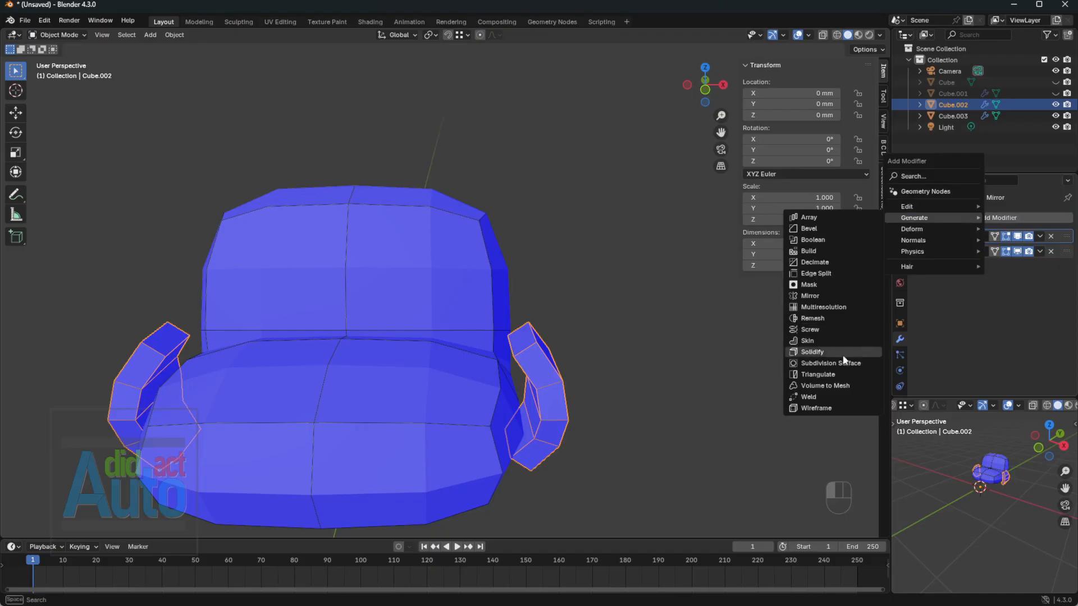
left_click(825, 363)
middle_click_drag(752, 367, 697, 324)
left_click(919, 267)
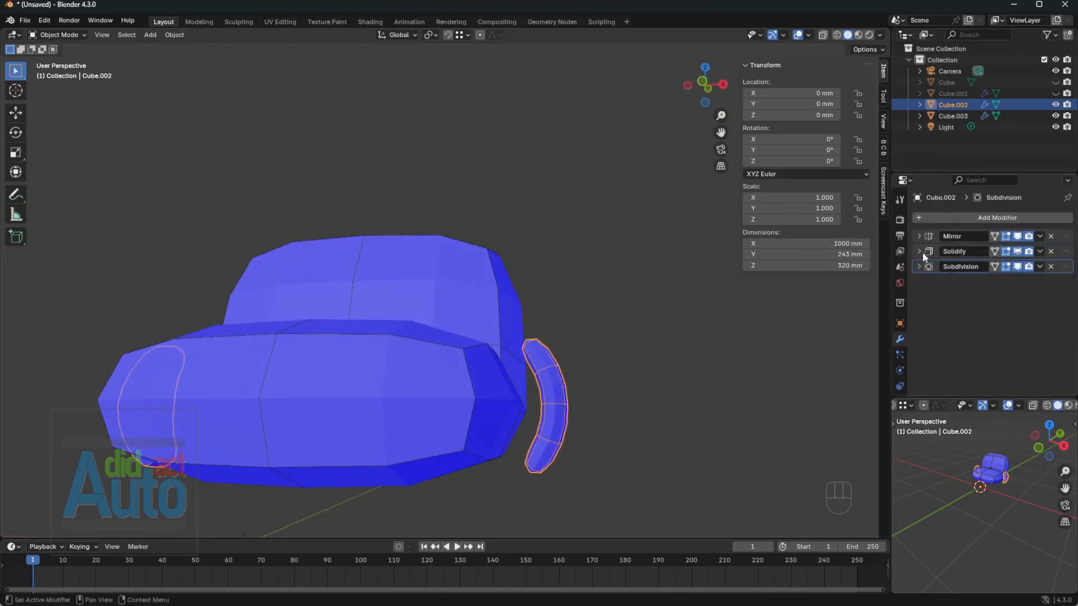
left_click_drag(1071, 250, 1068, 271)
left_click(920, 252)
left_click(1053, 283)
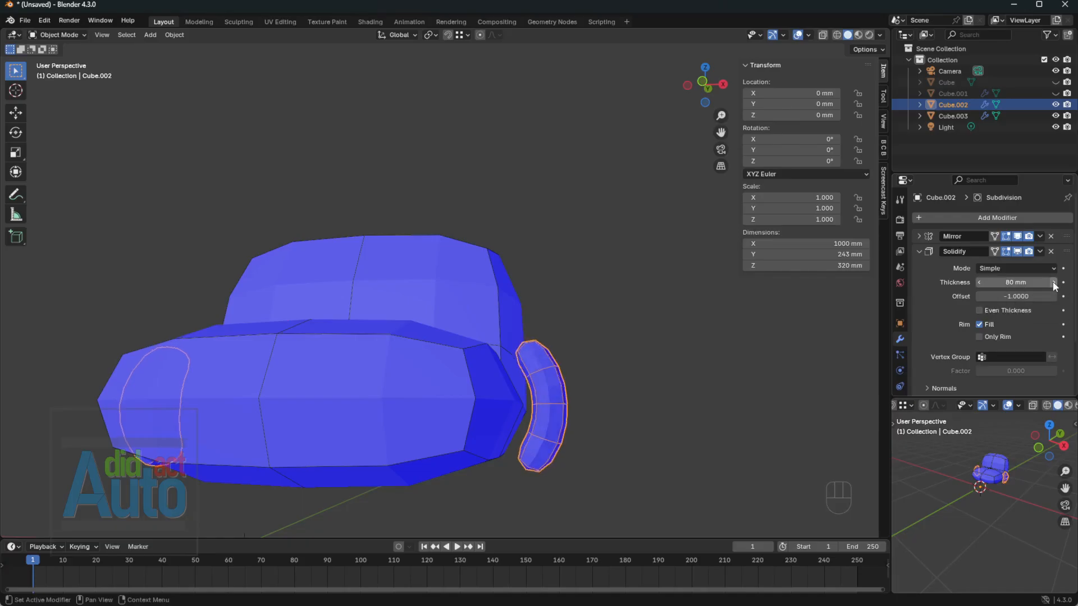
middle_click_drag(590, 360, 434, 365)
- Check the chair's reference image and move the seat-and-back shell's outer side edges outward 20 mm along X to 440 mm
key("alt+Tab")
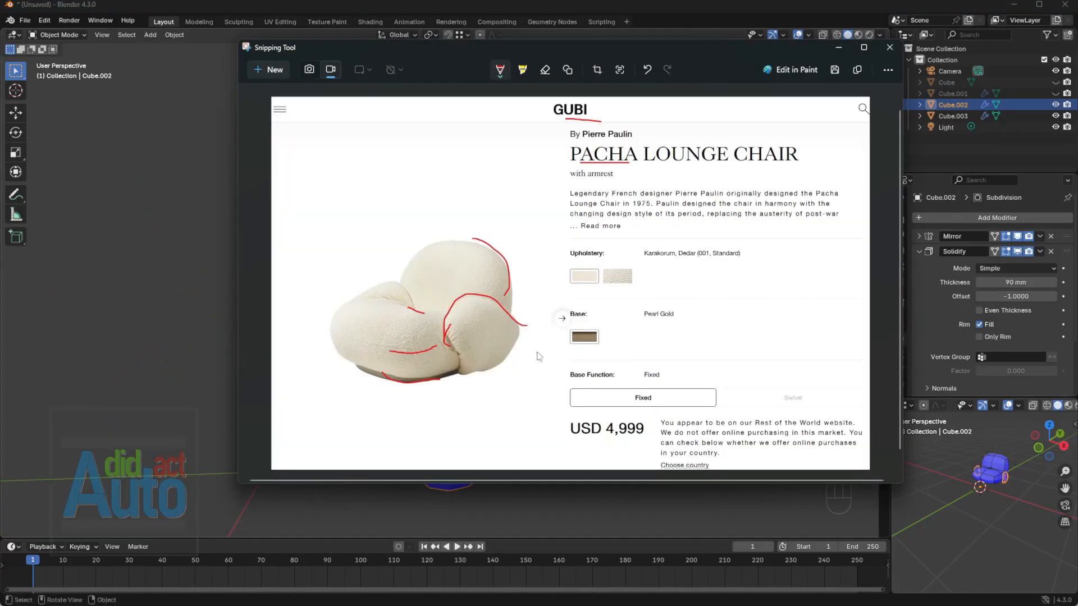
key("alt+Tab")
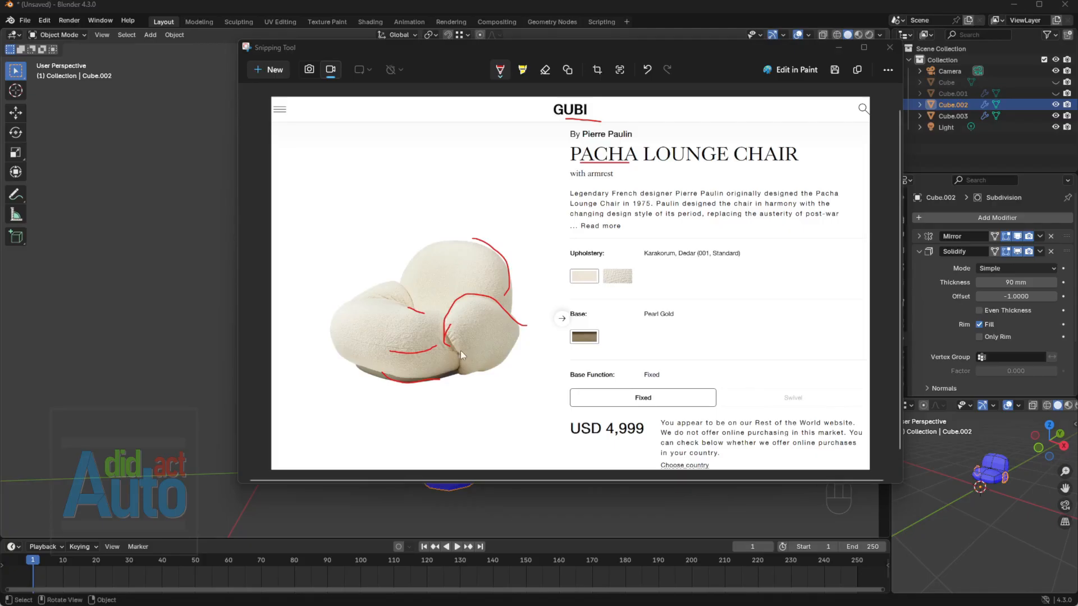
key("alt+Tab")
key("alt+Tab")
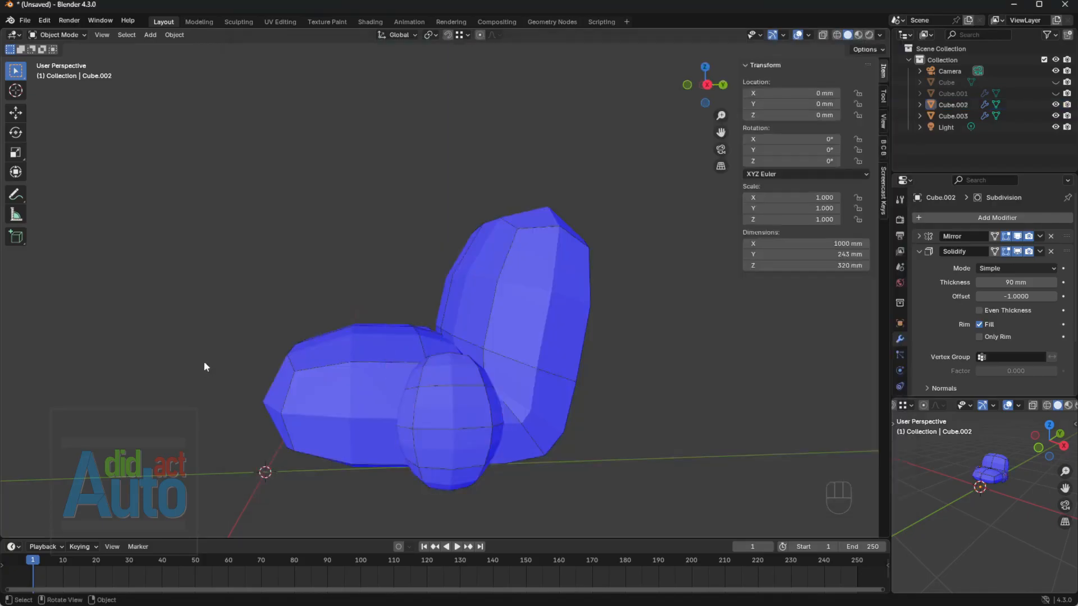
middle_click_drag(204, 365, 487, 406)
left_click(487, 406)
key("Tab")
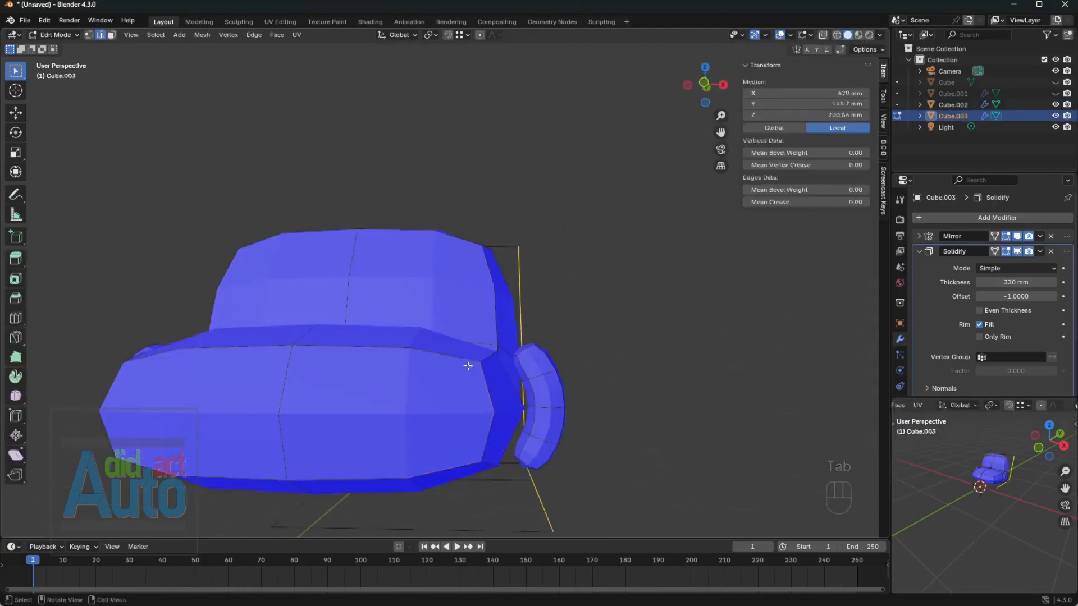
middle_click_drag(469, 366, 554, 405)
key("g")
key("x")
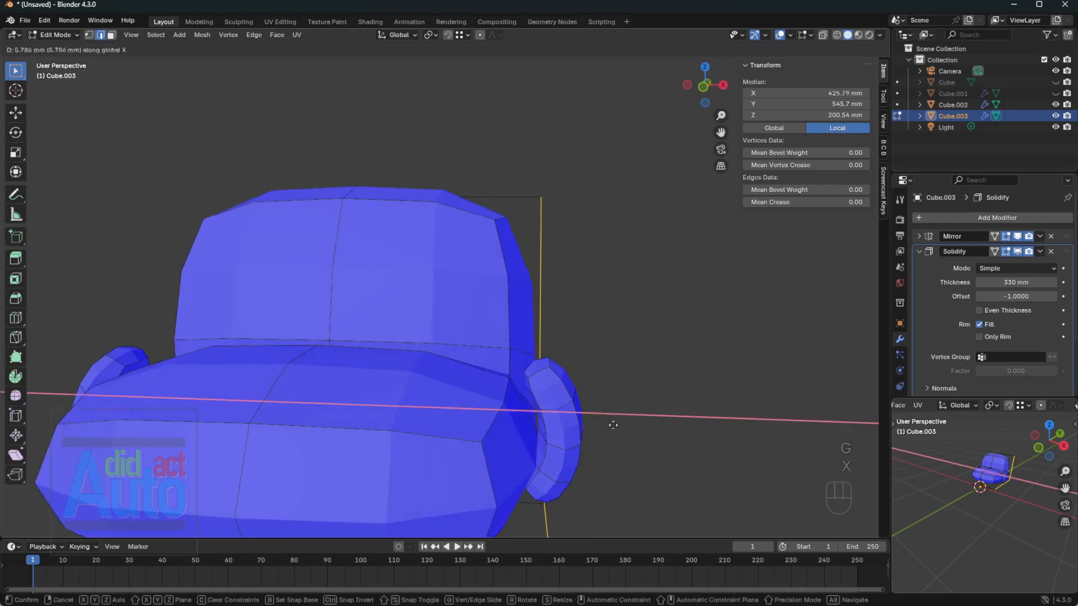
key("0")
key("Return")
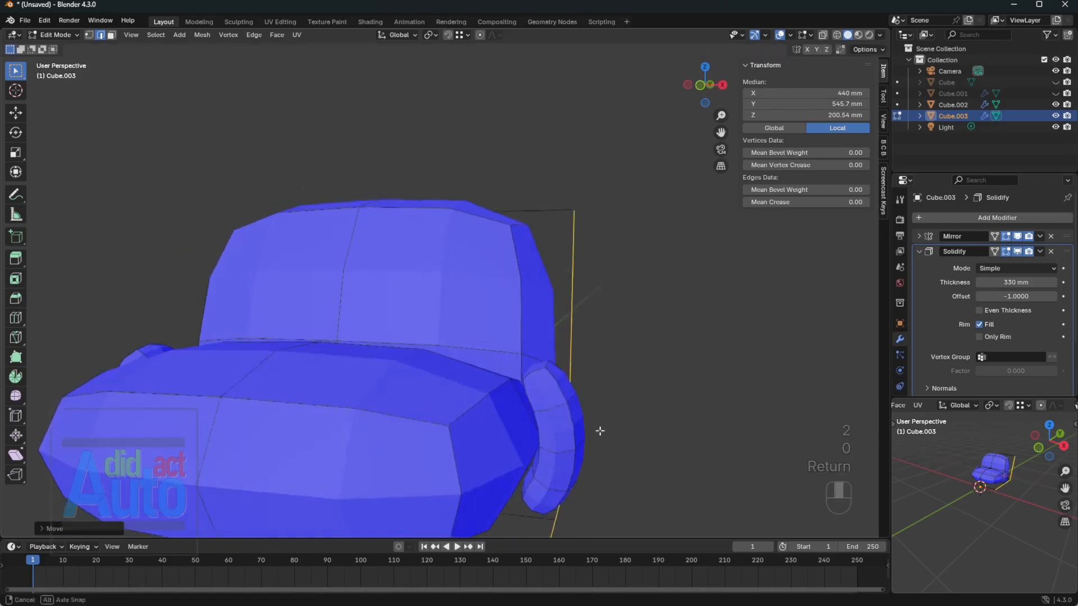
key("Tab")
- Add a lengthwise loop cut along the seat and back shell, slid outward to about 237 mm in X
scroll(562, 429, "down", 2)
middle_click_drag(568, 418, 452, 398)
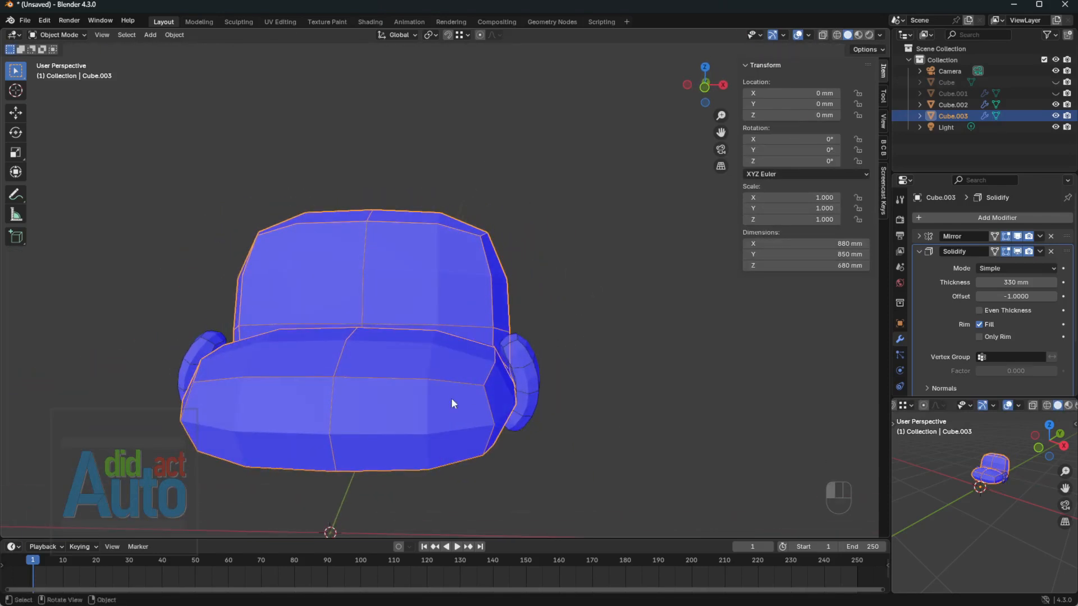
key("Tab")
key("ctrl+r")
left_click(415, 218)
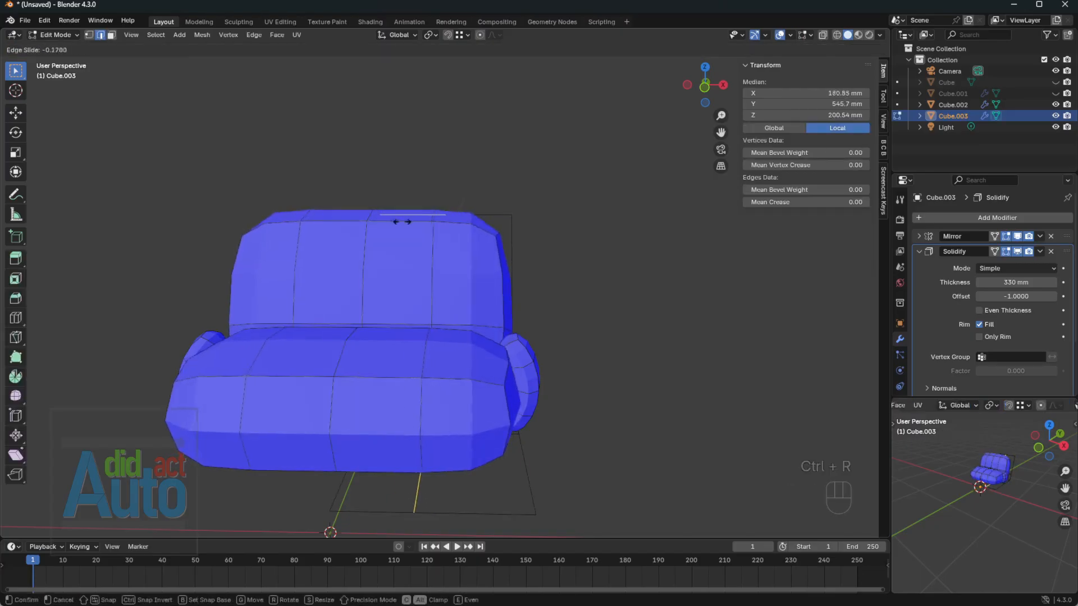
left_click(418, 222)
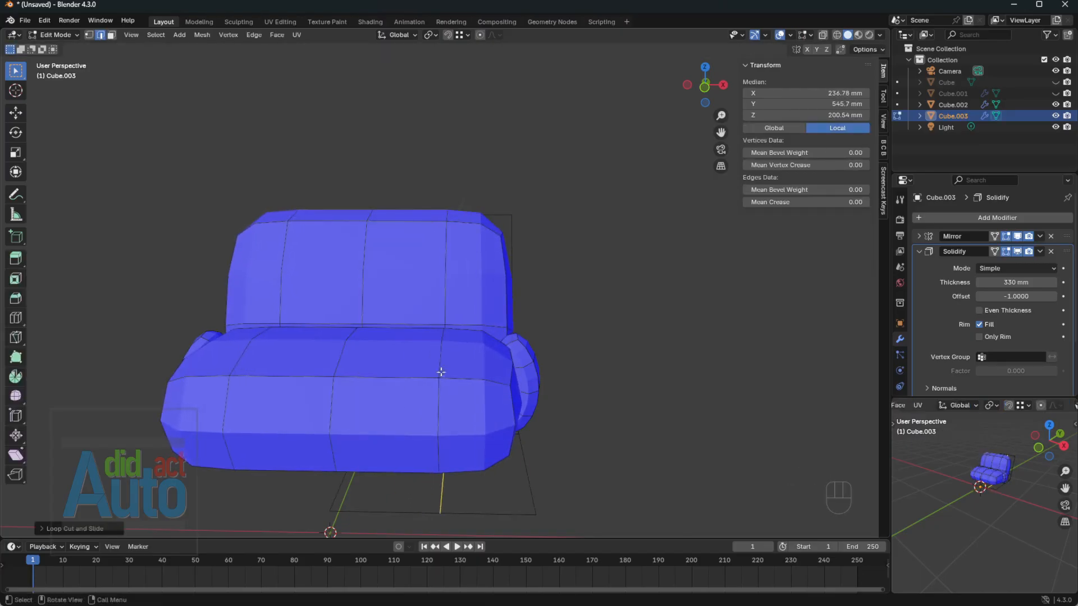
- Move the new loop's seat edges outward along X to about 254 mm and its back edges inward along X
middle_click_drag(441, 373, 454, 343)
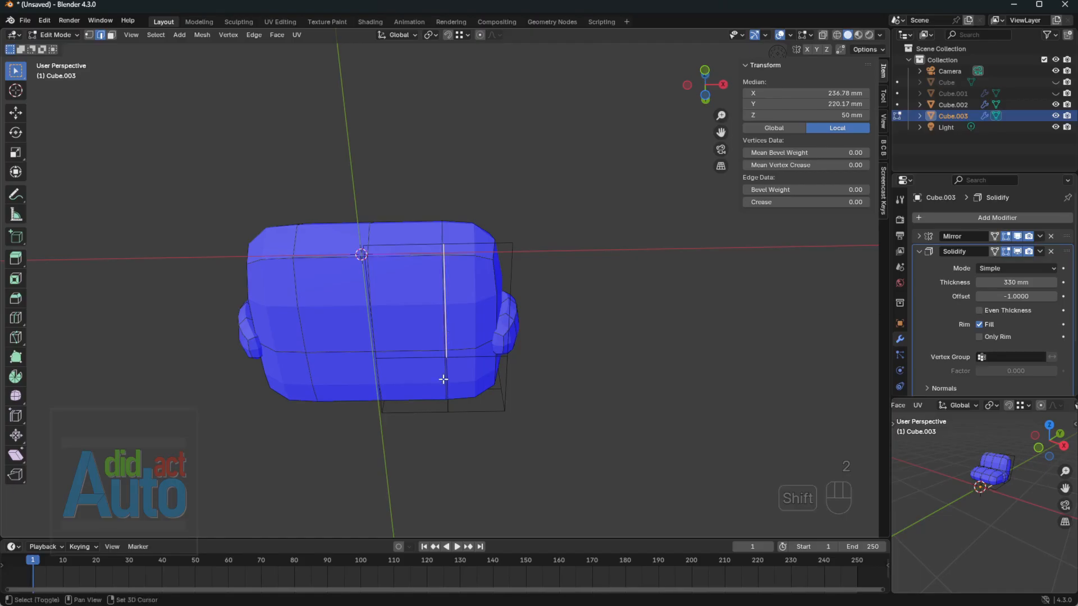
middle_click_drag(443, 380, 488, 431)
scroll(453, 370, "up", 2)
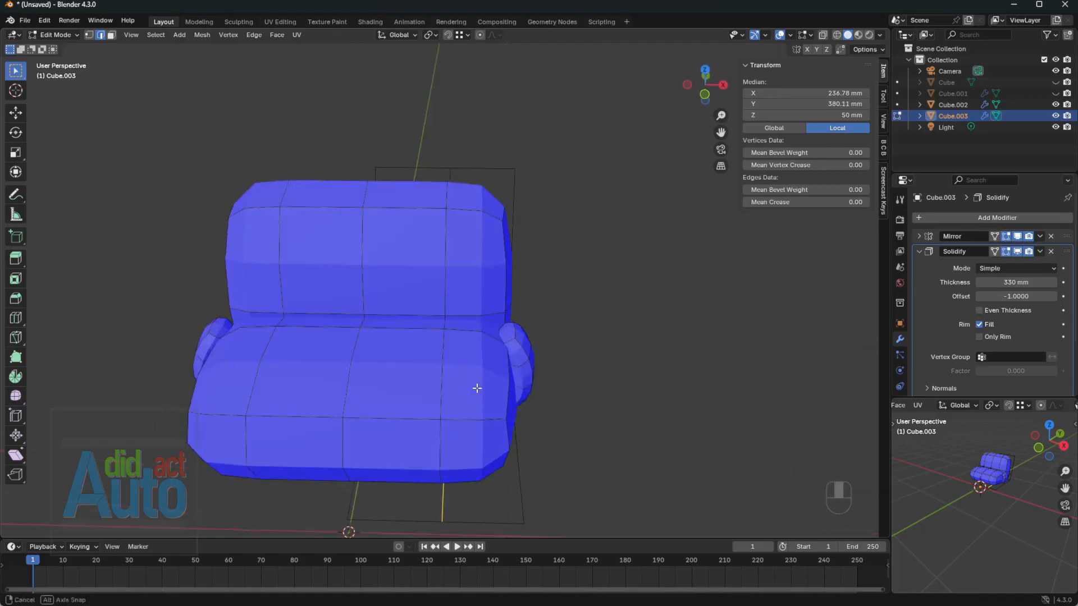
key("g")
key("x")
left_click(476, 254)
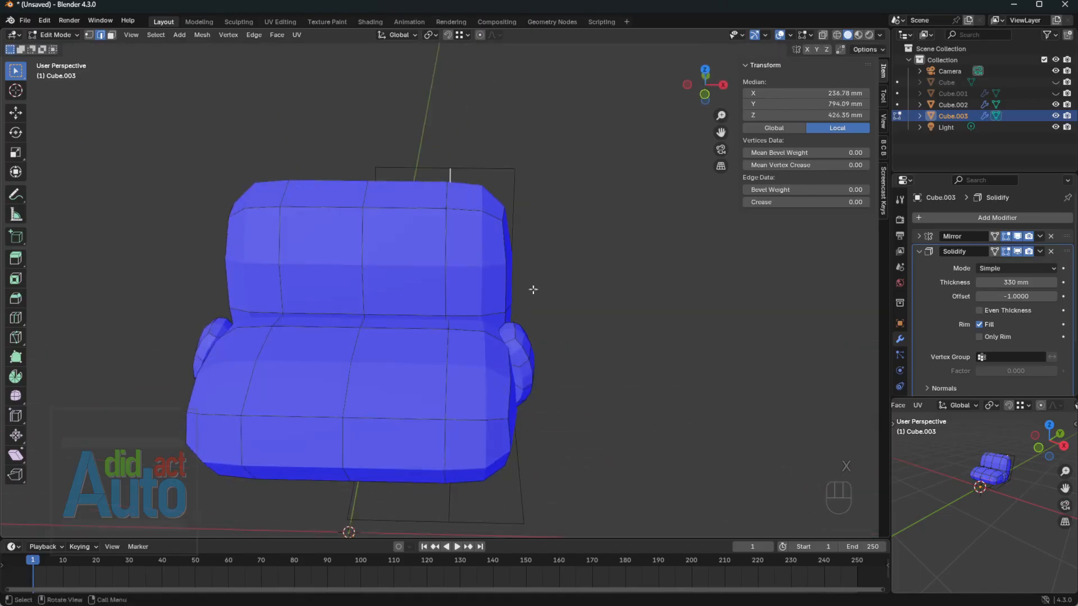
middle_click_drag(534, 290, 336, 284)
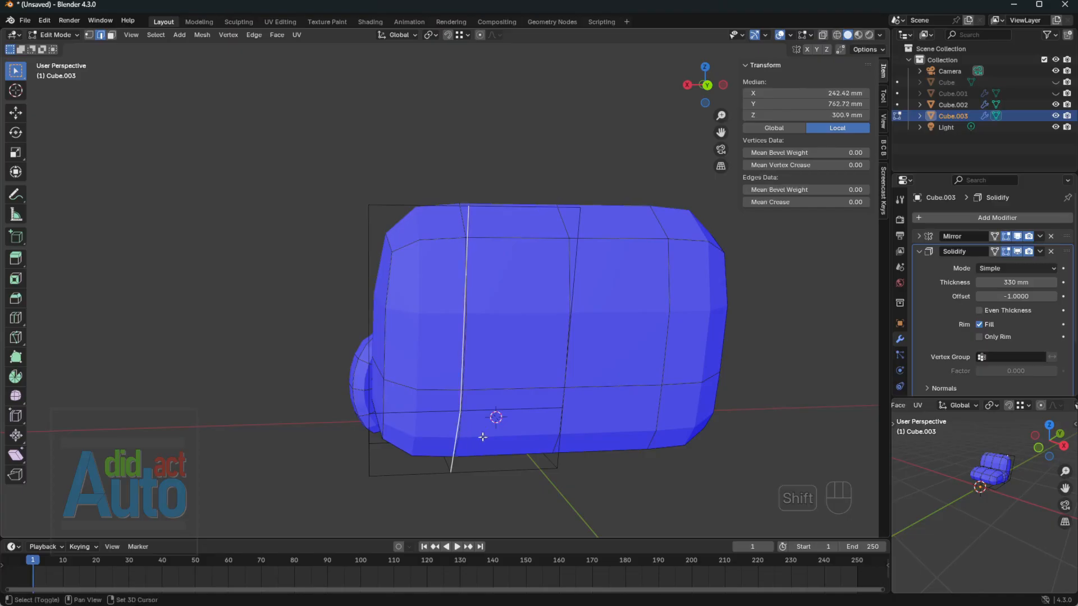
key("g")
key("x")
left_click(501, 436)
- Select the backrest's top outer corner vertex, activate the Move tool and set the transform orientation to Normal
middle_click_drag(502, 435, 447, 296)
left_click(486, 261)
middle_click_drag(486, 261, 428, 202)
left_click(396, 35)
left_click(385, 89)
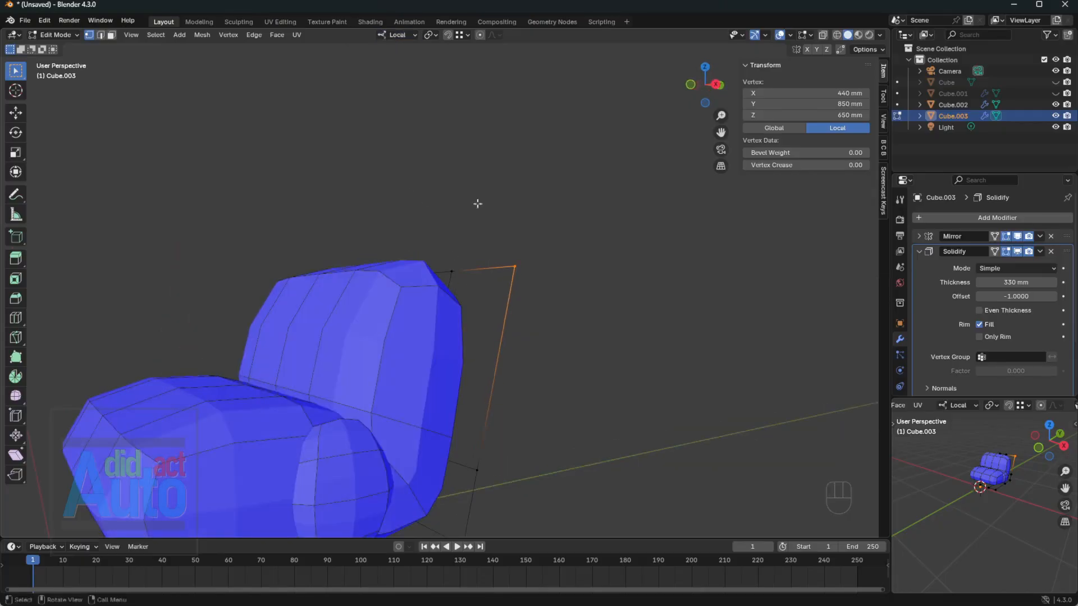
key("shift+space")
left_click(494, 306)
left_click(397, 35)
left_click(393, 96)
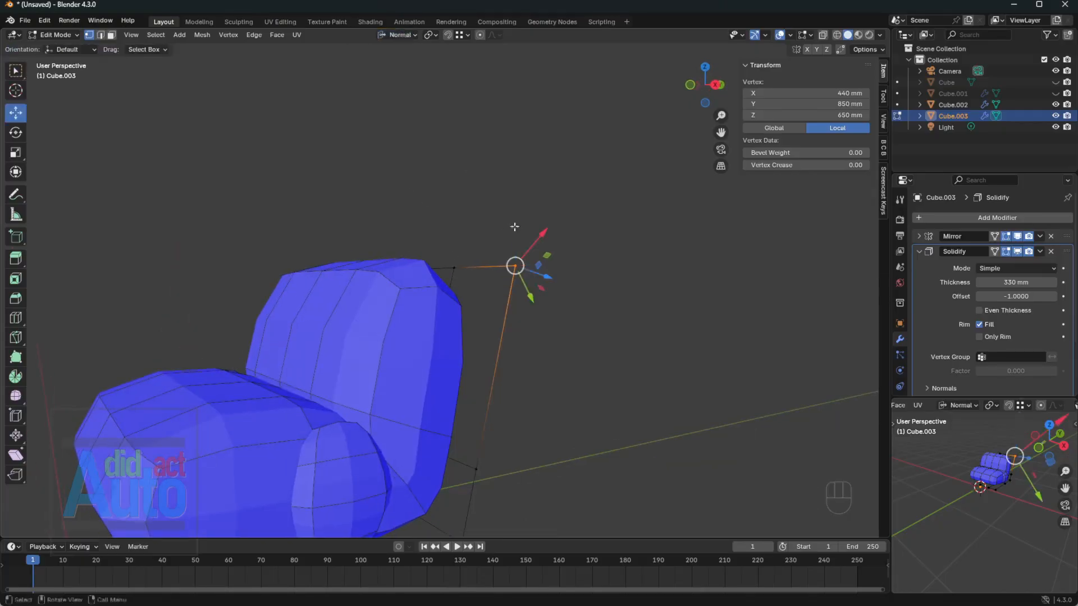
- In the right side view, move the backrest's top outer corner vertex down and inward along its normal X axis
key("grave")
left_click(577, 264)
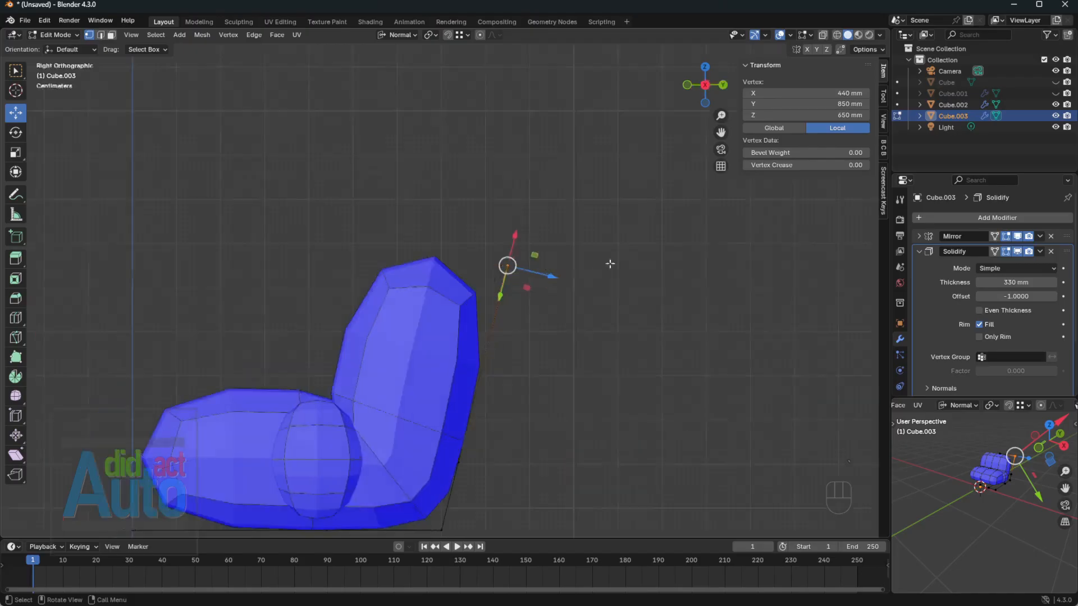
middle_click_drag(580, 281, 493, 279, "shift")
key("g")
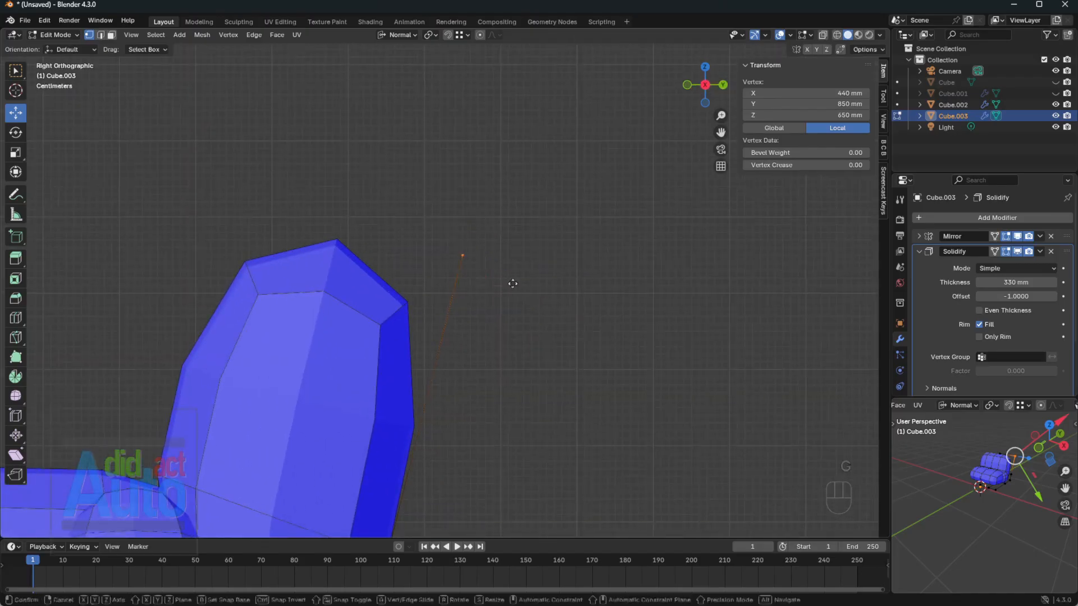
key("x")
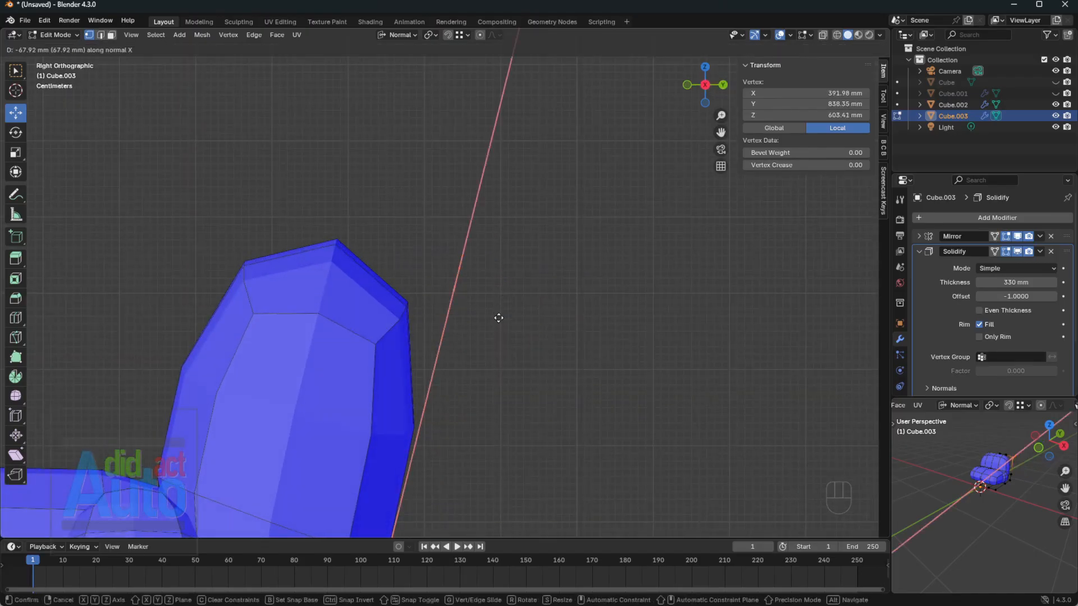
left_click(499, 329)
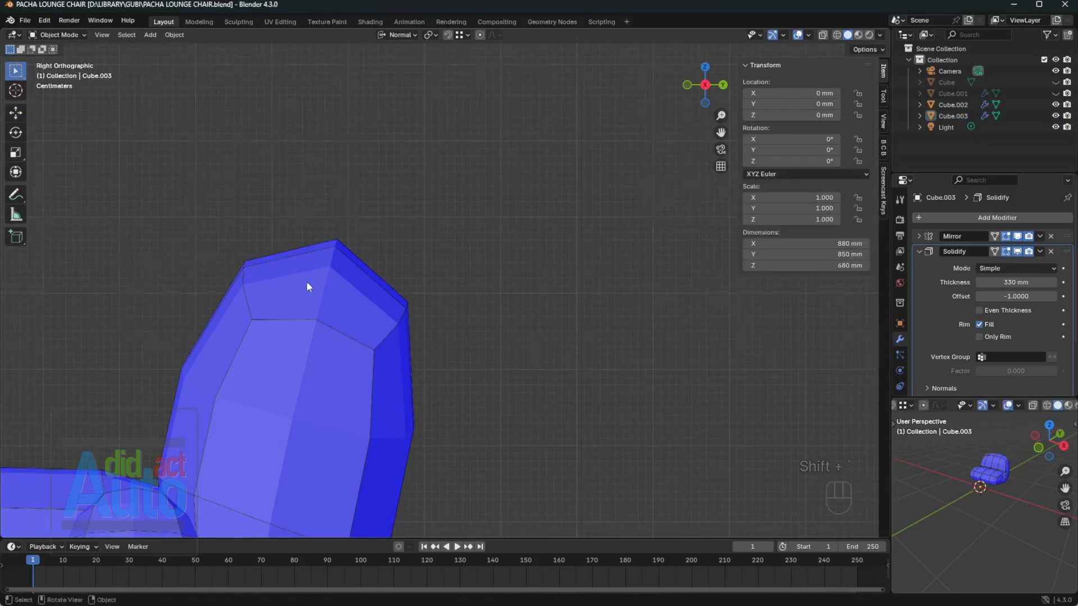
- Move the shell's outer loop vertex beneath the seat-back crease outward to about 260 mm in X
middle_click_drag(307, 284, 374, 338)
key("Tab")
key("alt+z")
left_click(354, 453)
left_click_drag(381, 462, 343, 442)
key("alt+z")
middle_click_drag(371, 416, 435, 339)
left_click(419, 262)
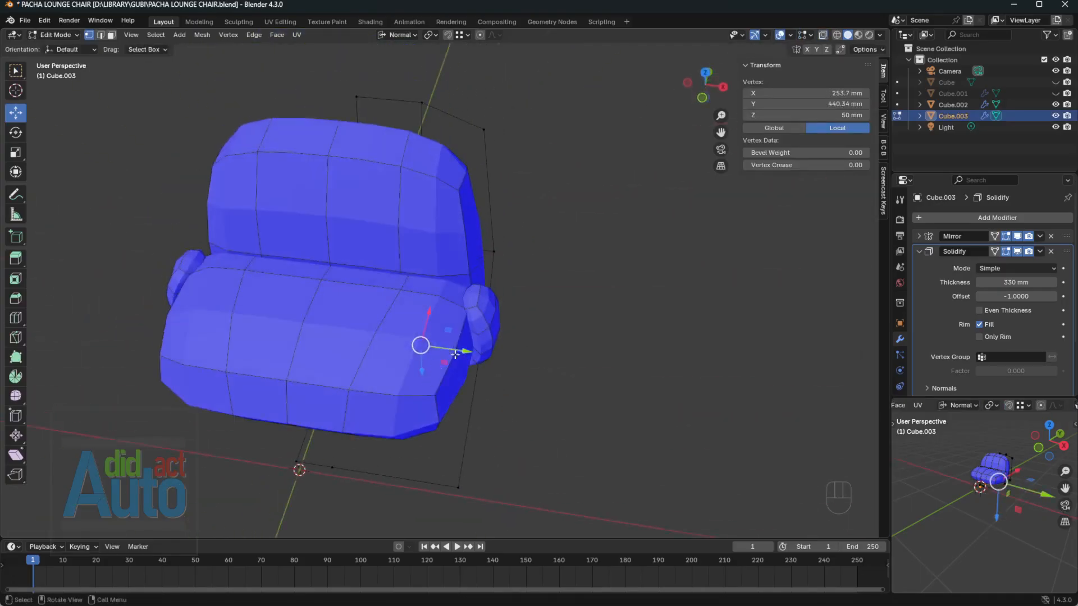
left_click_drag(459, 352, 468, 354)
middle_click_drag(494, 314, 463, 328)
- Select the vertices along the shell's outer side edge and move them 20 mm inward along the normal X axis
key("Tab")
scroll(519, 272, "up", 2)
left_click(471, 309)
left_click(387, 341)
key("Tab")
key("alt+z")
scroll(421, 309, "down", 4)
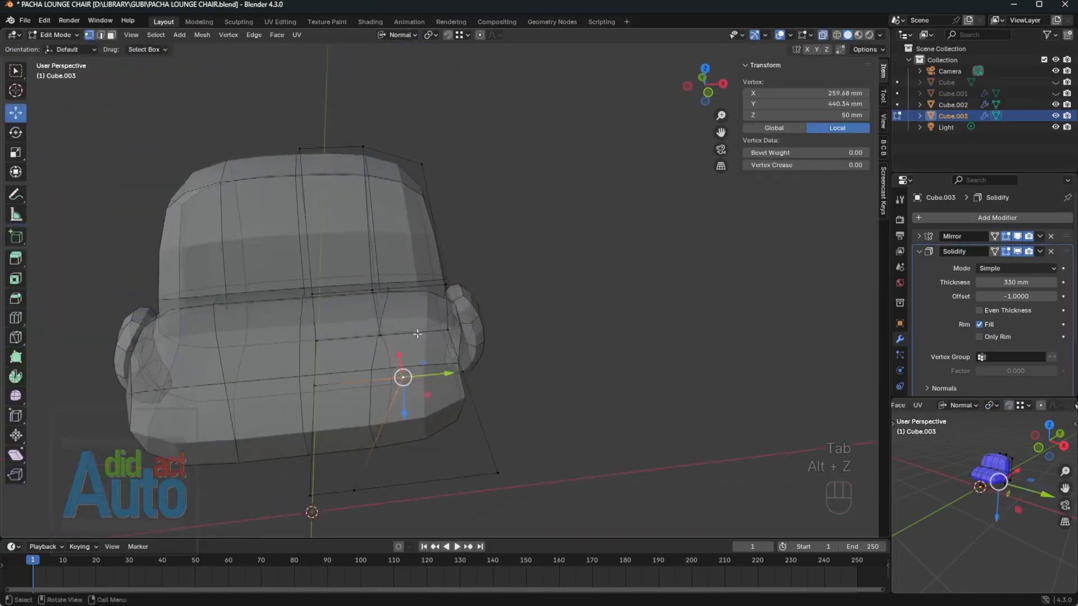
left_click_drag(426, 176, 505, 416)
scroll(459, 281, "up", 4)
key("alt+z")
key("g")
key("x")
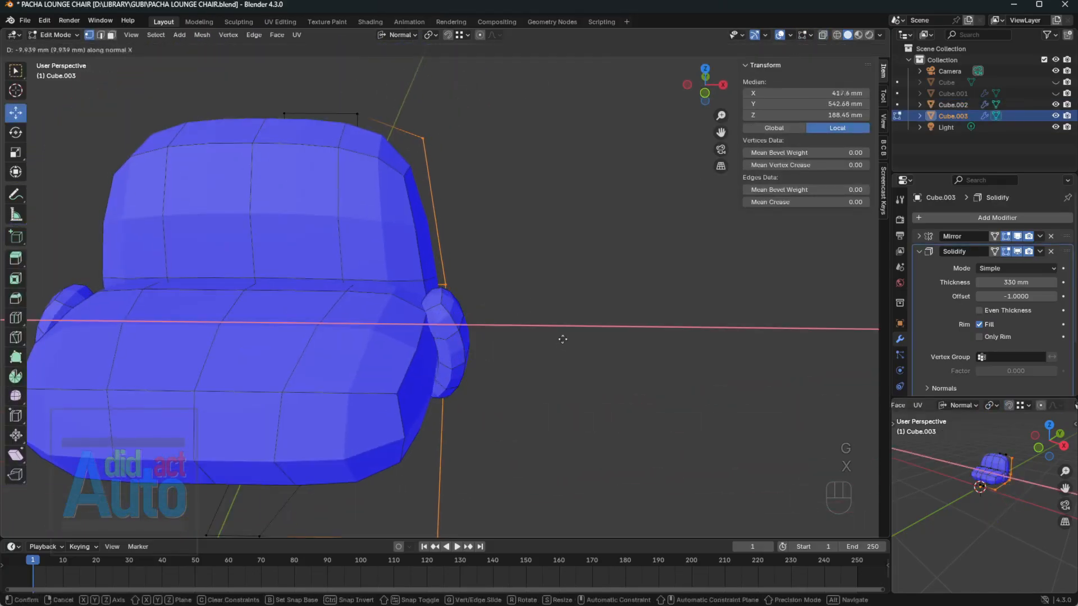
key("2")
key("0")
key("minus")
key("Return")
- Switch to editing the armrest mesh and add a loop cut across its upper part
key("Tab")
left_click(462, 338)
middle_click_drag(462, 338, 468, 286)
key("Tab")
mouse_move(434, 201)
left_mouse_down()
mouse_move(457, 234)
mouse_move(429, 198)
left_mouse_up()
key("ctrl+r")
left_click(436, 204)
key("Escape")
- Select the armrest's top end edge and move it inward along its normal by about 38 mm
left_click_drag(395, 149, 419, 194)
left_click_drag(432, 150, 418, 160)
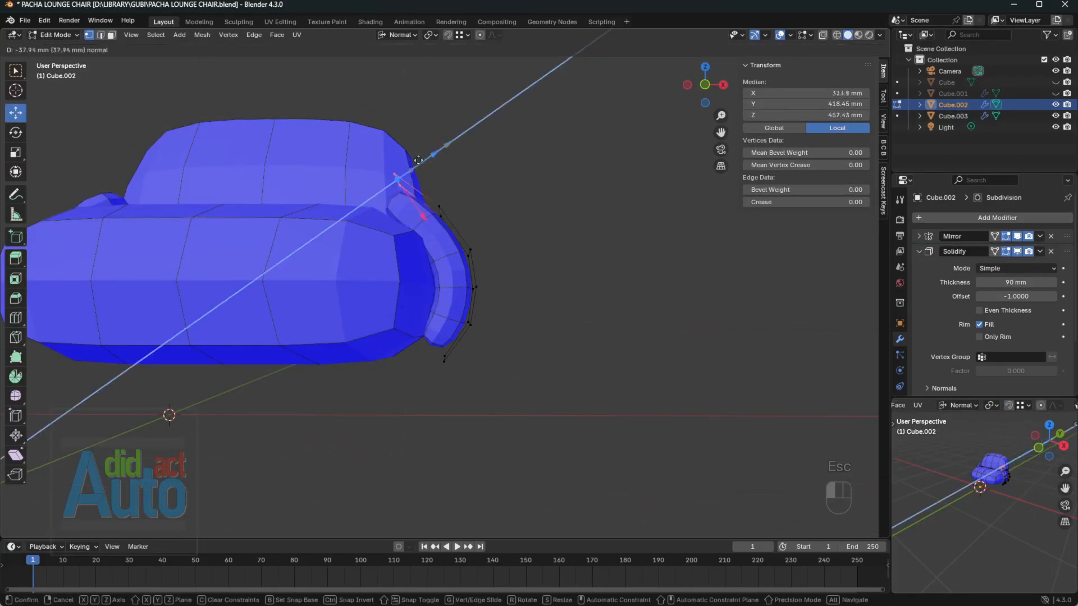
left_click(412, 164)
mouse_move(400, 225)
middle_mouse_down()
mouse_move(387, 231)
mouse_move(411, 213)
middle_mouse_up()
key("g")
key("x")
left_click_drag(419, 214, 421, 216)
- Set the transform orientation to Global and move the armrest's front edge vertices forward along Y
middle_click_drag(421, 215, 292, 213)
left_click_drag(281, 192, 337, 409)
left_click_drag(282, 306, 267, 310)
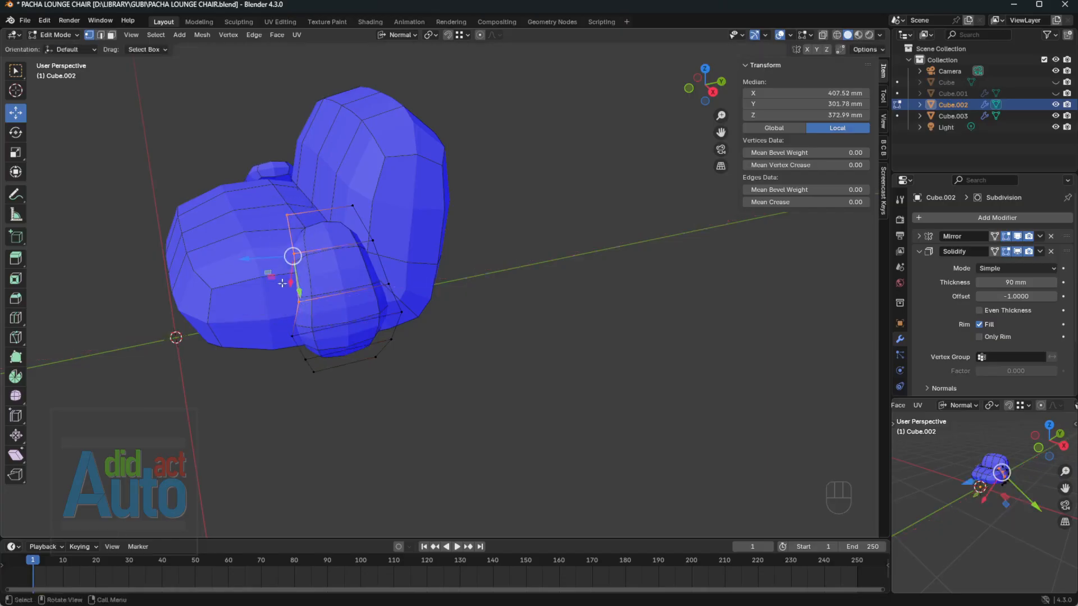
key("z")
left_click_drag(255, 258, 254, 257)
mouse_move(253, 257)
middle_mouse_down()
mouse_move(208, 238)
mouse_move(260, 252)
middle_mouse_up()
left_click_drag(283, 333, 332, 384)
middle_click_drag(381, 227, 483, 242)
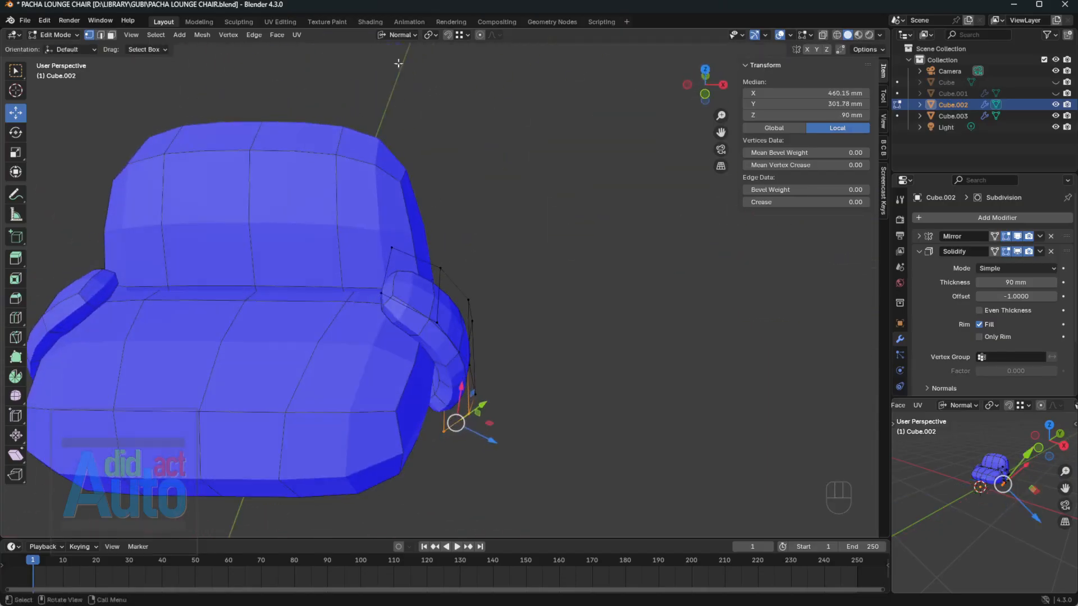
left_click(397, 35)
left_click(388, 66)
middle_click_drag(438, 213, 348, 264)
left_click_drag(339, 390, 334, 392)
middle_click_drag(389, 360, 360, 310)
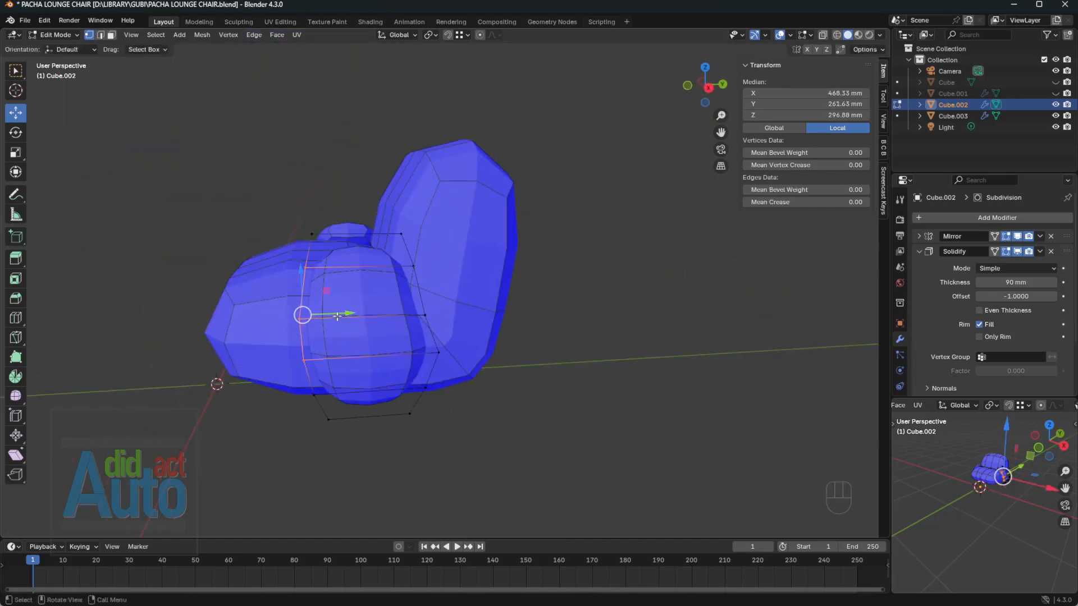
left_click_drag(338, 316, 327, 317)
- Round the armrest's side outline by moving individual front and rear edge vertices along Y
middle_click_drag(330, 280, 366, 325)
left_click(307, 301)
left_click_drag(335, 283, 354, 272)
left_click(387, 254)
left_click_drag(415, 238, 411, 241)
middle_click_drag(407, 306, 387, 255)
left_click(434, 316)
left_click_drag(464, 315, 453, 316)
left_click(410, 266)
left_click_drag(438, 265, 433, 264)
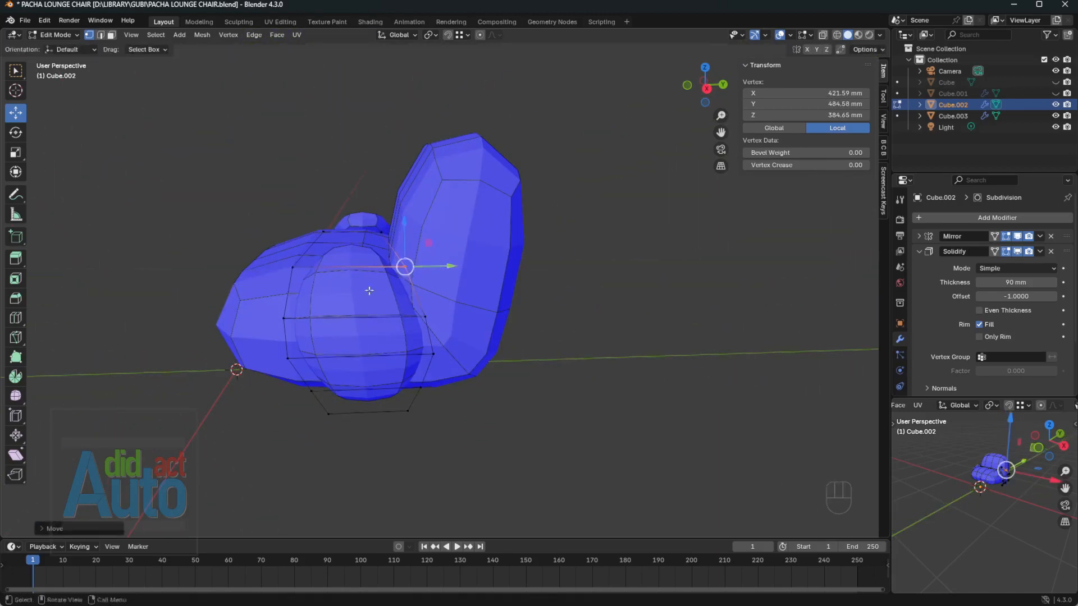
- Compare with the reference photo in Snipping Tool and move the armrest's lower front vertices to about 248 mm in Y and 452 mm in X
middle_click_drag(369, 292, 489, 281)
key("alt+Tab")
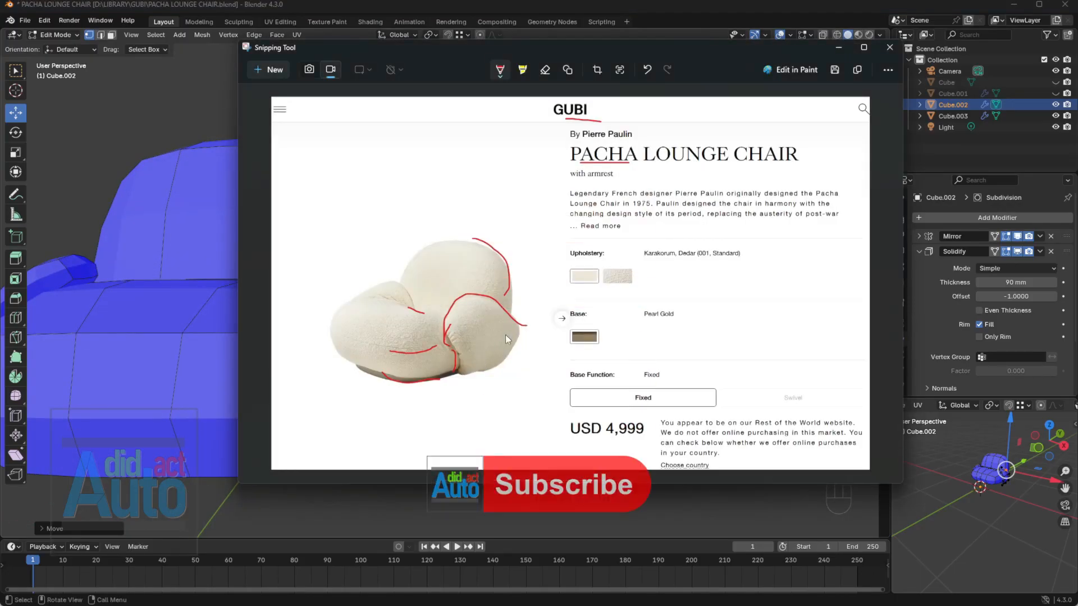
key("alt+Tab")
middle_click_drag(195, 279, 198, 342)
left_click_drag(447, 392, 516, 462)
left_click_drag(516, 436, 508, 460)
left_click_drag(514, 441, 506, 440)
middle_click_drag(513, 361, 471, 365)
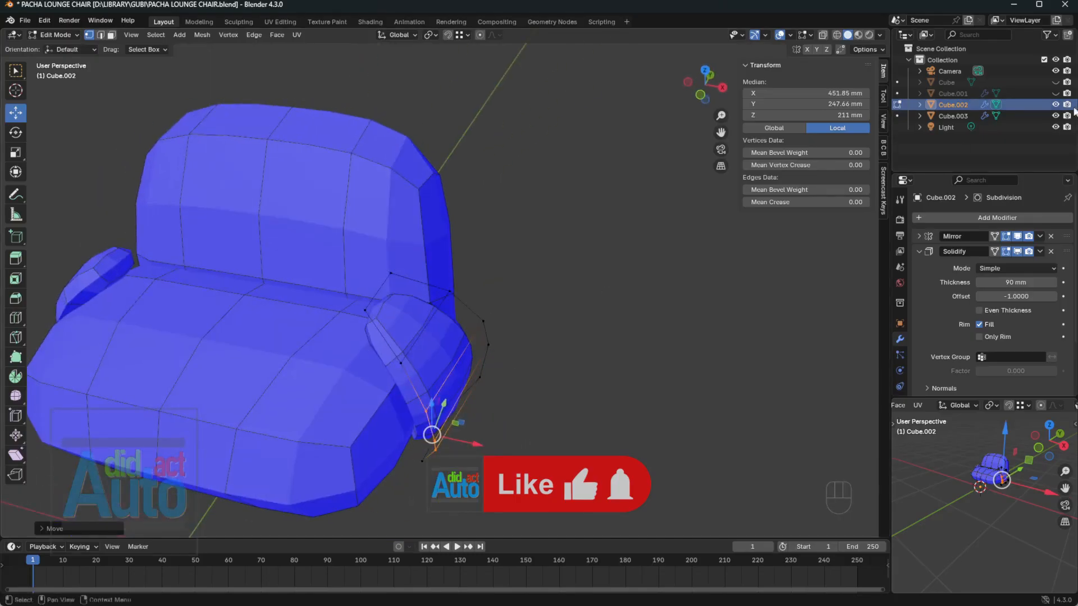
- With the bounding cube shown, add a vertical loop cut to the armrest and move its rear vertices outward to about 466 mm in X
left_click(1055, 82)
middle_click_drag(601, 297, 430, 348)
key("alt+z")
scroll(431, 348, "up", 1)
key("ctrl+r")
left_click(431, 340)
key("Escape")
left_click_drag(440, 337, 457, 339)
- Compare the armrest with the reference photo in Snipping Tool and hide the bounding cube in the scene
key("alt+Tab")
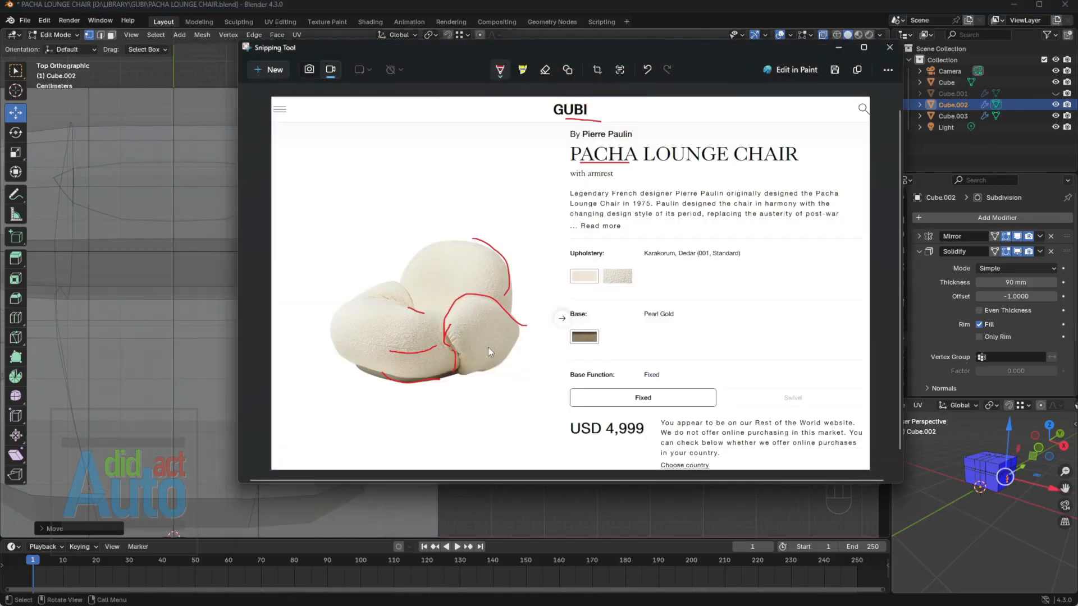
key("alt+Tab")
middle_click_drag(462, 314, 500, 264)
key("alt+z")
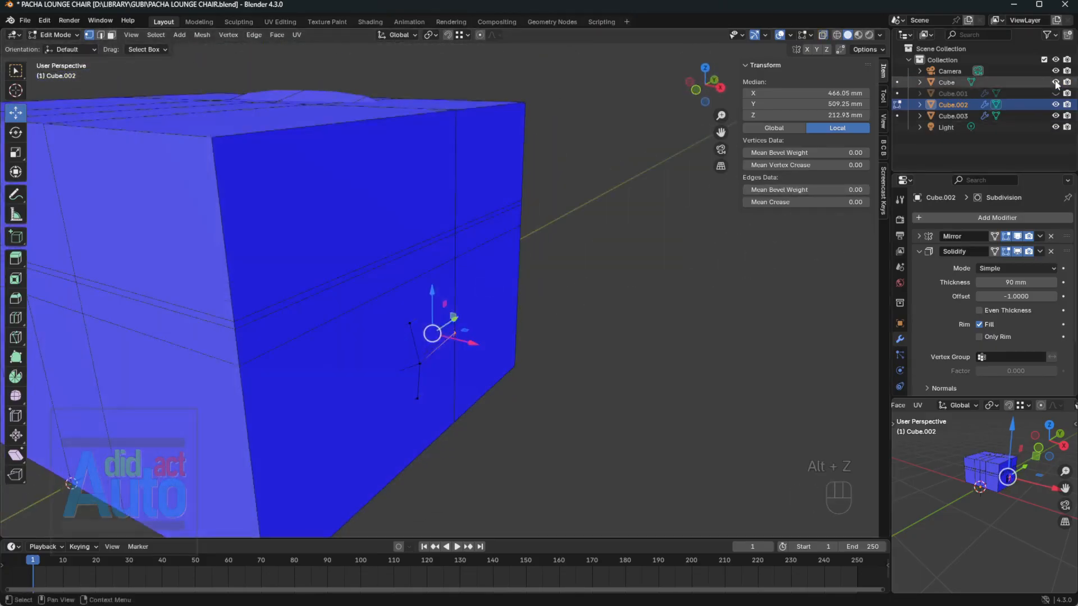
left_click(1056, 83)
- In the front view, nudge the armrest's second row from the top outward and its top end row inward and down
middle_click_drag(662, 236, 567, 252)
middle_click_drag(567, 252, 491, 228)
key("grave")
left_click(414, 187)
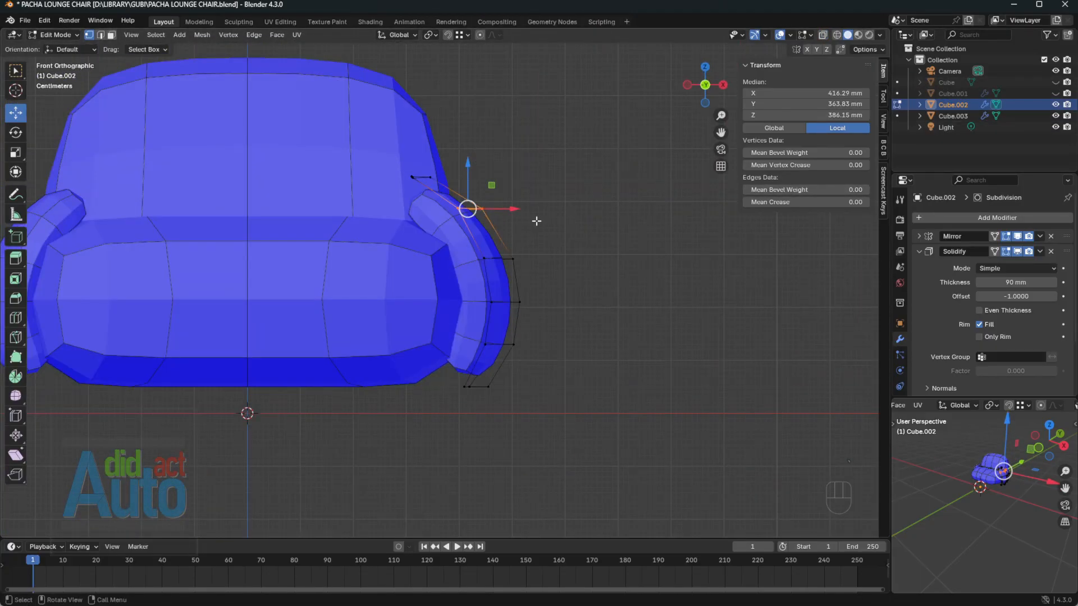
key("g")
left_click(540, 218)
left_click_drag(380, 147, 438, 195)
key("g")
left_click(431, 200)
- With X-ray on, move the armrest's third and fourth vertex rows outward and reposition the fifth row
left_click_drag(470, 246, 551, 274)
key("alt+z")
key("g")
left_click(557, 272)
left_click_drag(472, 284, 537, 317)
key("g")
left_click(546, 320)
left_click_drag(462, 332, 522, 362)
key("g")
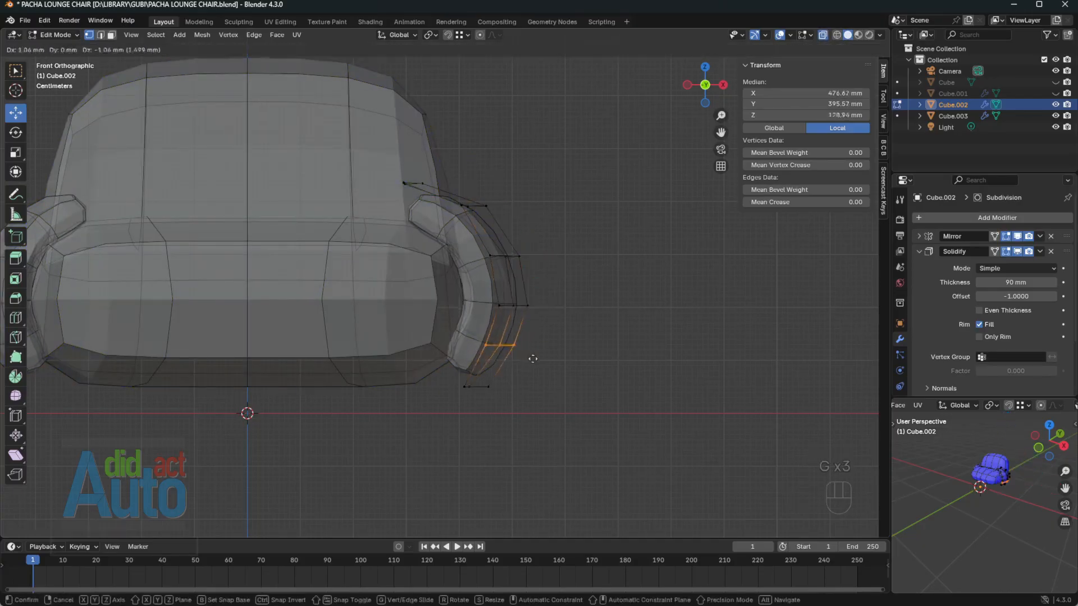
left_click(527, 366)
- Move the armrest's lowest vertex row inward beneath the seat and the row above it down
left_click_drag(444, 367, 504, 424)
key("g")
left_click(473, 417)
left_click_drag(469, 333, 535, 366)
key("g")
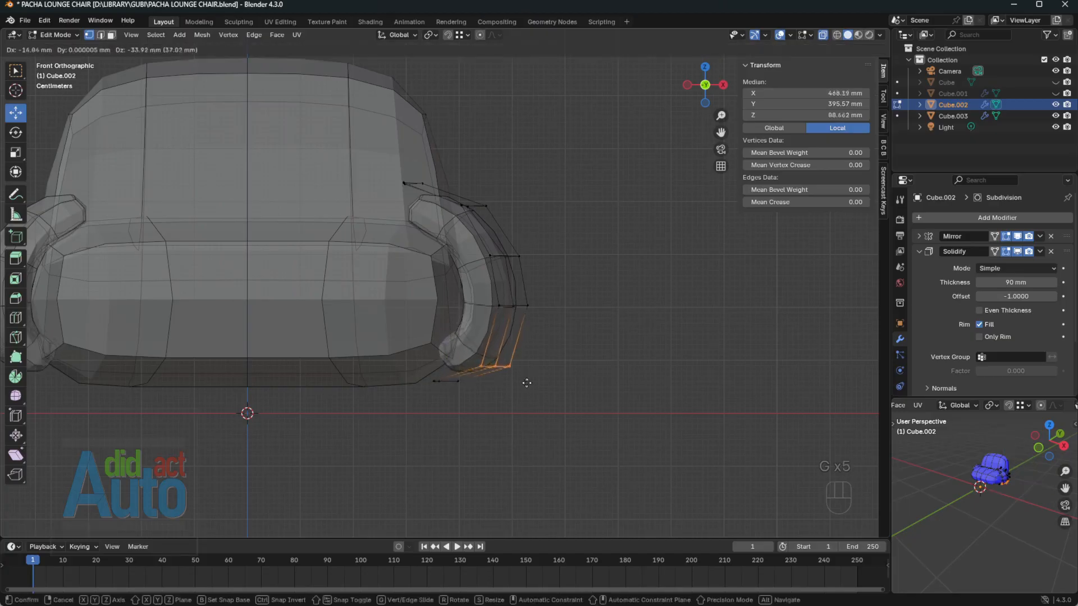
left_click(526, 380)
- Move the armrest's fourth row down, its third row up to about 326 mm in Z, and its two top rows inward
left_click_drag(480, 285, 546, 331)
key("g")
left_click(545, 340)
key("g")
left_click(522, 247)
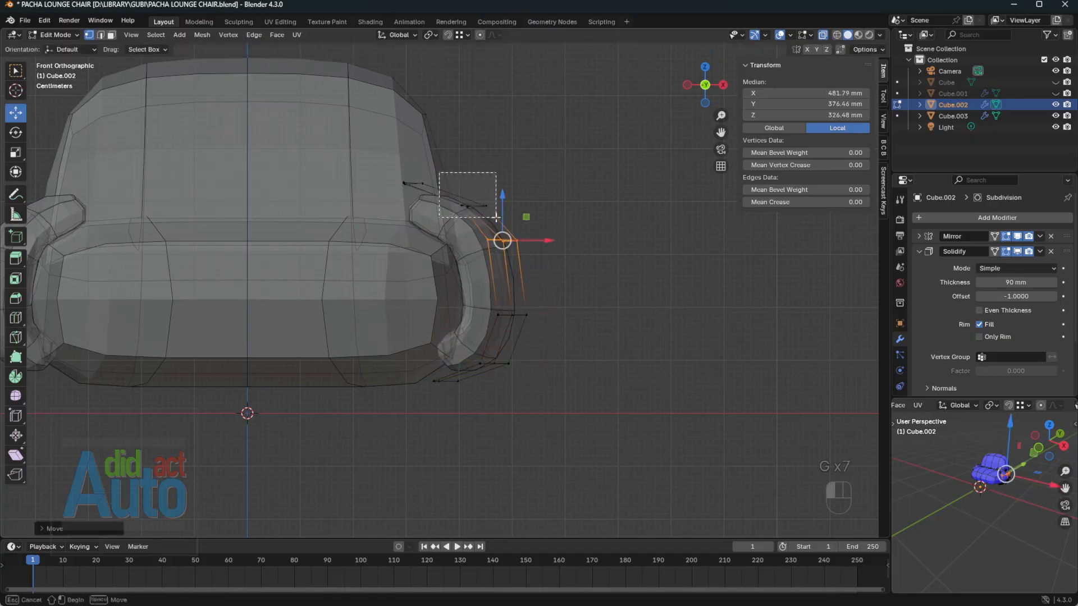
key("g")
left_click(426, 202)
key("g")
left_click(413, 217)
- Add a loop cut at the armrest's mid-height, show the bounding cube and move the middle rows inward to about 457 mm in X
left_click(512, 279, "alt")
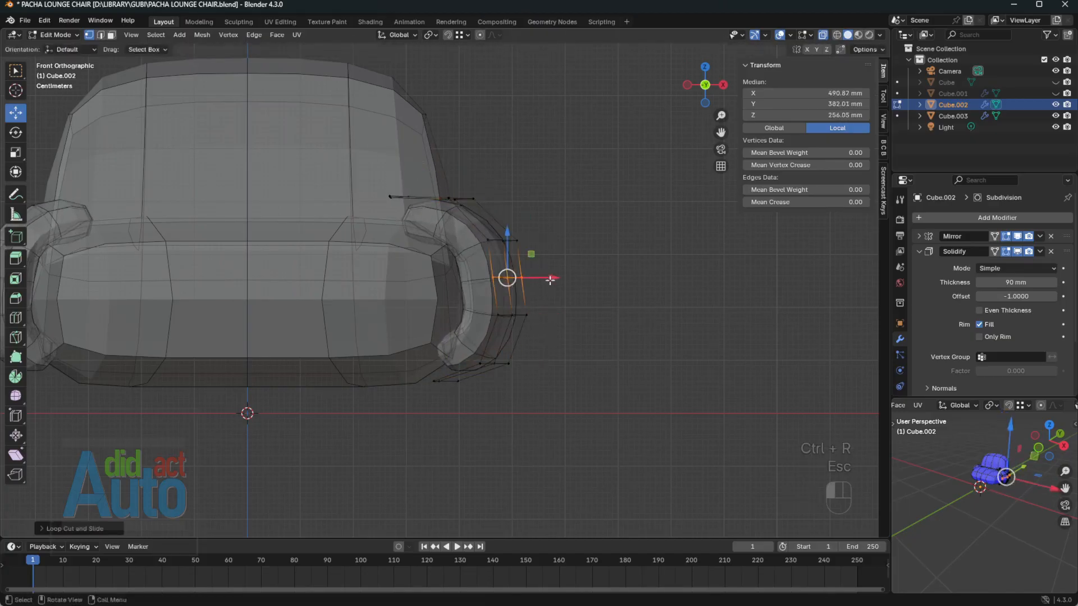
left_click(1055, 83)
left_click_drag(433, 176, 603, 375)
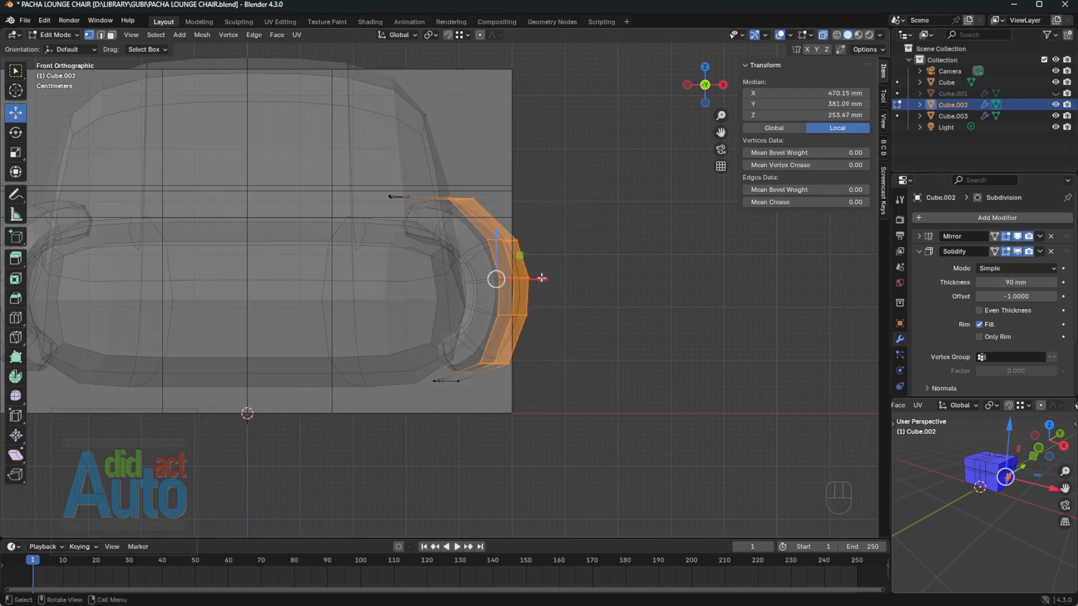
left_click_drag(538, 278, 531, 279)
- Check the reshaped armrest against the bounding cube with X-ray toggled, return to Object Mode and hide the cube
middle_click_drag(542, 281, 497, 315)
key("Tab")
key("alt+z")
key("alt+z")
key("alt+z")
key("Tab")
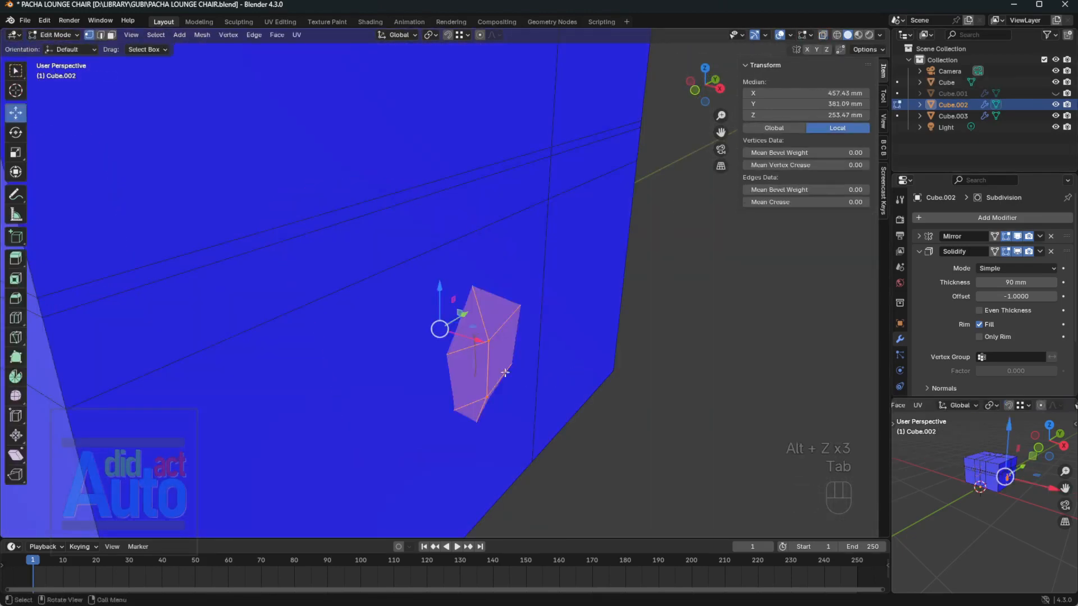
key("Tab")
left_click(665, 391)
scroll(665, 391, "down", 3)
left_click(1055, 82)
- Set the armrest's Solidify thickness to 110 mm and compare the chair with the reference photo
mouse_move(556, 263)
middle_mouse_down()
mouse_move(613, 255)
mouse_move(557, 266)
middle_mouse_up()
left_click(557, 266)
left_click_drag(1016, 282, 1027, 283)
key("alt+Tab")
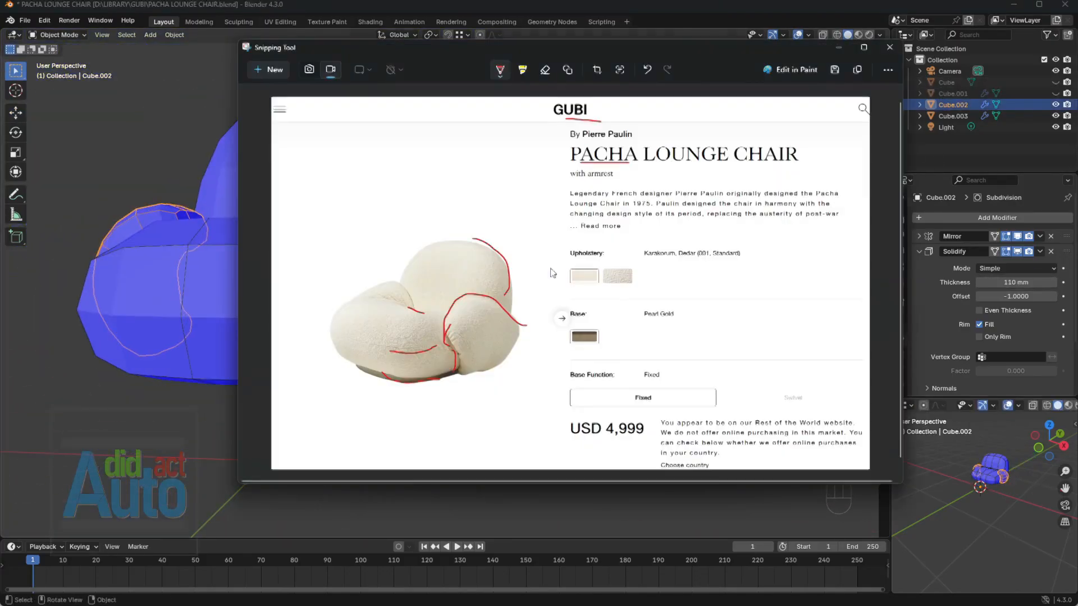
key("alt+Tab")
- Duplicate the seat-and-back shell in place and hide the original
middle_click_drag(505, 257, 425, 303)
left_click(416, 296)
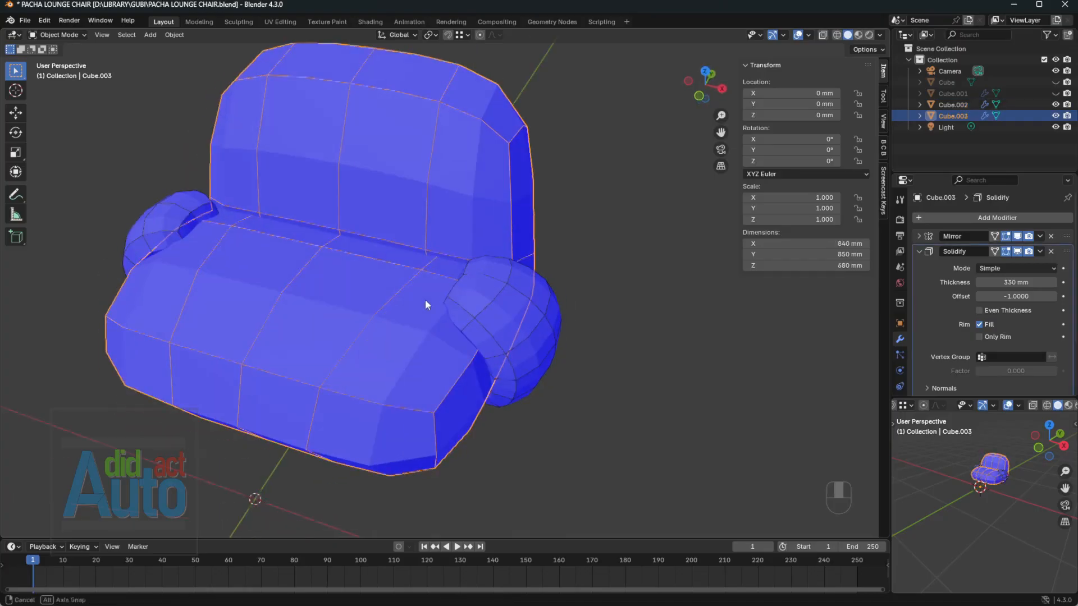
key("shift+d")
key("Escape")
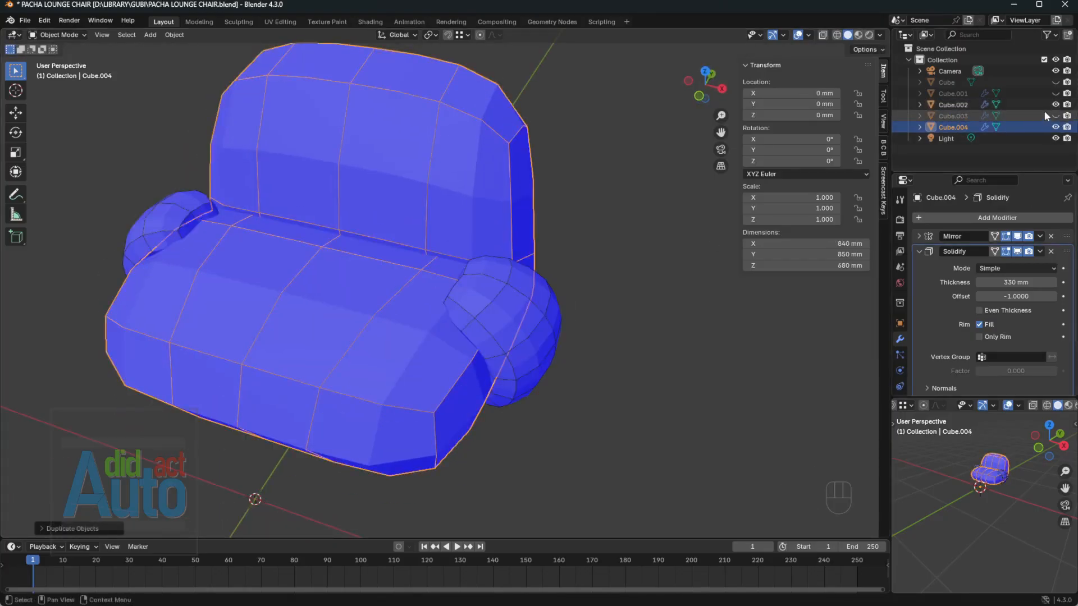
- Apply the duplicated shell's Solidify modifier and enter Edit Mode on its mesh
left_click(919, 251)
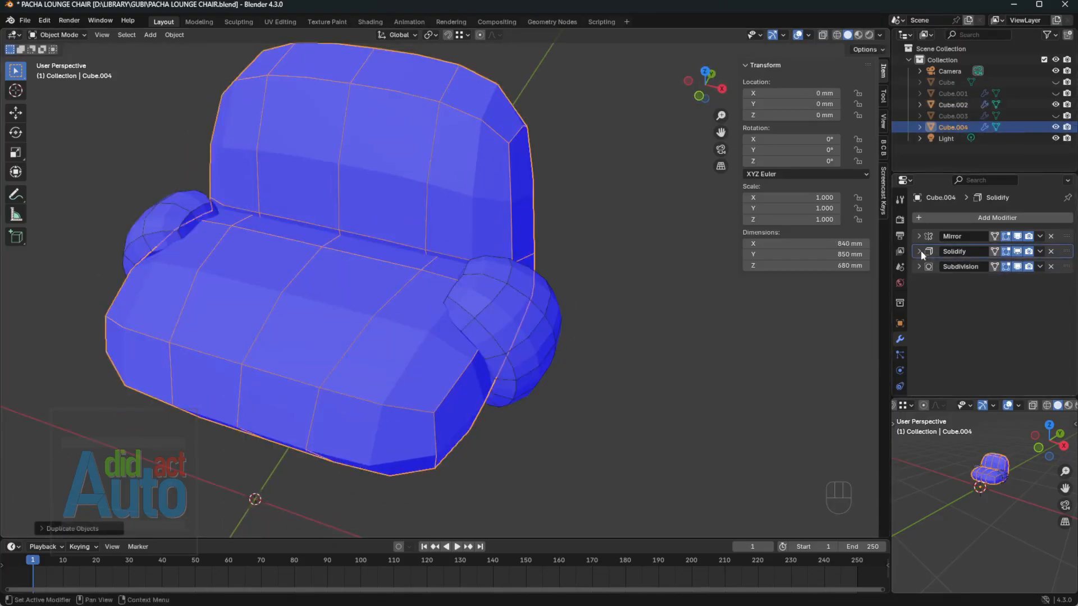
left_click(1040, 251)
left_click(977, 264)
key("Tab")
middle_click_drag(388, 265, 427, 259)
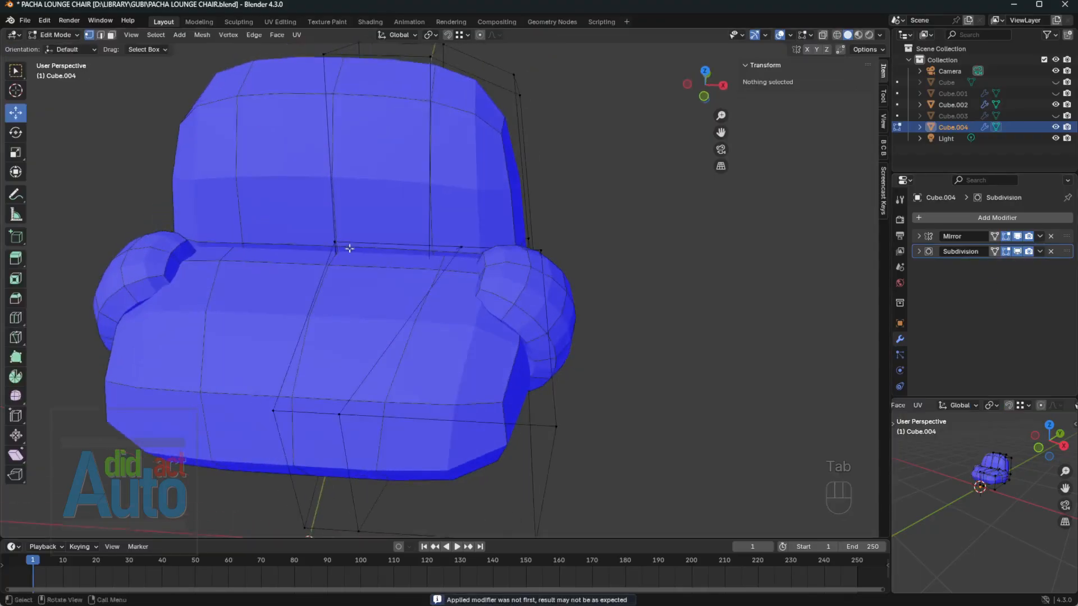
- Try moving the centre vertex of the seat-back crease down along Z, and undo the move
left_click(337, 242)
left_click_drag(336, 216, 341, 246)
key("ctrl+z")
middle_click_drag(348, 250, 528, 313)
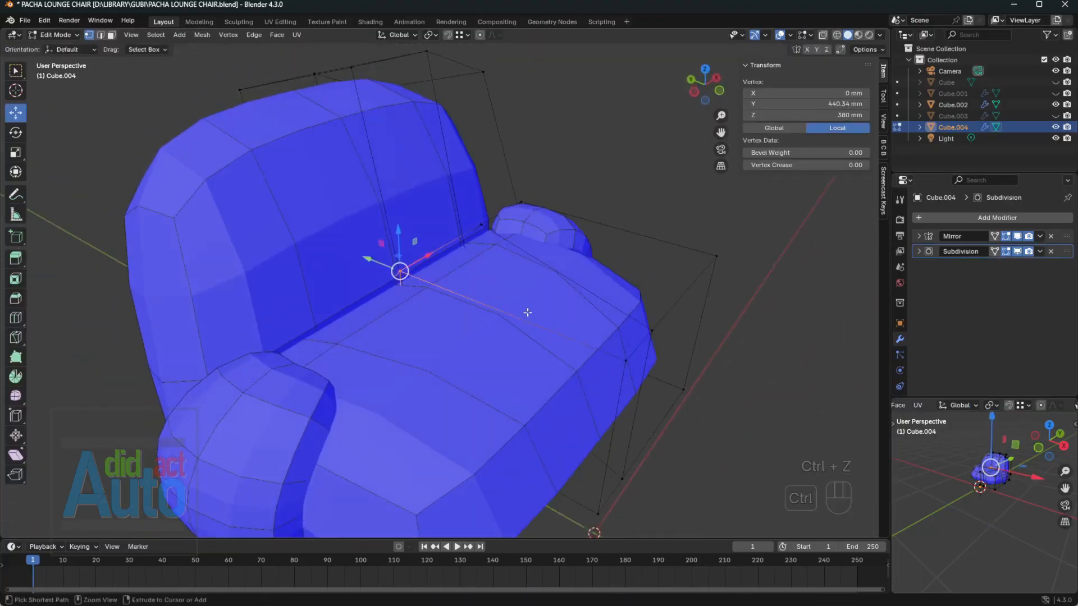
- Try merging the overlapping vertices at the centre of the shell's seat-back crease
key("ctrl+r")
left_click(527, 313)
key("Escape")
left_click(399, 272)
key("alt+z")
middle_click_drag(405, 269, 337, 281)
scroll(325, 280, "up", 3)
left_click_drag(305, 278, 373, 323)
key("m")
left_click(370, 290)
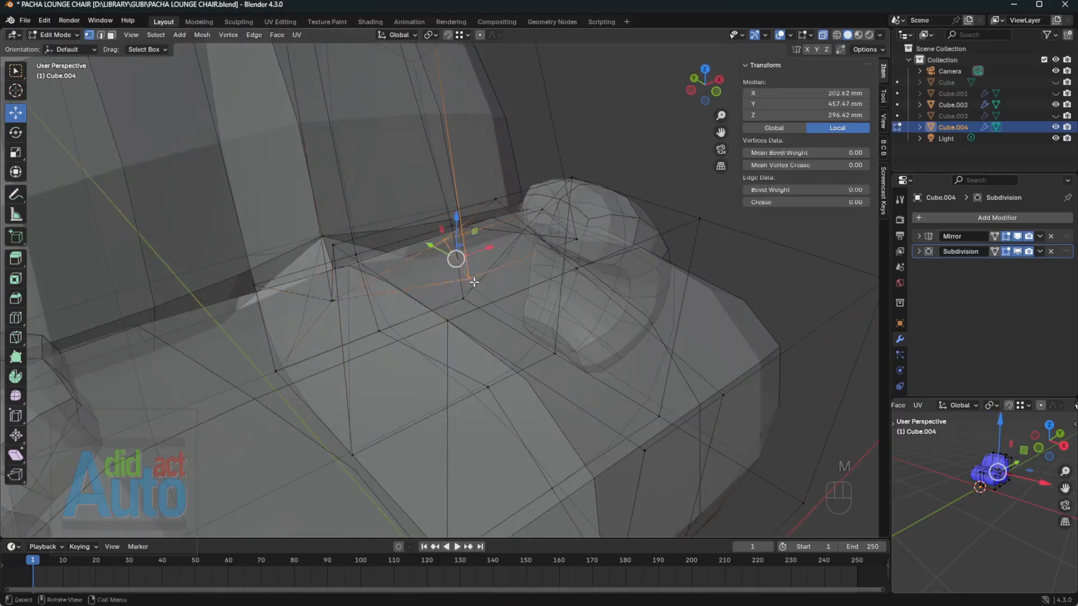
- Try merging further vertices along the seat-back crease, and undo the merge attempts
middle_click_drag(370, 290, 411, 290)
middle_click_drag(466, 302, 317, 260)
scroll(318, 260, "up", 2)
left_click(395, 278, "shift")
middle_click_drag(396, 278, 537, 286)
key("m")
left_click(481, 337)
key("alt+z")
scroll(537, 287, "down", 2)
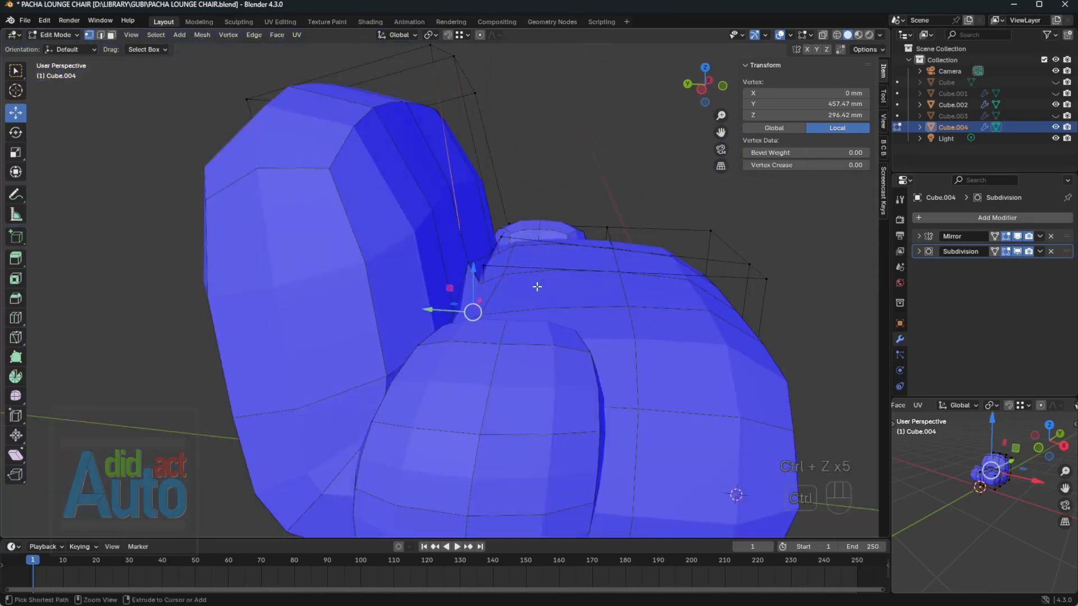
key("ctrl+z")
- Inspect the crease in side view and turn off the Mirror modifier's viewport display on the shell
key("alt+z")
left_click(466, 250)
middle_click_drag(466, 250, 460, 250, "alt")
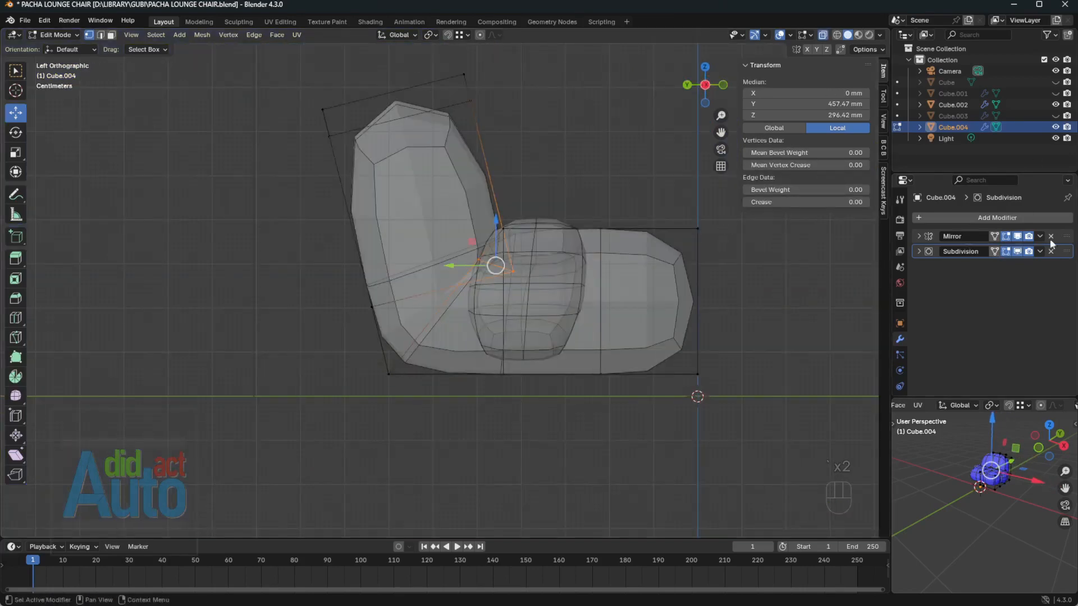
left_click(1017, 236)
- Select the shell's internal faces on the centre plane in face mode and delete them
key("alt+z")
middle_click_drag(555, 275, 462, 204)
scroll(568, 276, "down", 4)
key("3")
scroll(444, 147, "down", 2)
left_click_drag(447, 316, 447, 316)
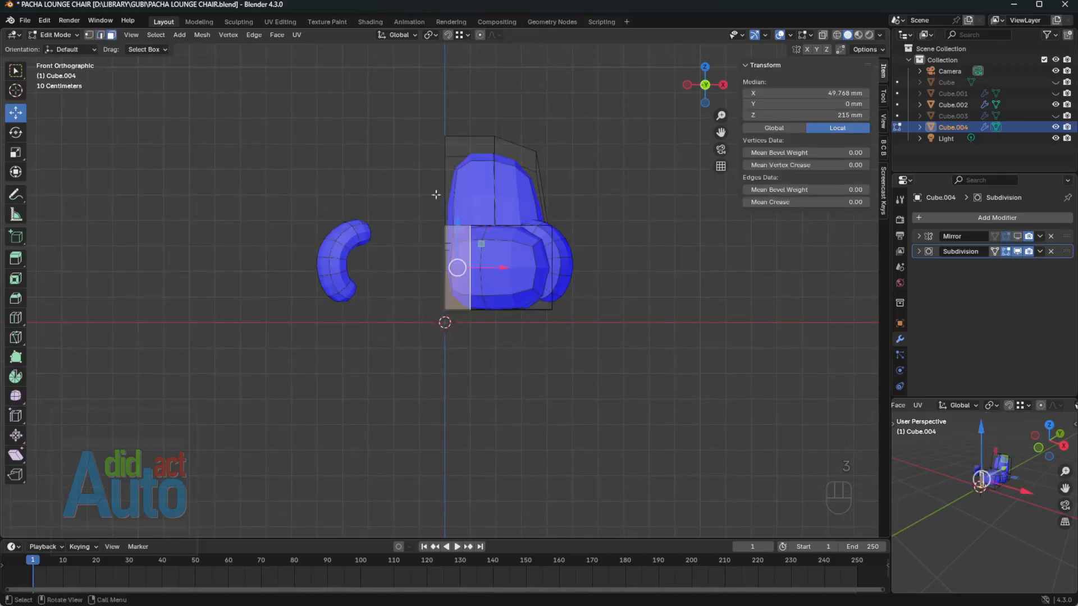
middle_click_drag(436, 195, 458, 151)
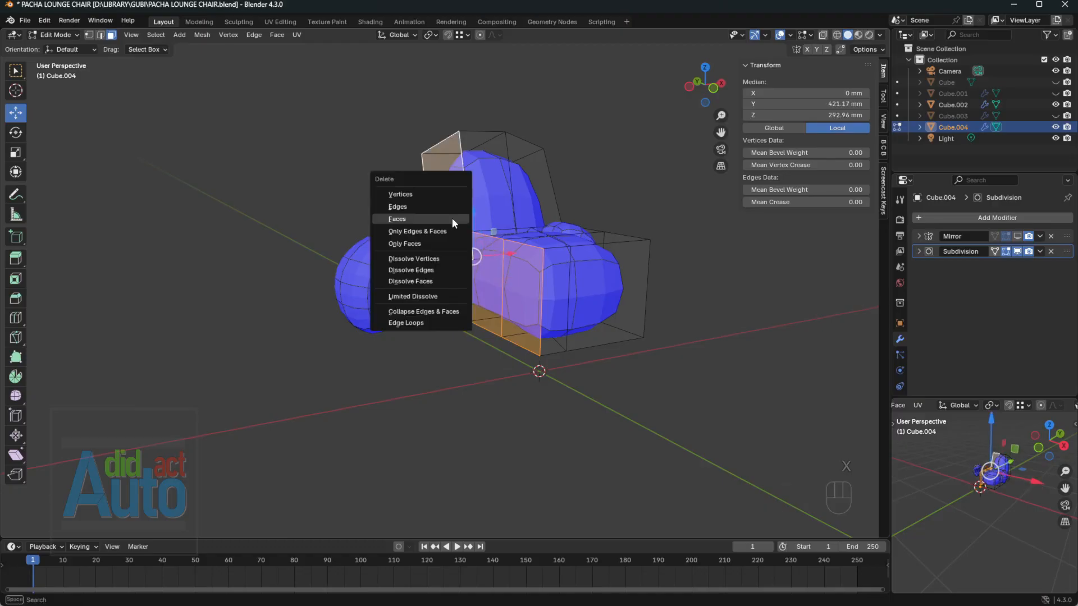
left_click(452, 219)
- Hide the armrest cushions and resume mesh editing on the open half shell in left side view
key("grave")
left_click(477, 256)
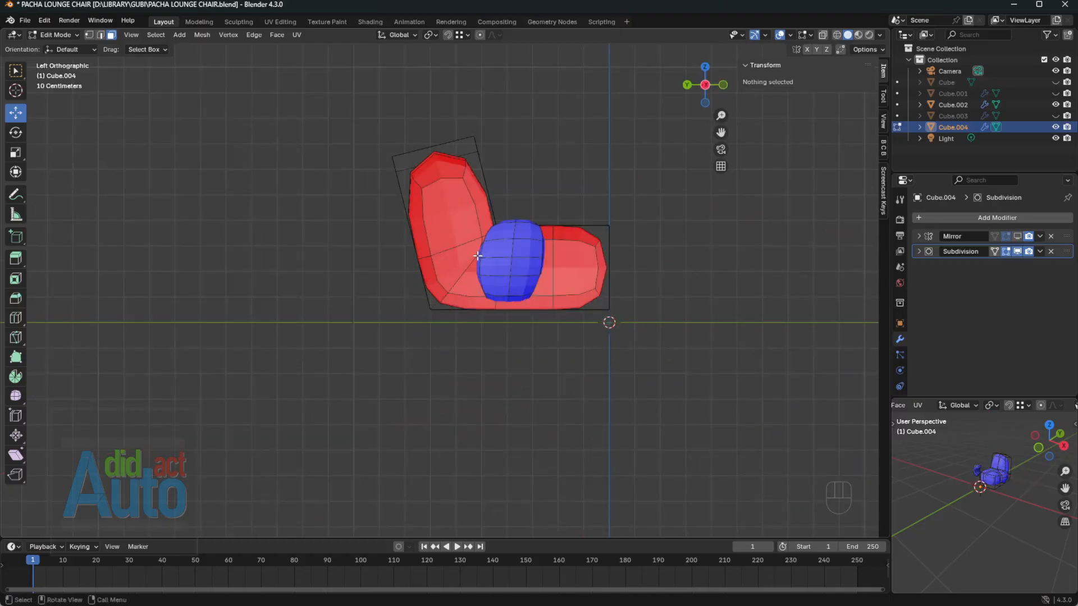
left_click(1056, 105)
scroll(471, 277, "up", 8)
key("Tab")
key("Tab")
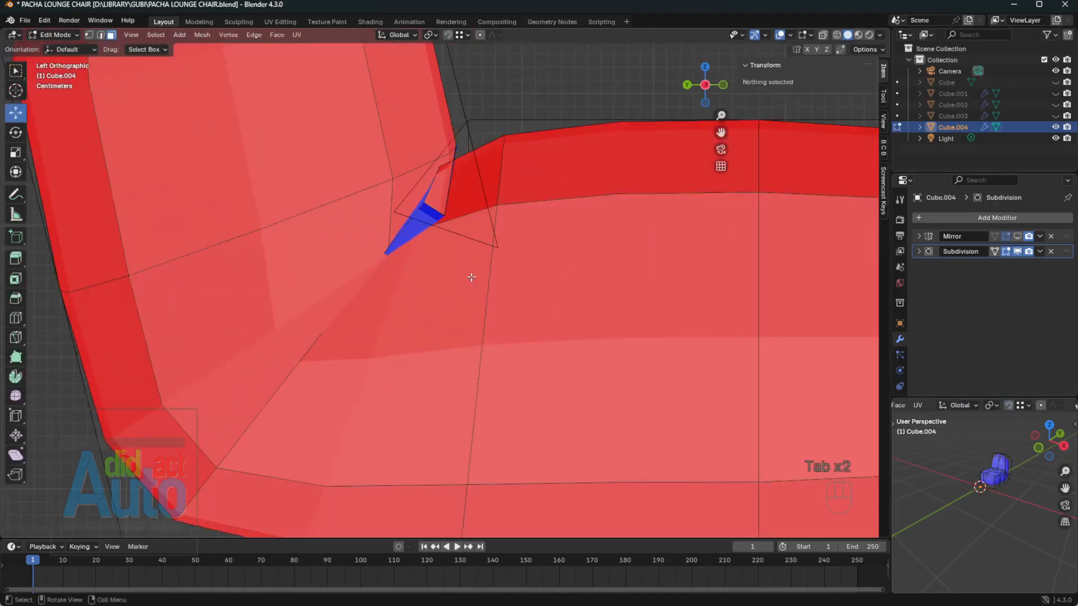
- Move the seat's rear top vertices to Y 424.89 mm, Z 363.07 mm and reposition the crease vertices in side view
left_click_drag(492, 230, 501, 250)
key("alt+z")
key("g")
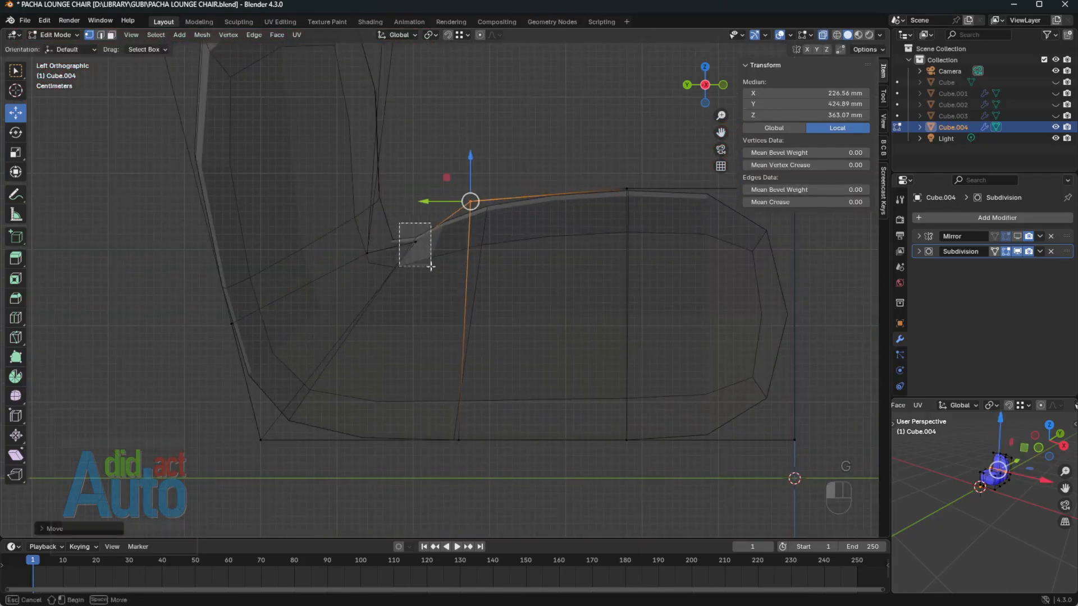
left_click_drag(431, 266, 431, 267)
key("g")
left_click(453, 227)
- Shift the seat-top vertices of the lengthwise middle edge loop toward the centre line along X
middle_click_drag(460, 235, 407, 337)
key("alt+z")
left_click(591, 283)
left_click_drag(613, 292, 578, 286)
middle_click_drag(579, 286, 618, 275)
left_click(597, 315)
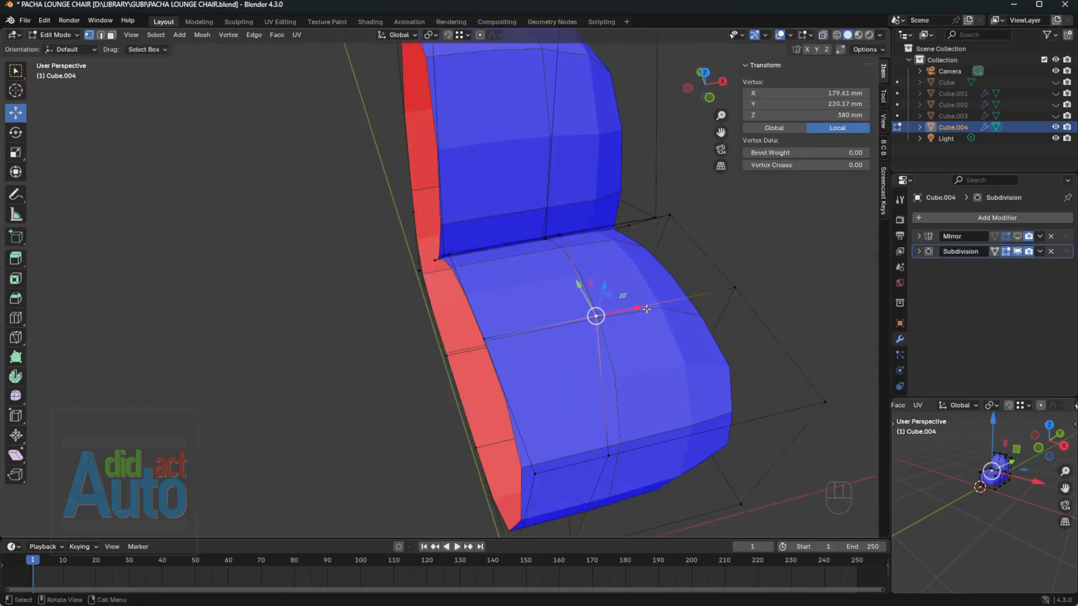
left_click_drag(637, 309, 622, 311)
- Try lowering the centre vertex at the rear of the seat along Z, and undo the move
middle_click_drag(622, 312, 713, 247)
scroll(474, 206, "up", 3)
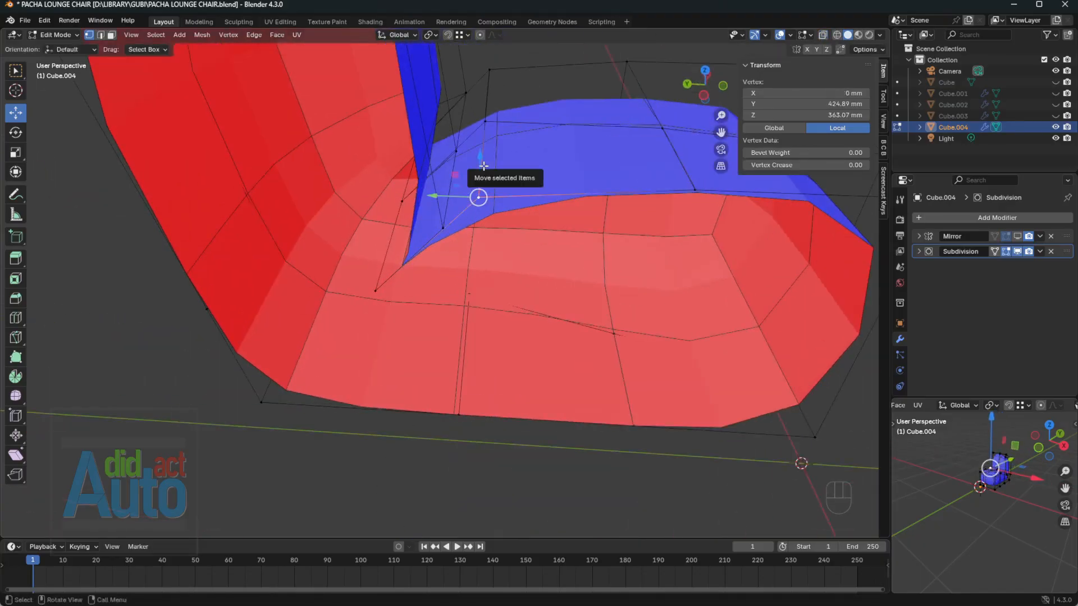
left_click_drag(482, 160, 483, 211)
key("ctrl+z")
- Add a loop cut across the seat and lower the rear centre vertices, the new one by about 31 mm
middle_click_drag(494, 209, 557, 220)
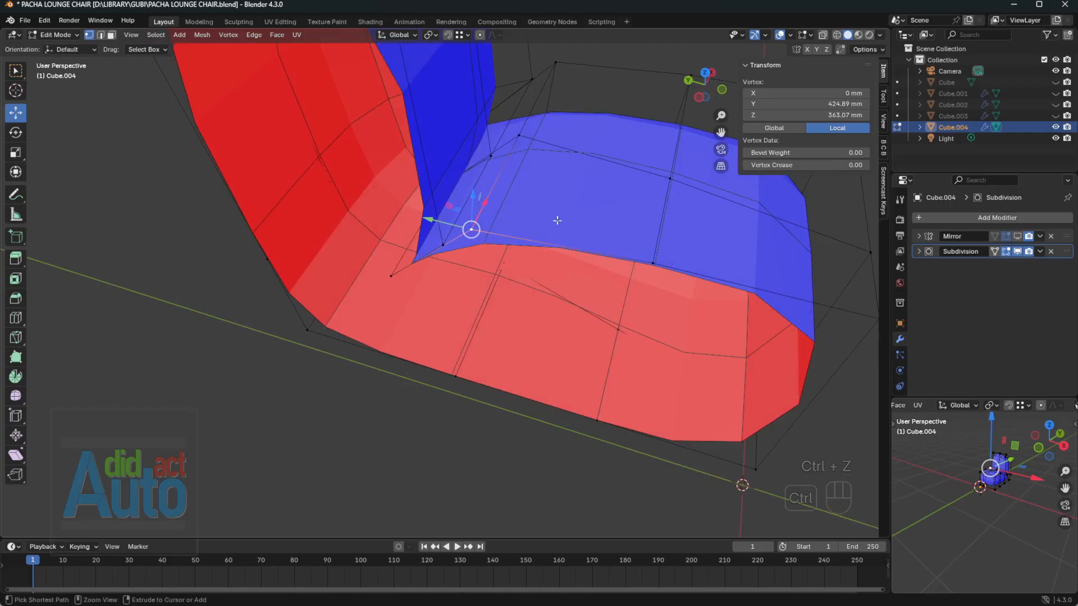
left_click(580, 158)
key("Escape")
left_click_drag(476, 241, 476, 242)
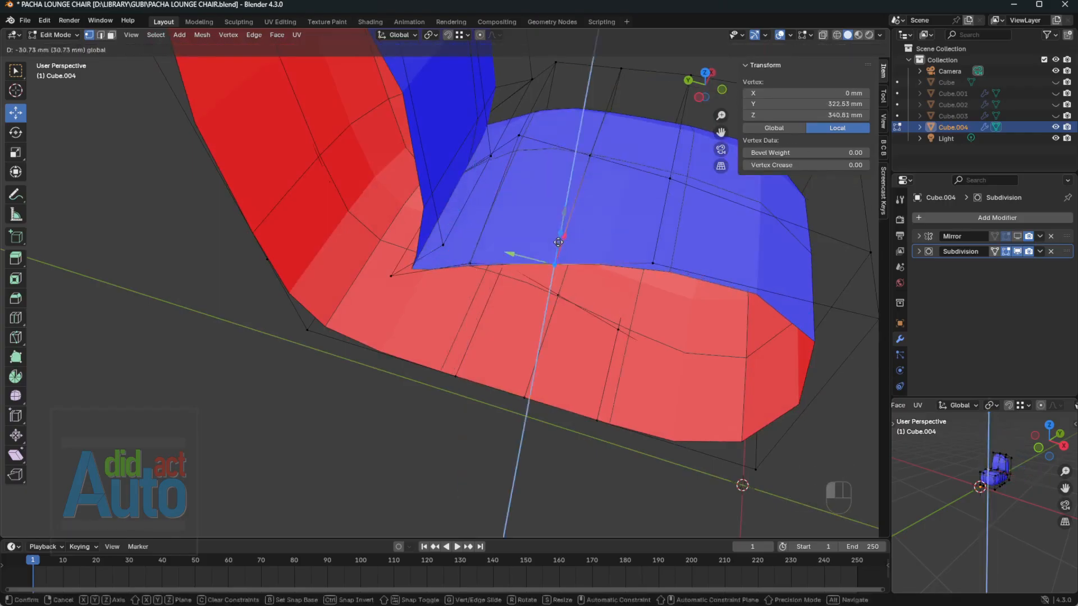
left_click_drag(558, 242, 558, 243)
- Move the centre vertex of the crease about 20 mm rearward along Y
middle_click_drag(556, 241, 540, 225)
left_click(443, 235)
left_click_drag(413, 232, 410, 231)
middle_click_drag(527, 236, 466, 252)
key("ctrl+z")
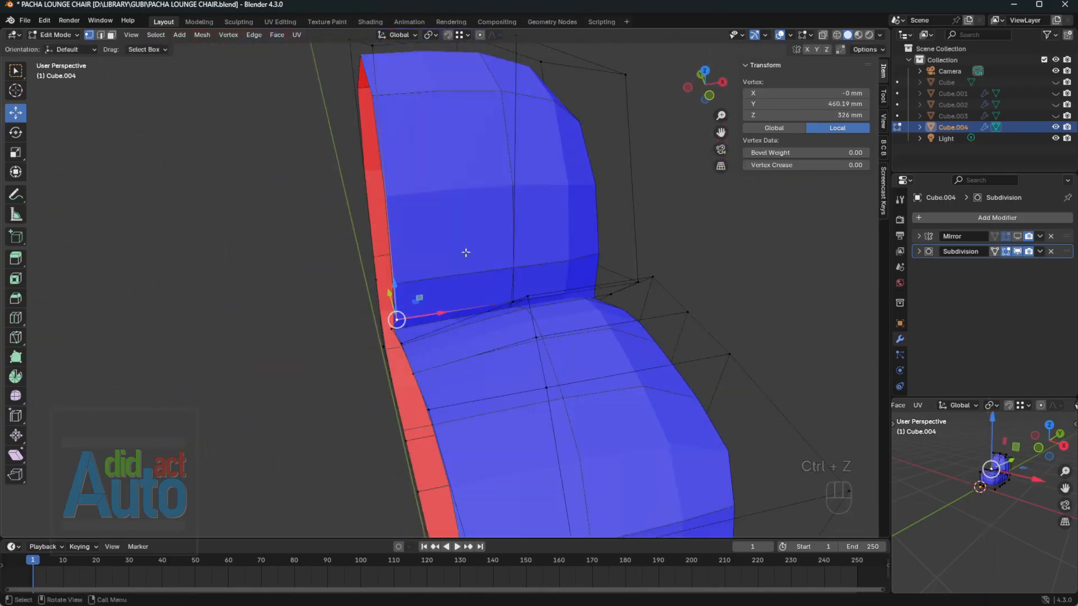
key("Escape")
middle_click_drag(475, 310, 418, 343)
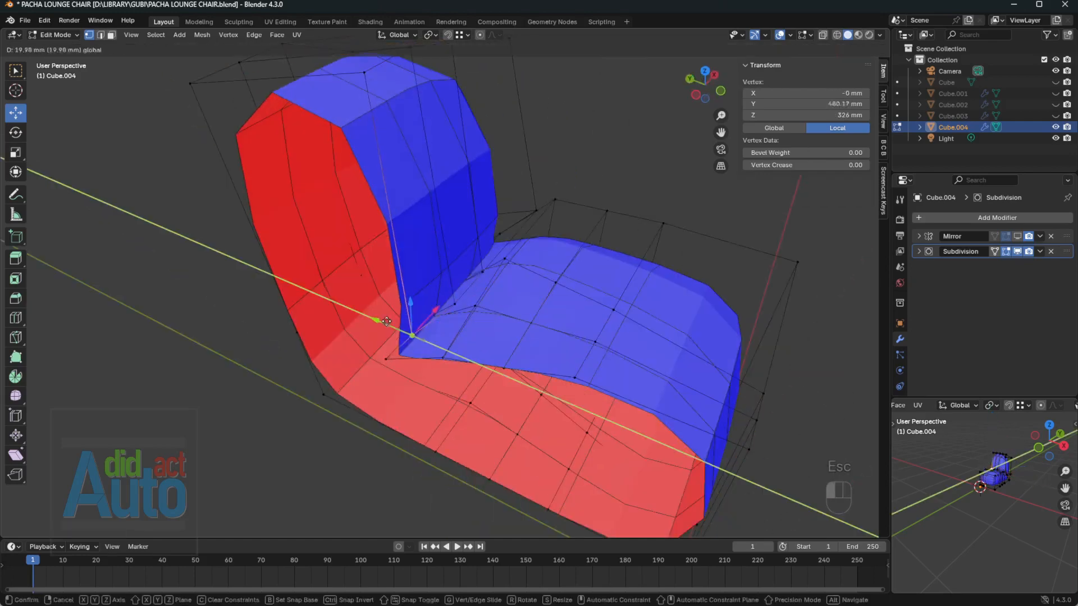
left_click_drag(386, 321, 386, 321)
- Add a loop cut across the backrest and a lengthwise one beside the shell's centre line
key("ctrl+r")
left_click(395, 217)
key("Escape")
scroll(401, 283, "down", 2)
mouse_move(403, 287)
middle_mouse_down()
mouse_move(418, 276)
mouse_move(416, 293)
mouse_move(394, 303)
middle_mouse_up()
left_click(446, 292)
scroll(393, 304, "up", 3)
- Adjust the backrest's centre vertex along Y and move the lower centre face about 7 mm rearward
left_click(387, 310)
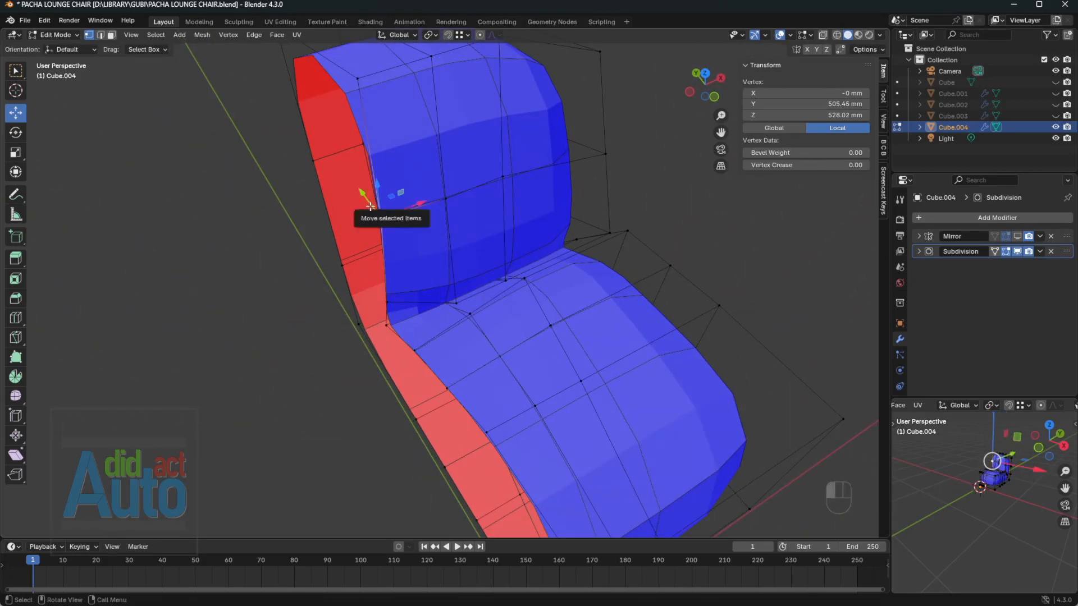
left_click_drag(370, 206, 375, 212)
middle_click_drag(436, 292, 472, 274)
left_click(456, 305)
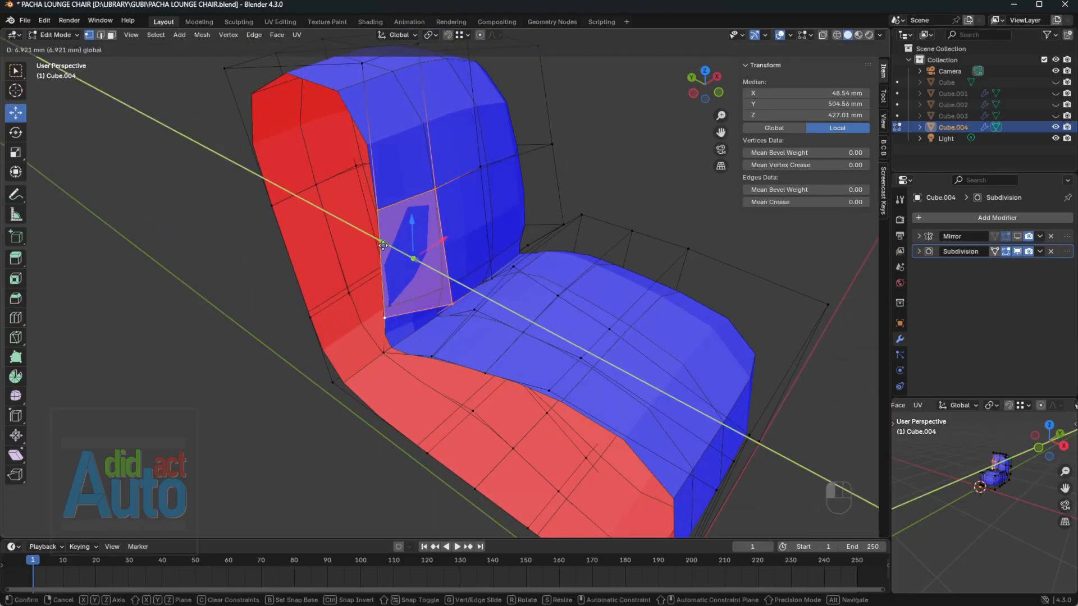
left_click(383, 245)
- Move the inner crease edge beside the centre line along Y and restore the Mirror modifier's display in Object Mode
middle_click_drag(383, 245, 419, 375)
key("2")
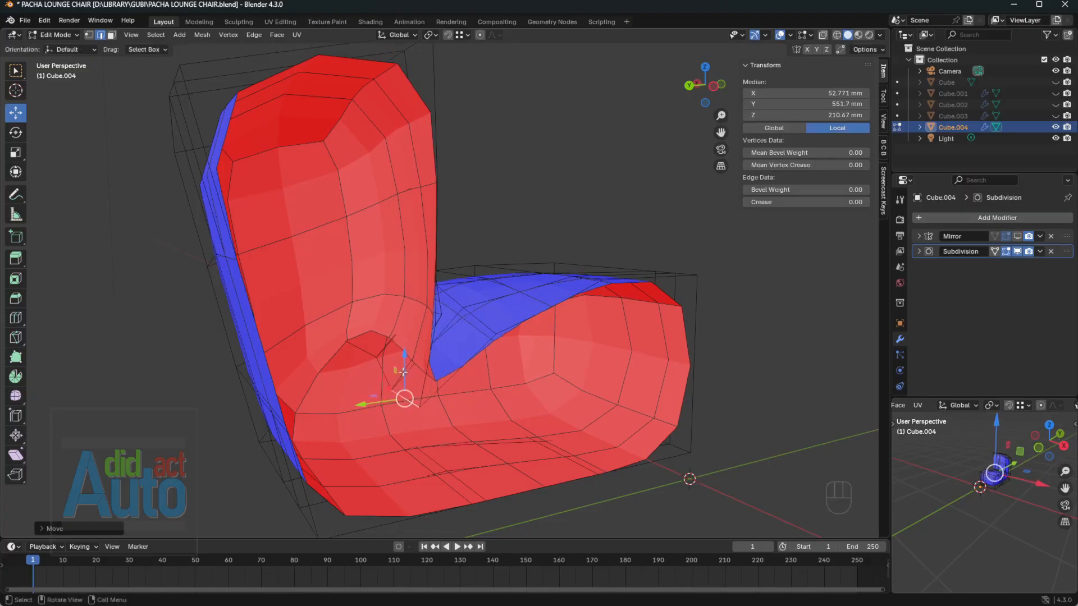
left_click_drag(373, 412, 372, 413)
middle_click_drag(502, 311, 480, 331)
left_click(432, 324)
key("Tab")
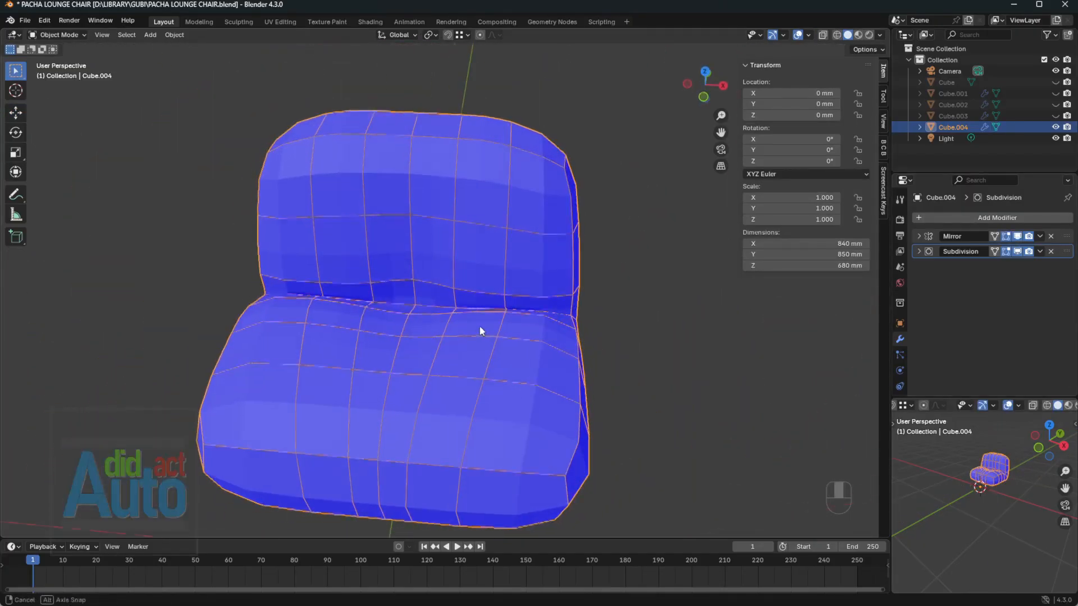
- Select the outer side vertices around the seat-back junction through the mesh and move them inward along X
key("Tab")
middle_click_drag(549, 296, 592, 365)
key("1")
scroll(578, 343, "up", 3)
middle_click_drag(469, 337, 496, 309)
left_click_drag(486, 314, 544, 393)
middle_click_drag(539, 373, 422, 375)
left_click_drag(363, 335, 547, 409, "shift")
middle_click_drag(549, 384, 641, 403)
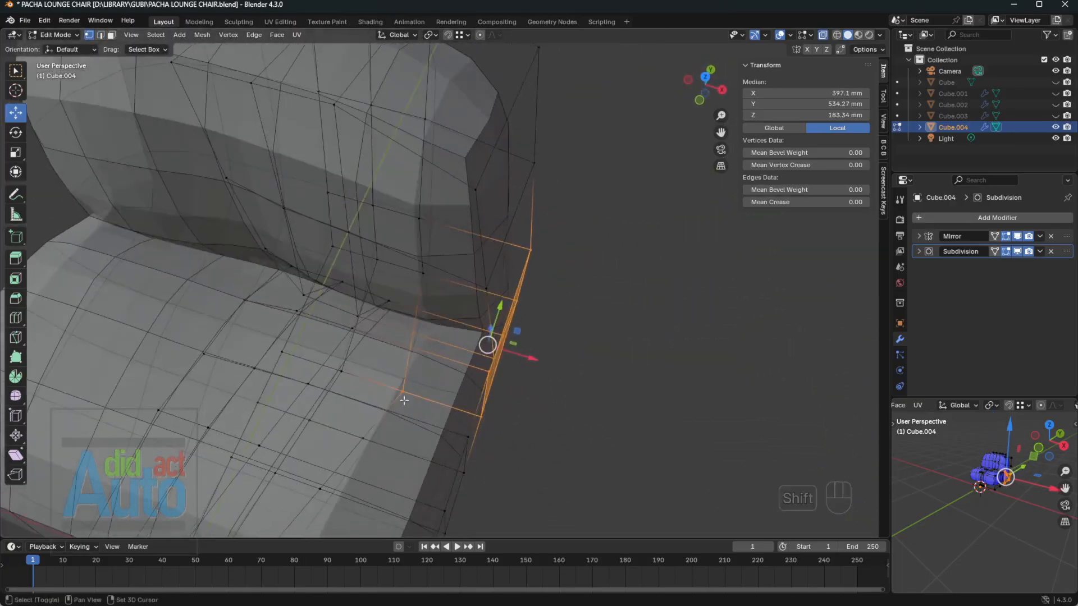
left_click(403, 400, "shift")
left_click_drag(546, 349, 532, 346)
- Pull the side vertices at the end of the crease further inward to about X 322 mm
middle_click_drag(524, 347, 542, 299)
middle_click_drag(528, 340, 419, 369)
middle_click_drag(408, 329, 573, 345)
scroll(564, 339, "up", 2)
left_click_drag(543, 327, 532, 324)
mouse_move(532, 324)
middle_mouse_down()
mouse_move(495, 318)
mouse_move(522, 323)
middle_mouse_up()
left_click_drag(472, 298, 548, 341)
left_click_drag(539, 328, 513, 320)
middle_click_drag(518, 334, 500, 349)
left_click_drag(521, 341, 508, 335)
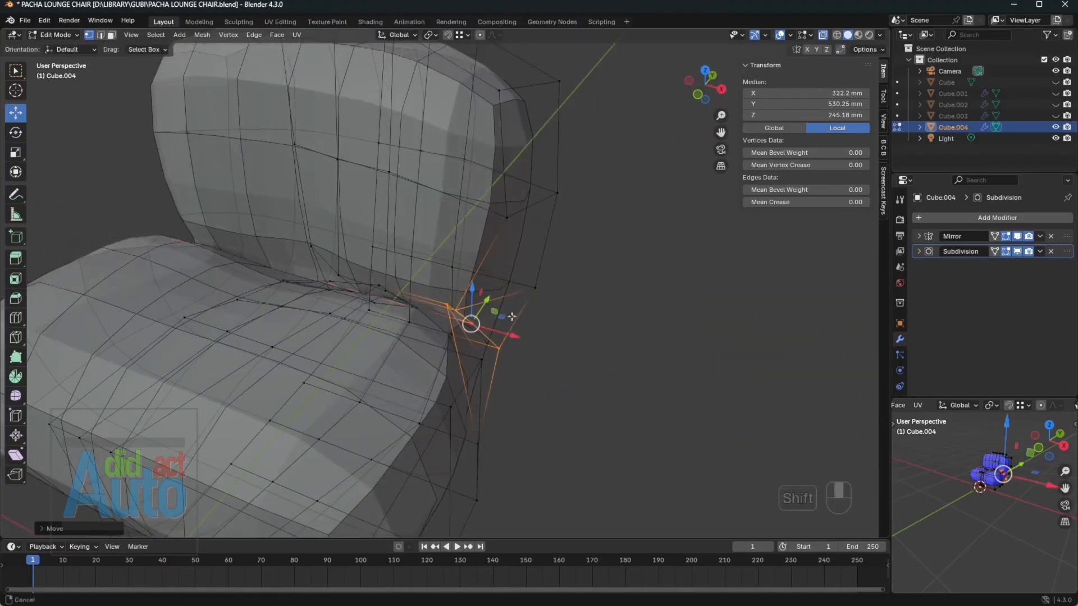
- Move the outer vertex at the shell's lower rear inward to about X 353 mm and check the shape from behind
middle_click_drag(510, 316, 482, 367, "shift")
middle_click_drag(472, 357, 499, 334)
left_click_drag(514, 363, 500, 363)
middle_click_drag(500, 363, 269, 378)
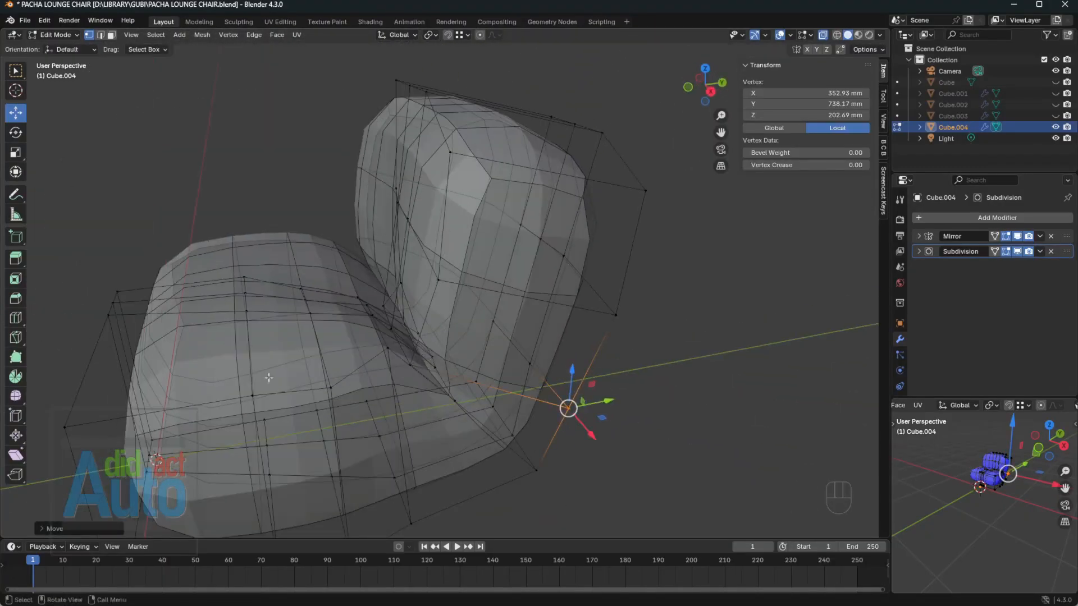
middle_click_drag(87, 441, 413, 347)
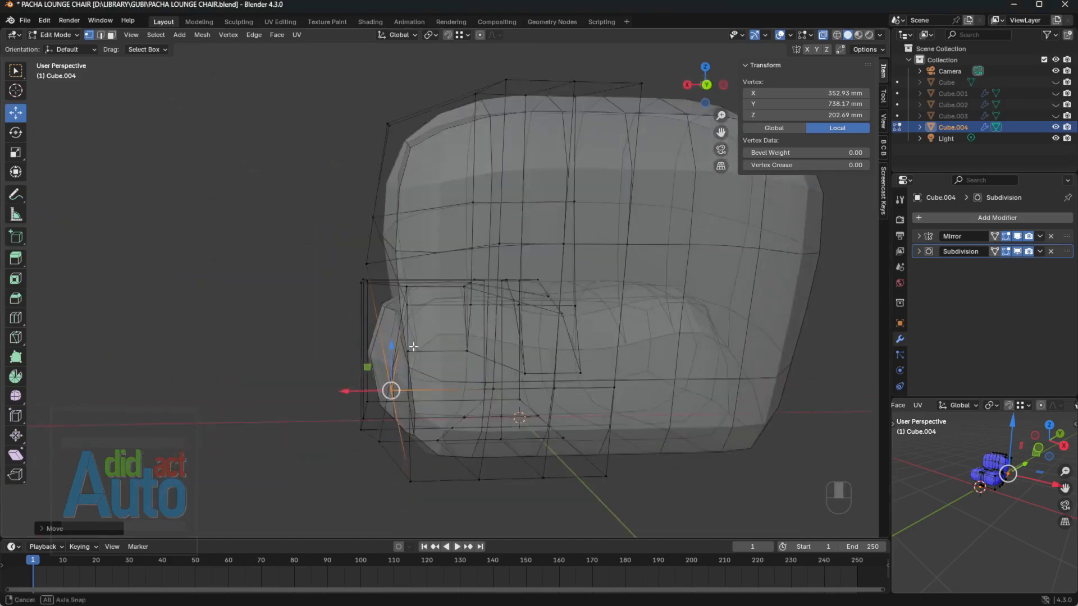
key("alt+z")
middle_click_drag(359, 394, 394, 395)
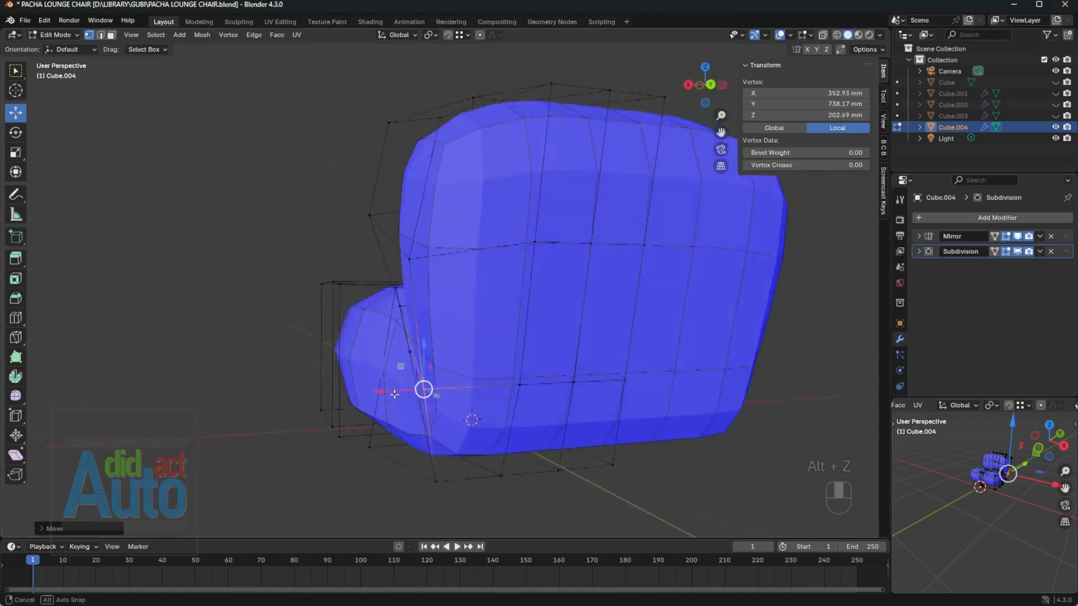
- Show the bounding box in back view to compare the shell's outline against it, and hide it again
left_click(1055, 82)
left_click(603, 219)
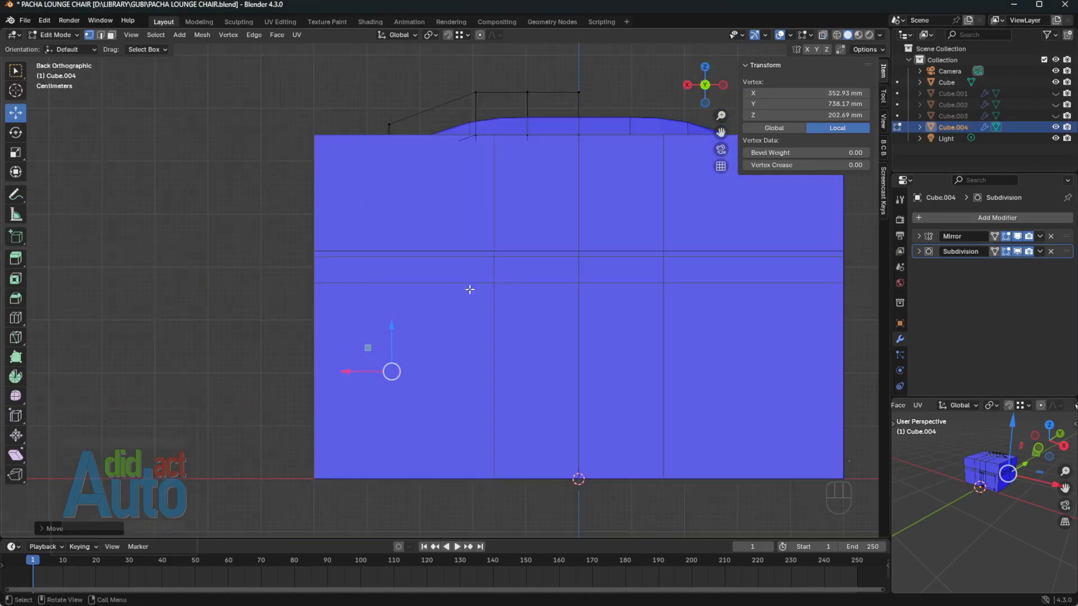
key("alt+z")
left_click(1056, 82)
key("alt+z")
- Adjust the outer vertex at the end of the crease by moving it outward along X
middle_click_drag(449, 359, 496, 306)
left_click_drag(460, 413, 449, 420)
middle_click_drag(449, 420, 590, 365)
left_click(441, 303)
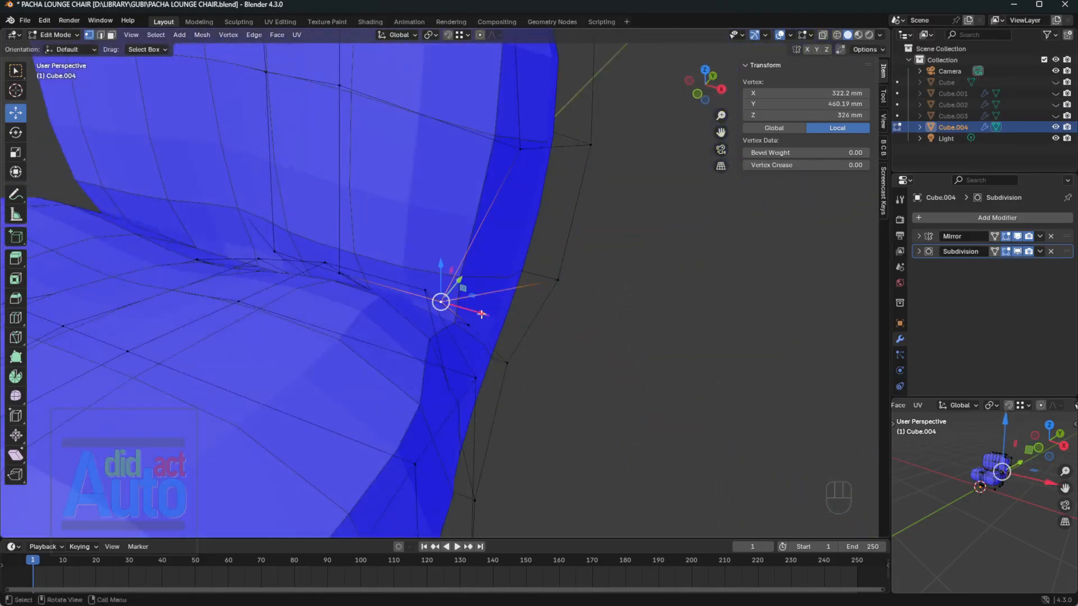
left_click_drag(481, 315, 525, 320)
middle_click_drag(525, 320, 530, 289)
- Align the selected side vertices by scaling them to 0 along X
key("s")
key("x")
key("0")
key("Return")
- Move the backrest's upper outer corner vertices inward to about X 344 mm
scroll(555, 303, "down", 3)
left_click_drag(507, 190, 564, 288)
left_click_drag(566, 236, 534, 236)
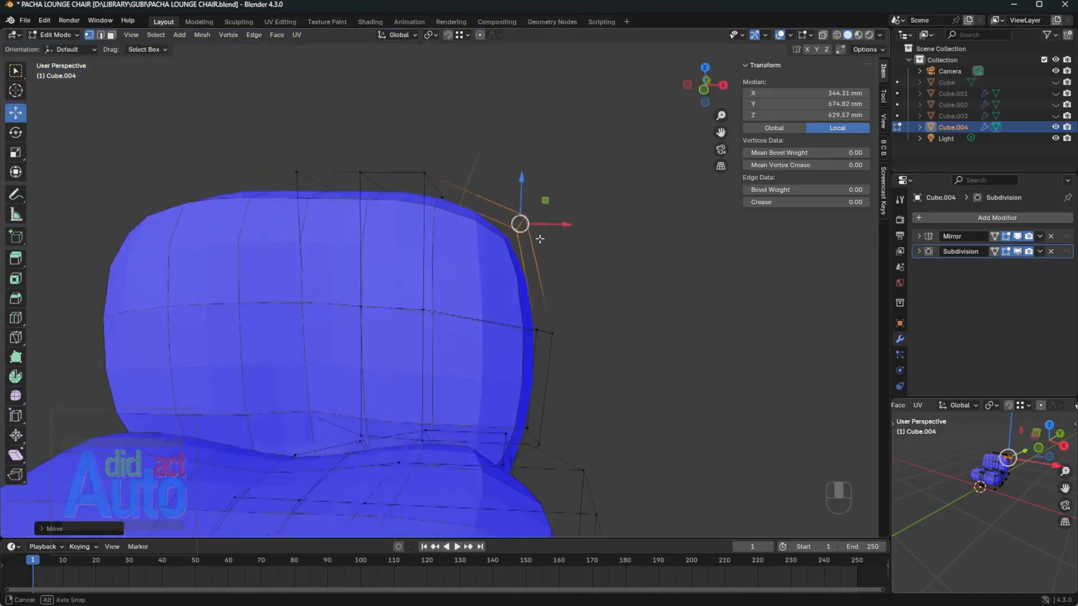
- Lower the backrest's top vertices column by column along Z in front view to round off its upper edge
key("grave")
left_click(457, 202)
key("alt+z")
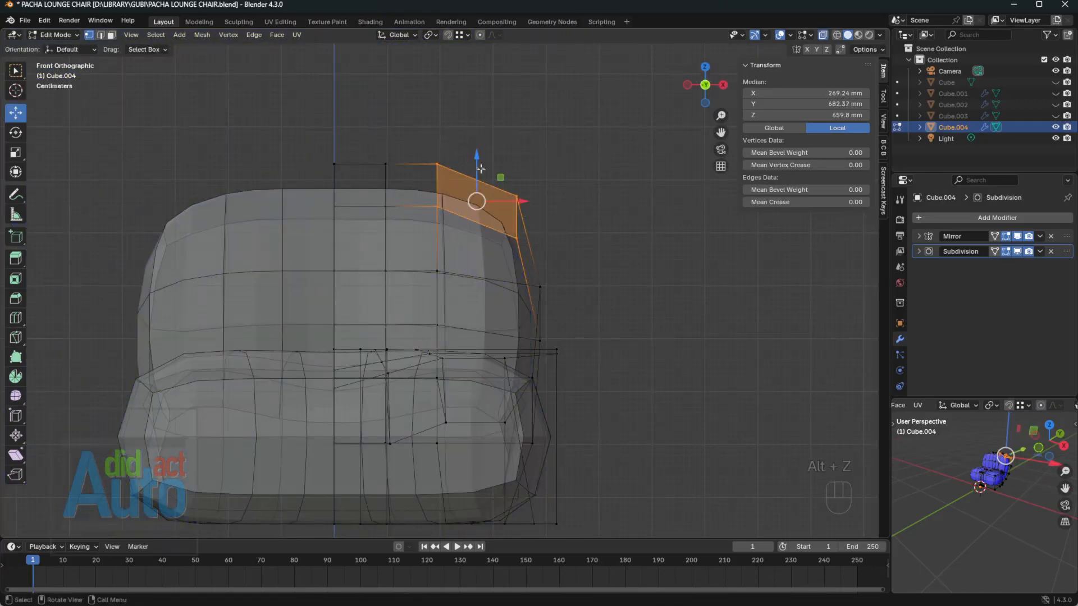
left_click_drag(481, 169, 481, 173)
left_click_drag(378, 138, 445, 172)
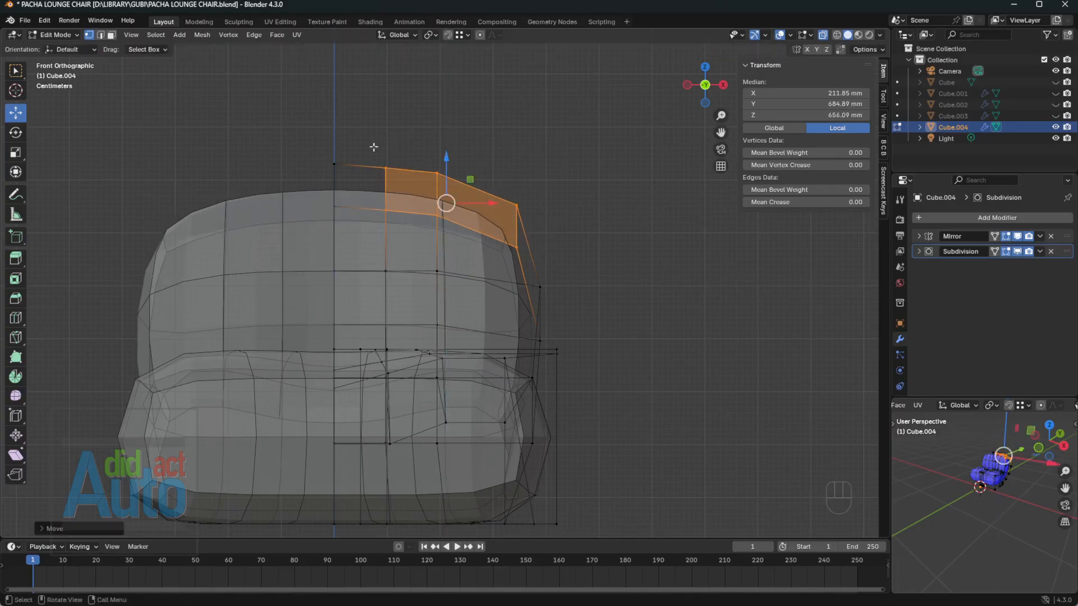
left_click_drag(386, 150, 386, 154)
- Show the bounding box and lower all the backrest's top vertices toward its upper limit, using Normal orientation in side view
left_click(1055, 82)
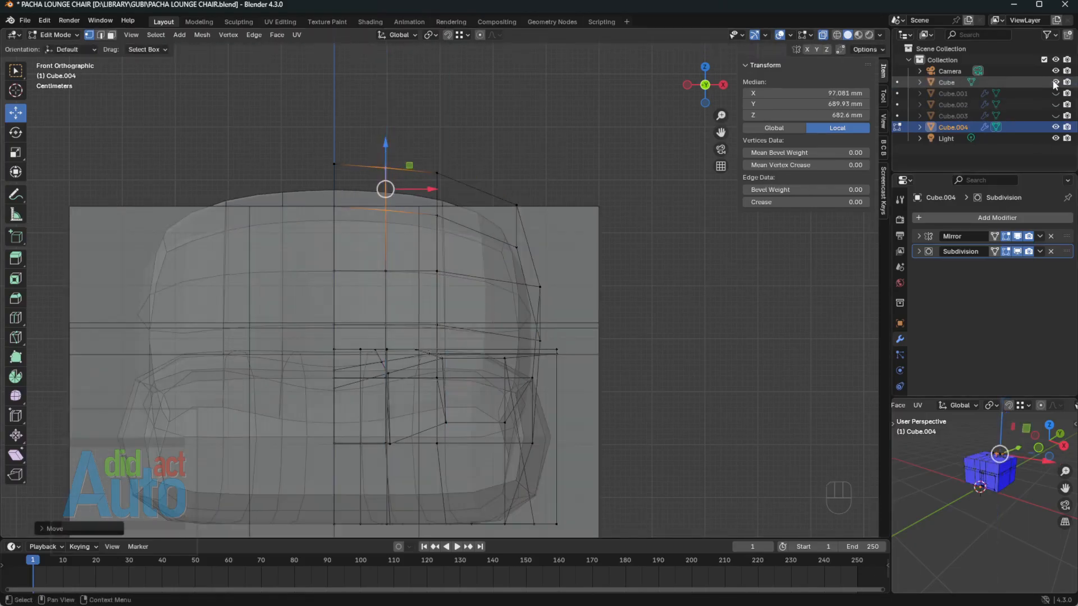
left_click(577, 219)
left_click_drag(301, 133, 584, 259)
left_click_drag(431, 166, 428, 213)
scroll(418, 195, "up", 5)
scroll(429, 216, "down", 3)
middle_click_drag(424, 221, 448, 138, "shift")
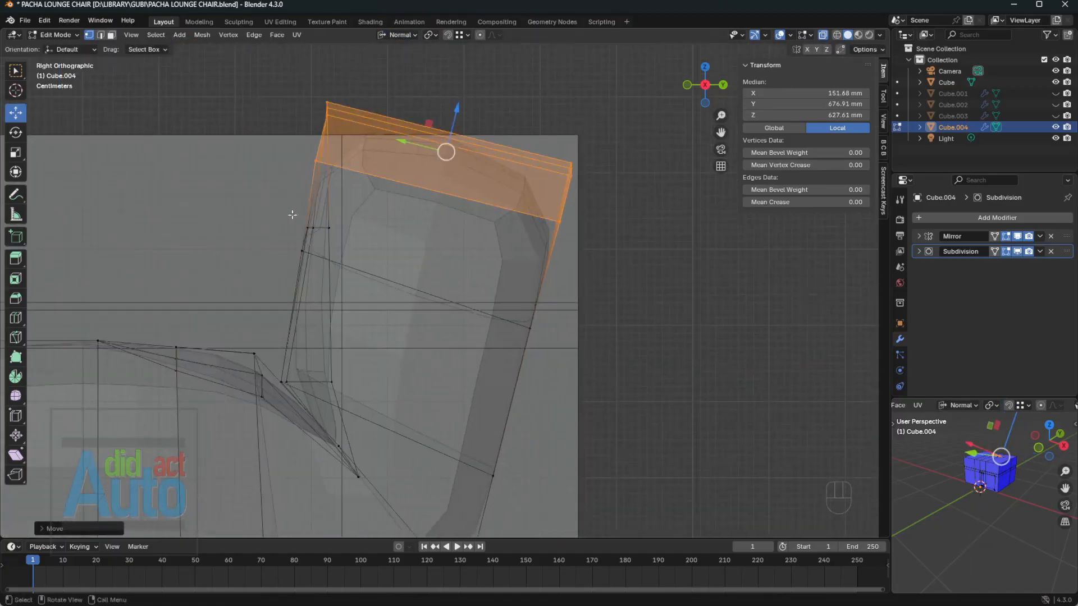
- Reposition the backrest's front mid-height vertices in side view, the centre one to about Y 514 mm, Z 487 mm
left_click_drag(291, 211, 359, 272)
left_click_drag(447, 278, 561, 354, "shift")
middle_click_drag(455, 282, 360, 255)
left_click(444, 259)
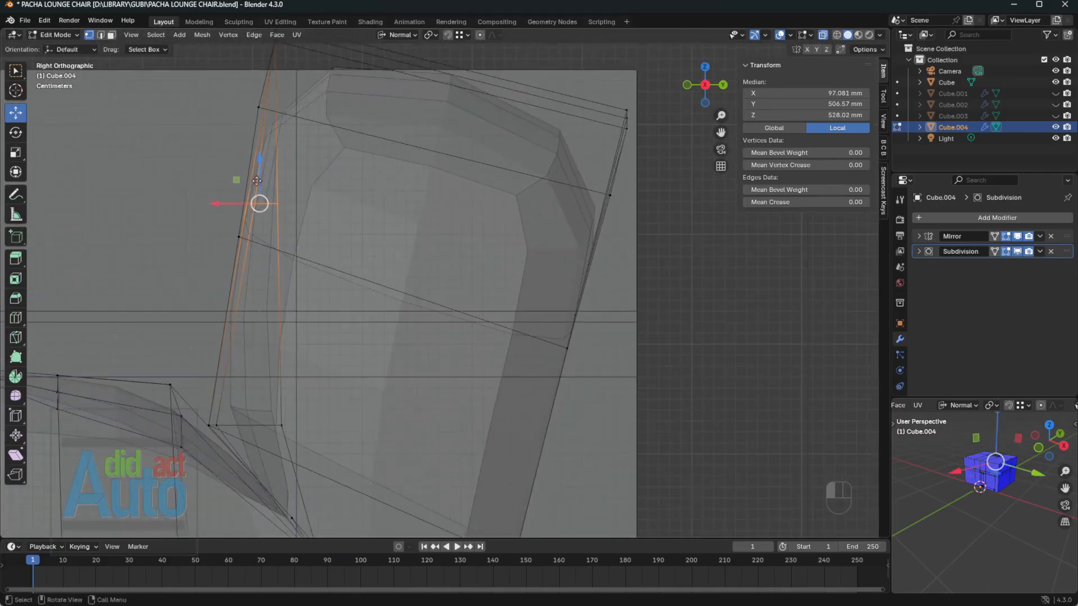
left_click_drag(256, 181, 247, 241)
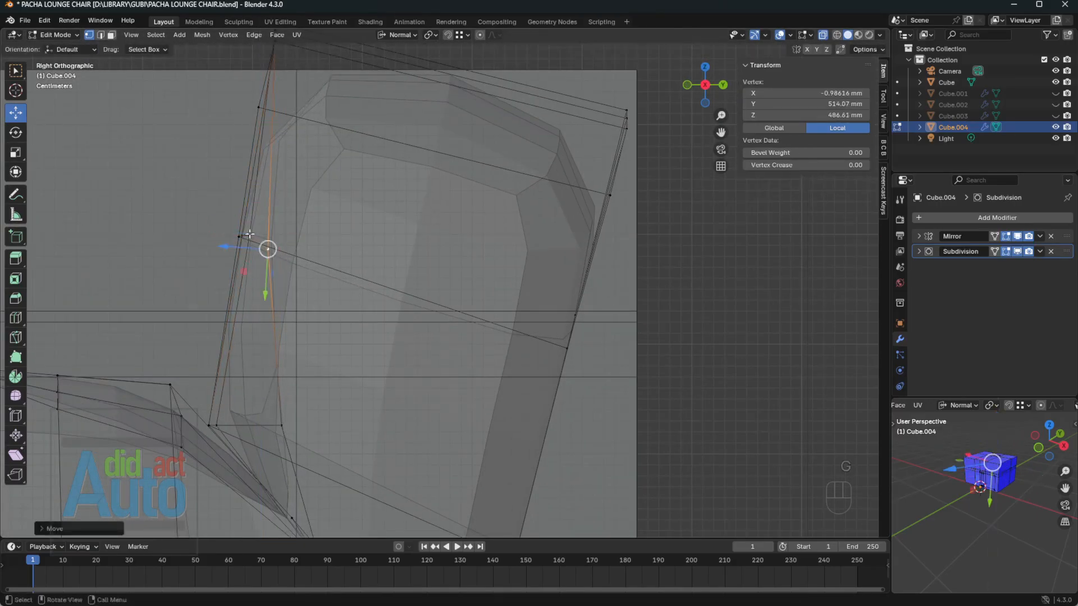
- Hide the bounding box and turn off X-ray display to inspect the front of the backrest
middle_click_drag(663, 247, 751, 260)
scroll(750, 260, "up", 1)
left_click(1054, 82)
middle_click_drag(418, 269, 427, 314)
key("alt+z")
middle_click_drag(427, 314, 487, 345, "shift")
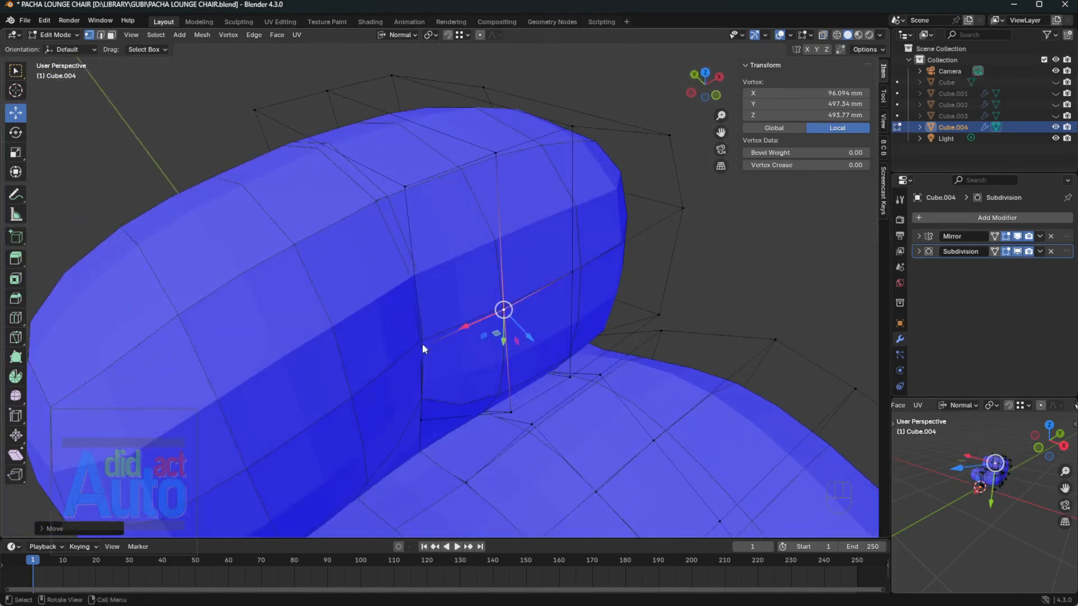
- Shift the vertices beside the centre line slightly to refine the backrest's lower front
left_click_drag(397, 322, 410, 339)
middle_click_drag(410, 338, 367, 292)
middle_click_drag(368, 292, 416, 389, "shift")
left_click(369, 335)
left_click_drag(386, 312, 383, 319)
middle_click_drag(383, 319, 438, 291)
scroll(438, 292, "down", 2)
- Flatten the shell's centre column of vertices with an X scale of 0 in front view and set its X position to 0
key("alt+z")
key("grave")
left_click_drag(401, 125, 426, 391)
key("s")
key("x")
key("0")
key("Return")
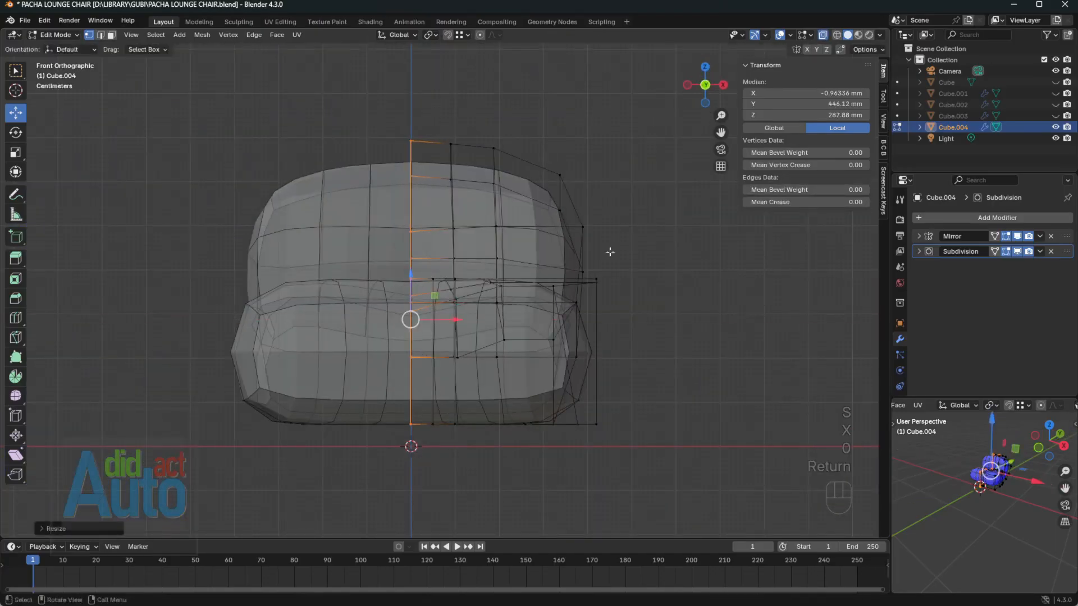
type("0")
key("Return")
- Leave Edit Mode on the shell, show the armrest object Cube.002 and select it
middle_click_drag(528, 292, 548, 301)
key("Tab")
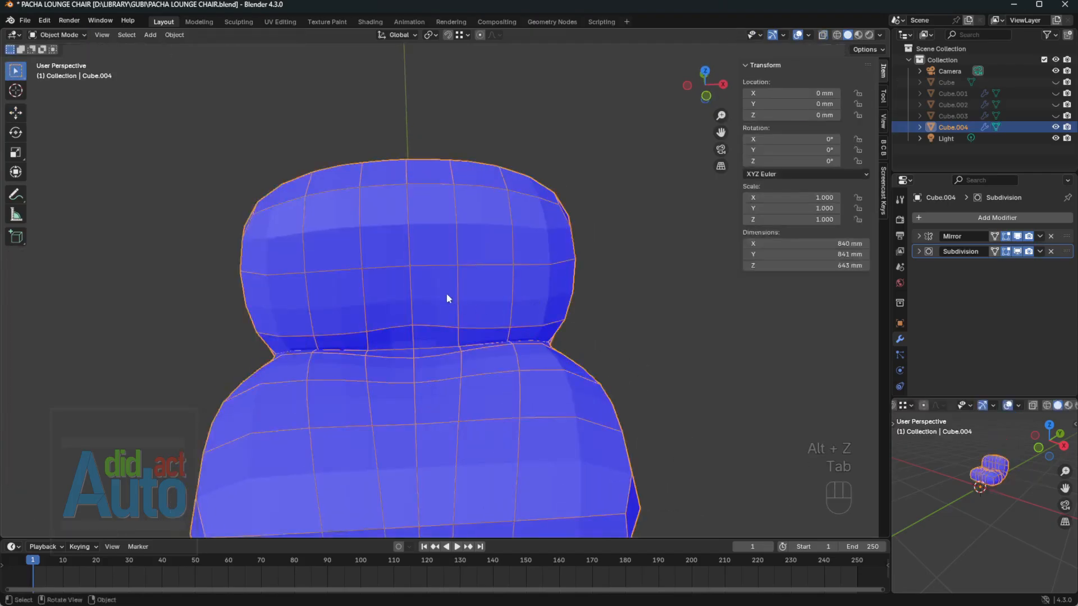
middle_click_drag(448, 296, 520, 311)
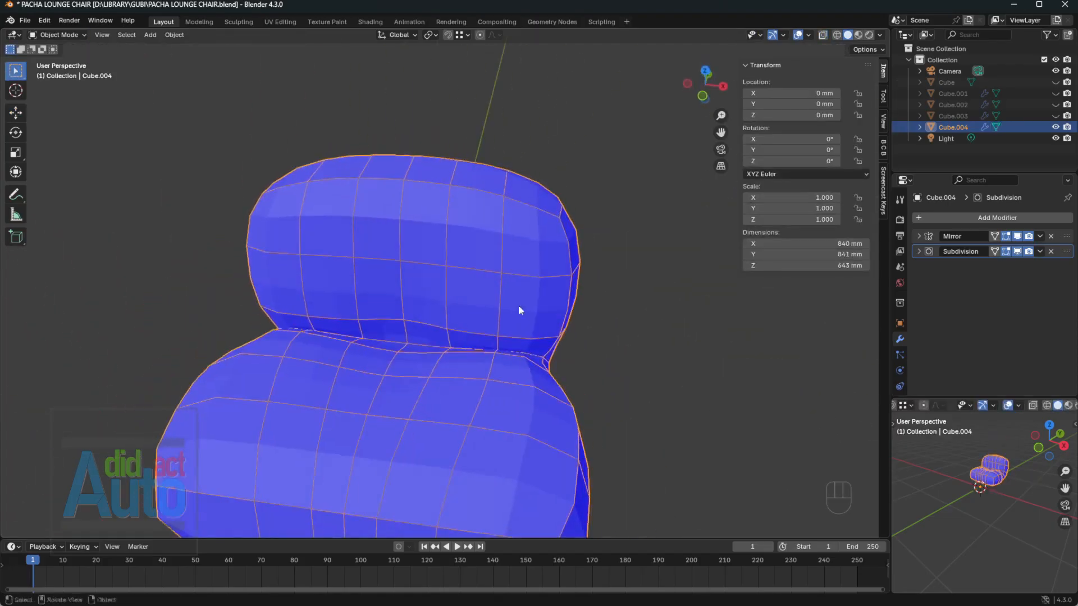
left_click(1055, 115)
left_click(1056, 116)
left_click(1055, 105)
middle_click_drag(634, 292, 608, 275)
left_click(581, 353)
middle_click_drag(581, 353, 576, 342)
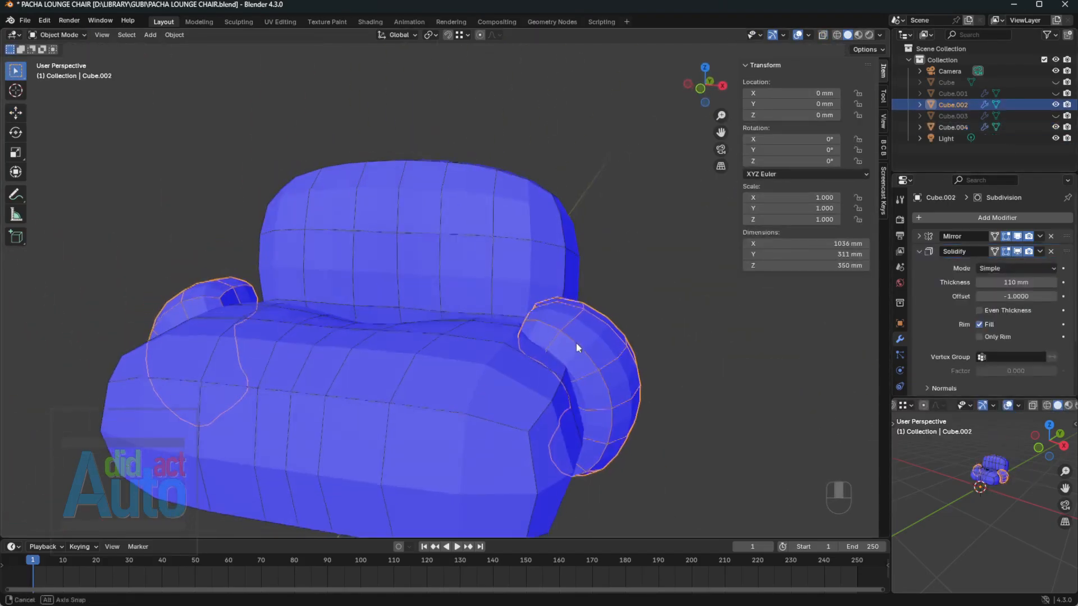
- Open the armrests for mesh editing in front view with X-ray on and the bounding box Cube shown
key("Tab")
key("grave")
left_click(499, 277)
left_click(1056, 82)
scroll(461, 291, "up", 1)
key("alt+z")
scroll(623, 328, "up", 6)
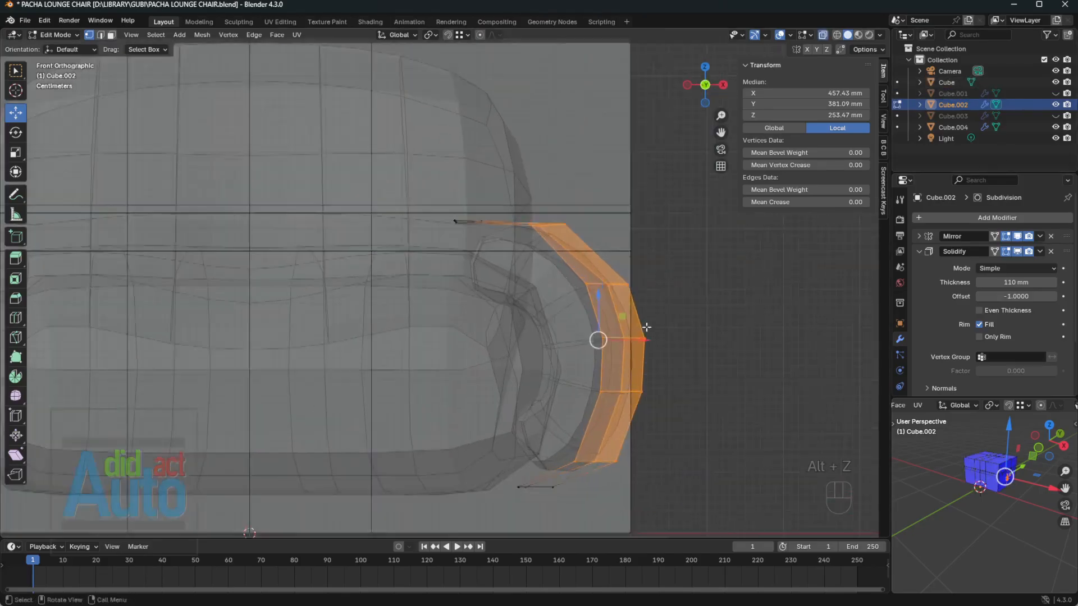
- Raise the armrest's upper vertices in front view and move its lower outer vertices downward to make the curve taller
scroll(607, 327, "down", 4)
left_click_drag(313, 151, 556, 274)
key("g")
key("g")
key("g")
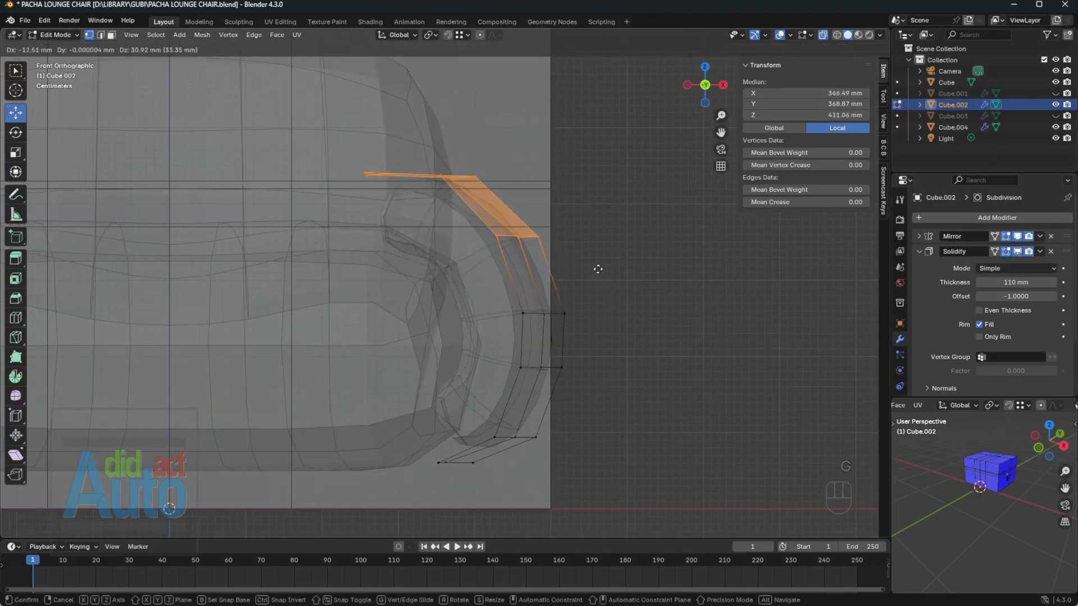
left_click(492, 345)
left_click_drag(492, 345, 581, 393)
key("g")
left_click(584, 413)
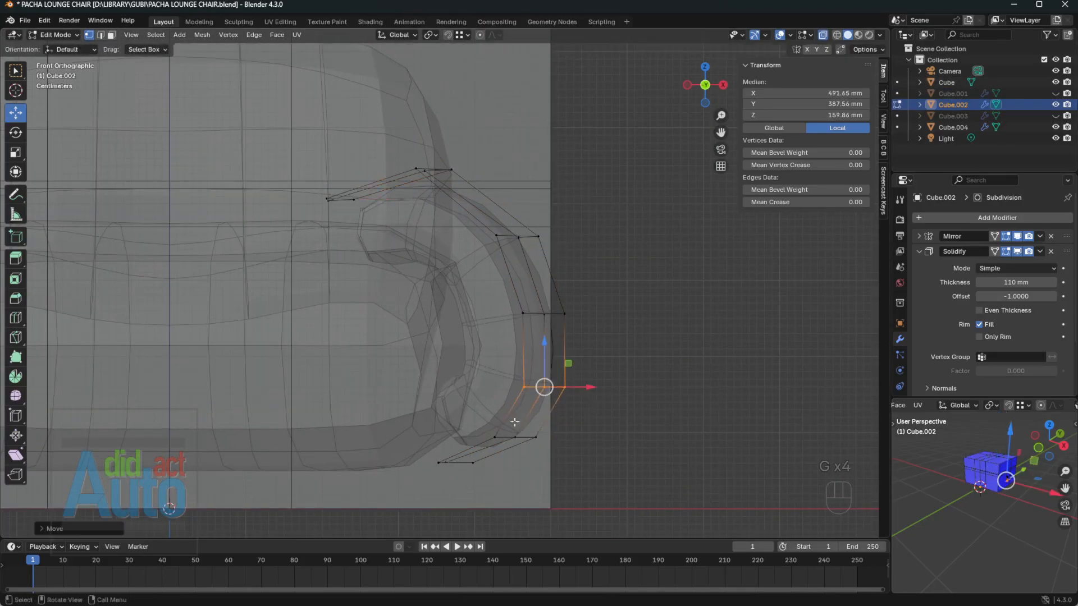
- Move the armrest's bottom vertices down and inward, and place the mid-height outer vertices at about X 495 mm, Z 257 mm
key("g")
left_click(441, 499)
left_click_drag(494, 370, 599, 423)
key("g")
left_click(592, 419)
left_click(596, 336)
- Round the armrest's upper curve and extend its inner end over the seat to about X 122 mm, Z 376 mm
left_click_drag(455, 204, 558, 255)
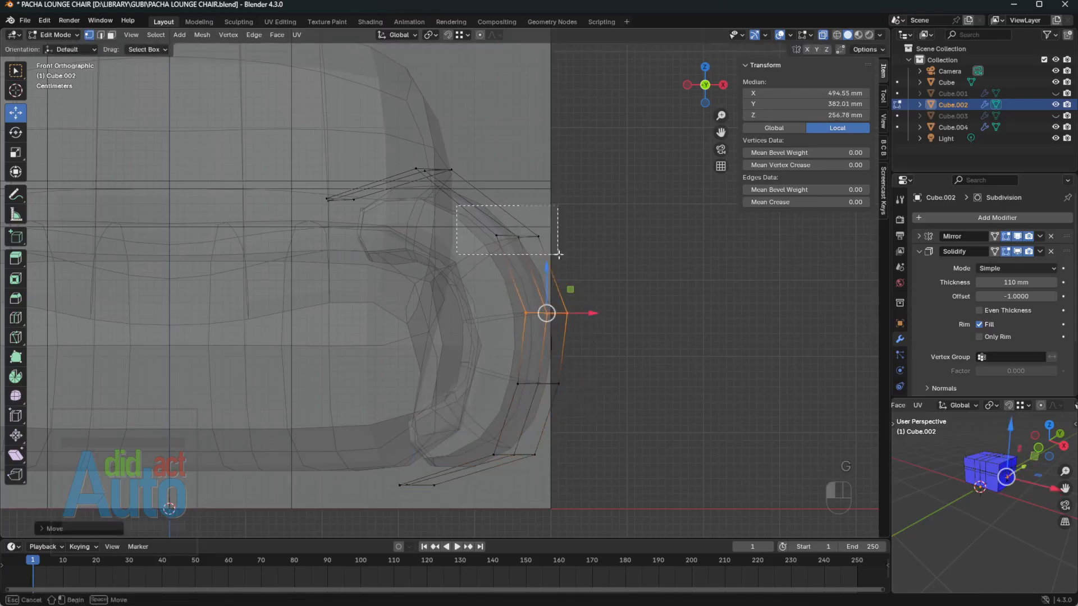
key("g")
left_click(556, 231)
left_click_drag(401, 152, 475, 188)
key("g")
left_click(446, 191)
left_click_drag(330, 176, 365, 236)
left_click(291, 259)
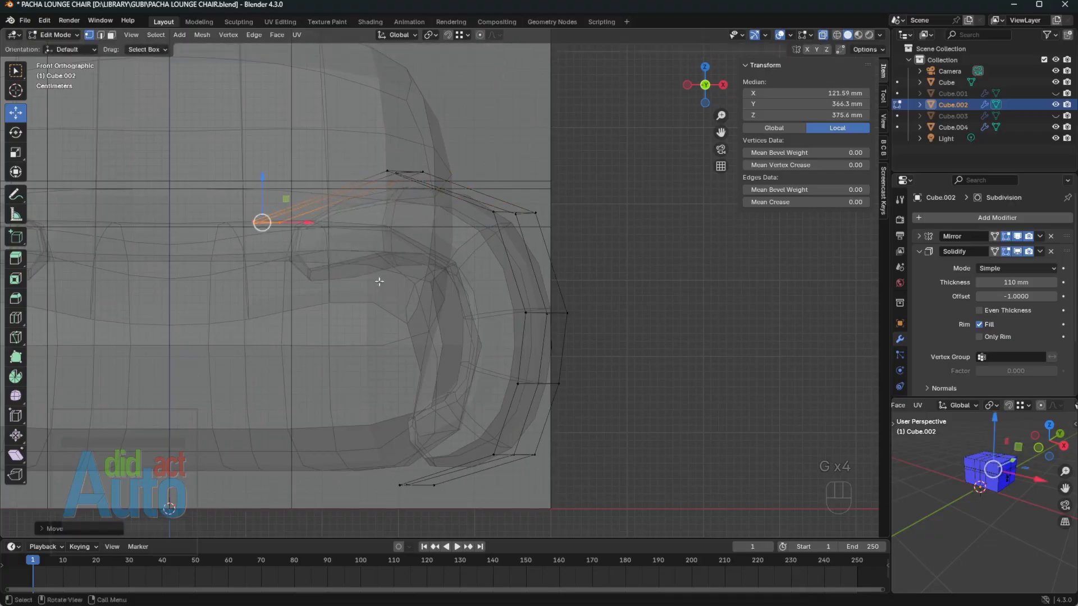
- Leave Edit Mode, set the armrests' Solidify thickness to 130 mm and hide the seat-and-back shell
middle_click_drag(378, 281, 320, 250)
scroll(320, 249, "down", 1)
key("Tab")
left_click(1055, 127)
scroll(540, 288, "down", 1)
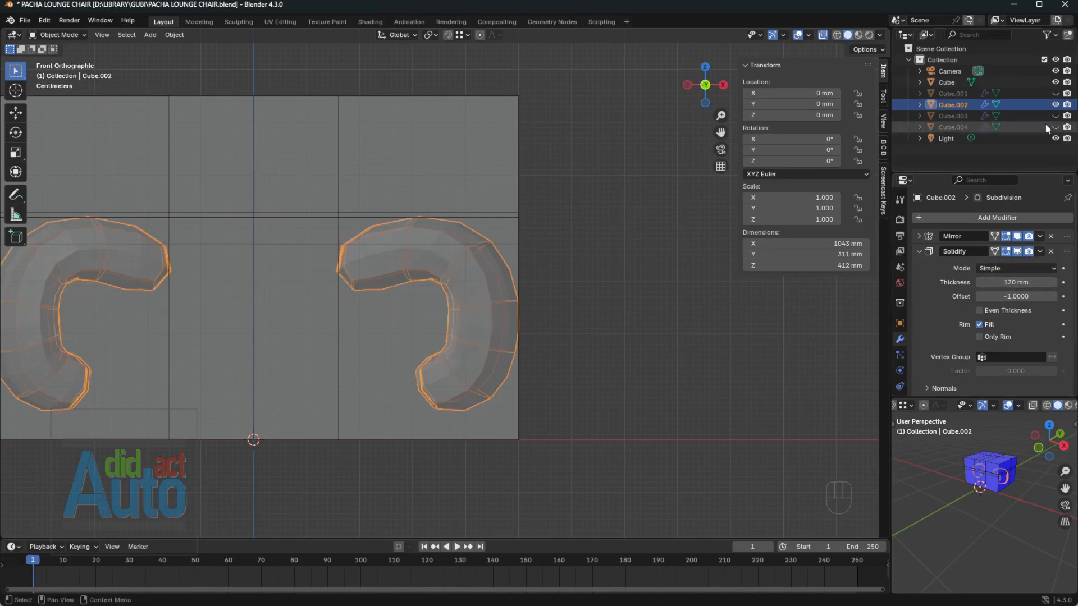
- Hide the bounding box, show the shell in solid display and compare the armrests with the reference photo in Snipping Tool
left_click(1055, 82)
left_click(1055, 127)
key("alt+z")
mouse_move(452, 280)
middle_mouse_down()
mouse_move(373, 339)
mouse_move(591, 294)
mouse_move(537, 309)
middle_mouse_up()
key("alt+Tab")
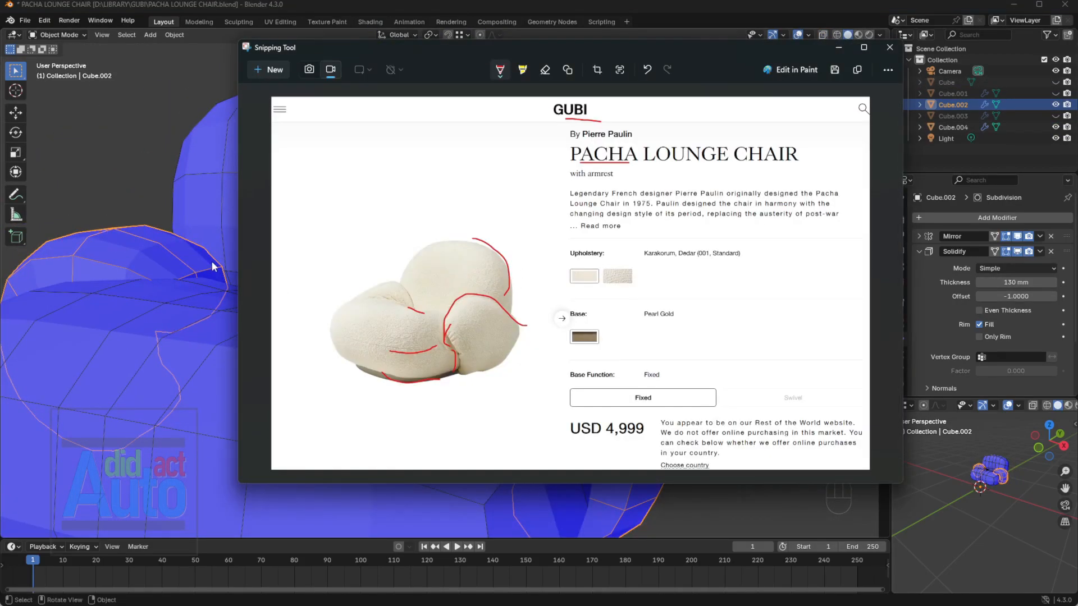
- Open the seat-and-back shell in Blender for editing and lower the rear seat vertices beside the armrest along Z
left_click(218, 285)
middle_click_drag(245, 295, 452, 281)
key("Tab")
key("alt+z")
left_click(410, 257)
key("alt+z")
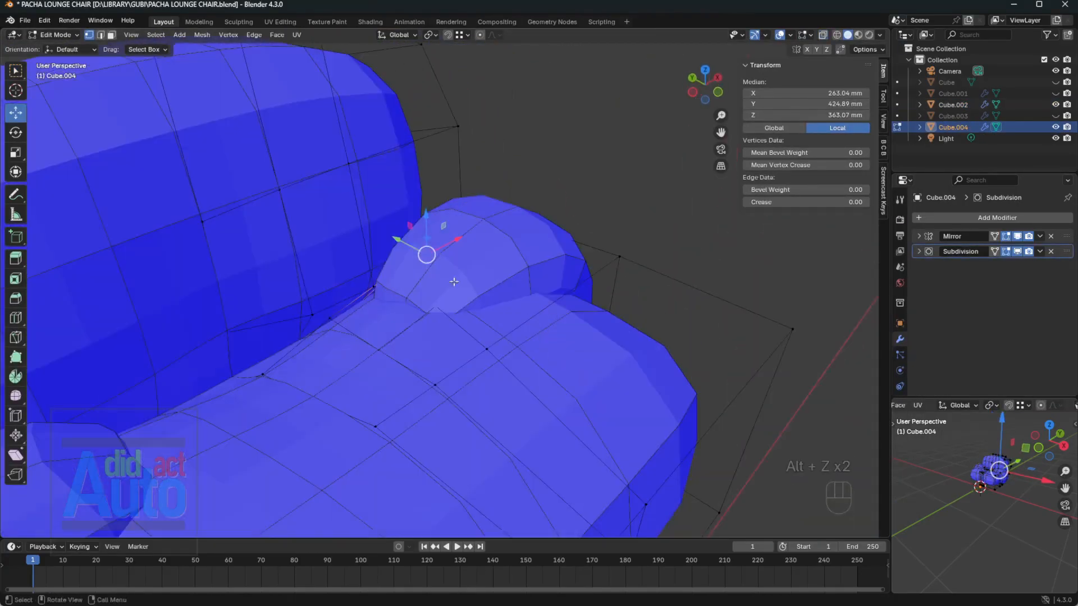
left_click_drag(429, 227, 429, 247)
- Lower the next seat vertices in front of the crease beside the armrest by about 21 mm along Z
key("alt+z")
middle_click_drag(432, 256, 510, 279)
left_click_drag(464, 242, 520, 343)
key("alt+z")
middle_click_drag(527, 323, 460, 305)
left_click_drag(503, 239, 503, 250)
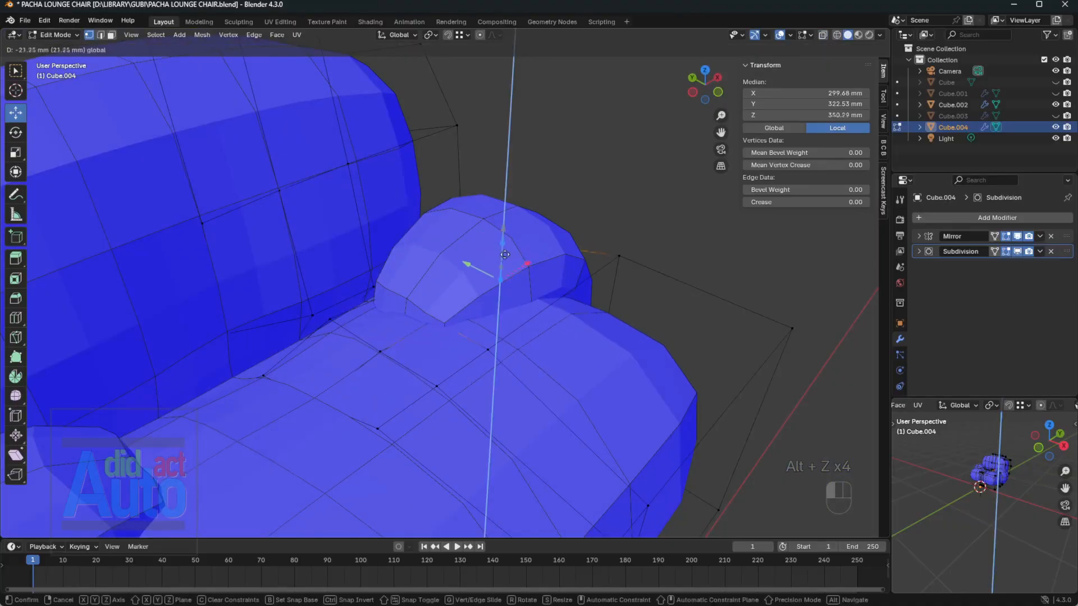
- Select two vertices near the middle of the seat crease and adjust their position to deepen the seat
key("alt+z")
middle_click_drag(454, 295, 510, 343)
left_click(402, 361)
left_click(395, 360, "shift")
key("alt+z")
middle_click_drag(395, 360, 506, 326)
left_click_drag(345, 288, 327, 307)
- Reposition individual vertices along the central part of the seat crease
left_click(330, 330)
left_click(258, 366)
left_click_drag(264, 348, 306, 365)
left_click(306, 386)
left_click(364, 402)
middle_click_drag(373, 398, 337, 393)
- Lower the centre crease vertex to about Z 295 mm in Global orientation and set its X to 0
scroll(398, 313, "up", 1)
middle_click_drag(399, 312, 426, 323)
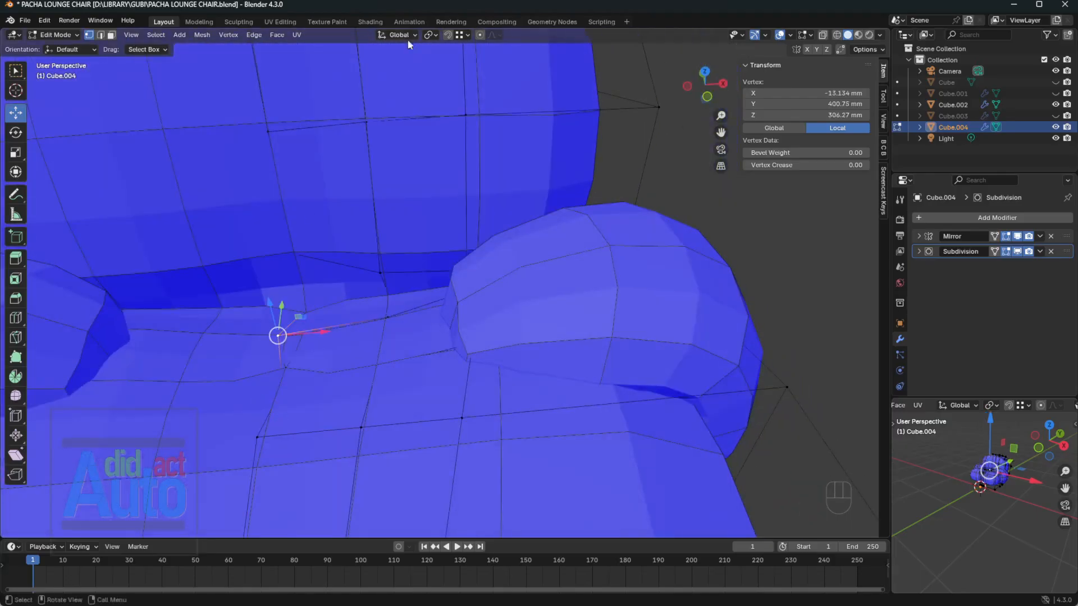
middle_click_drag(408, 45, 364, 292)
middle_click_drag(362, 367, 328, 393)
scroll(328, 393, "down", 3)
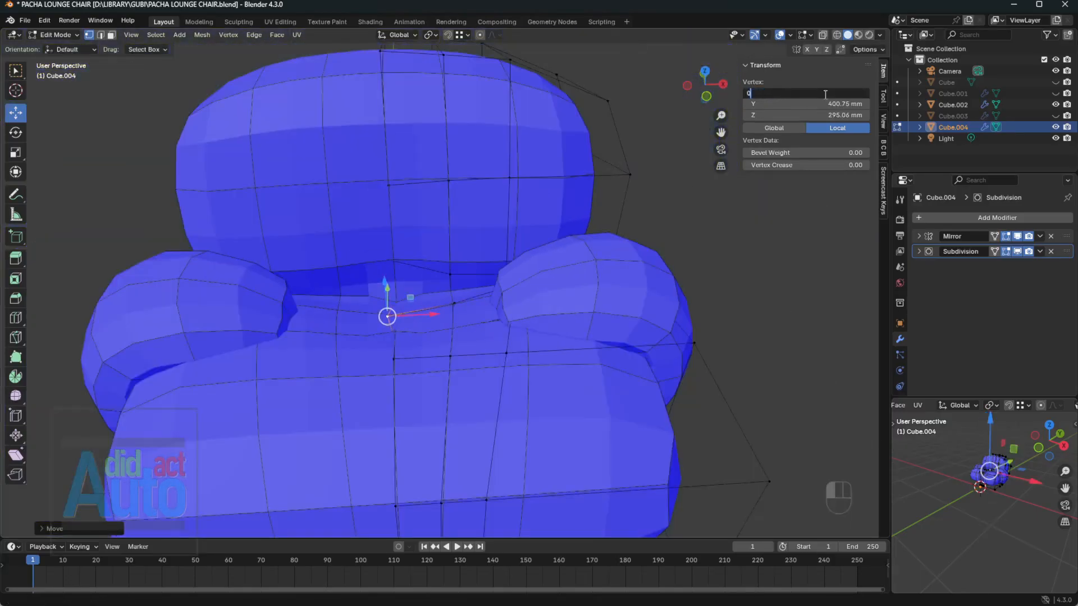
key("Return")
- Select the whole centre column of shell vertices in front view with X-ray on and scale it to 0 along X
key("alt+z")
scroll(460, 275, "down", 3)
left_click(393, 231)
left_click_drag(397, 120, 428, 456)
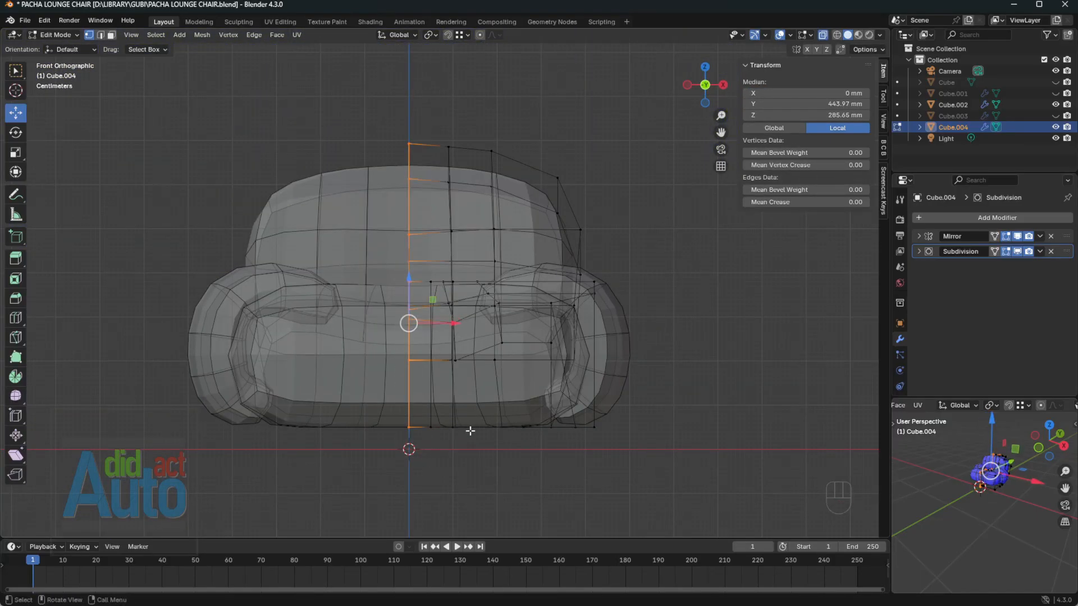
key("s")
key("x")
key("0")
key("Return")
- Straighten the two lengthwise edge loops beside the centre line in top view by scaling each to 0 along X
middle_click_drag(484, 244, 471, 320)
key("grave")
left_click(475, 258)
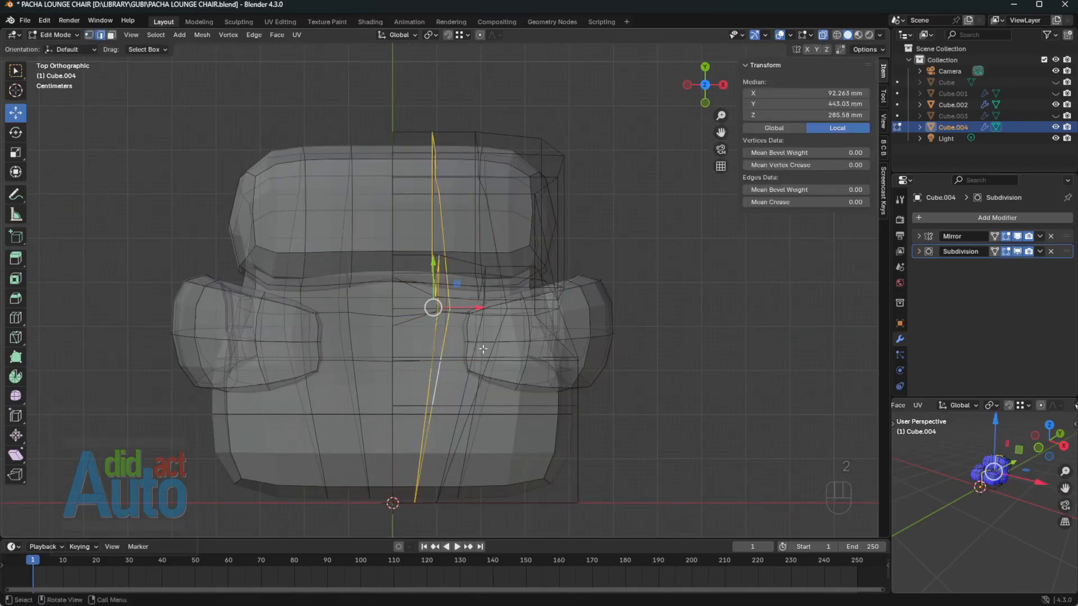
key("x")
key("0")
key("Return")
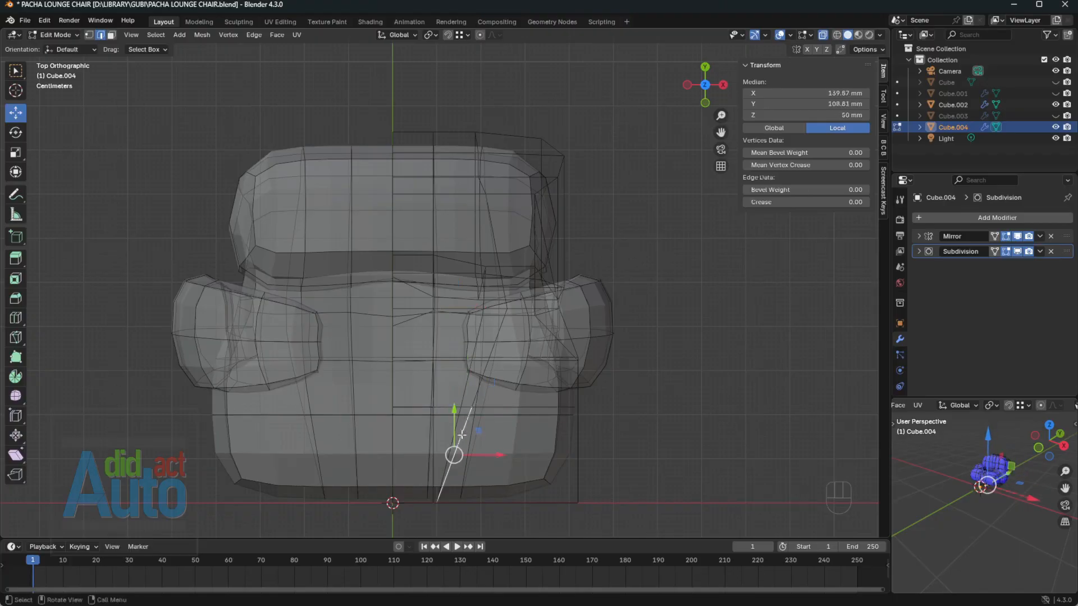
key("0")
key("Return")
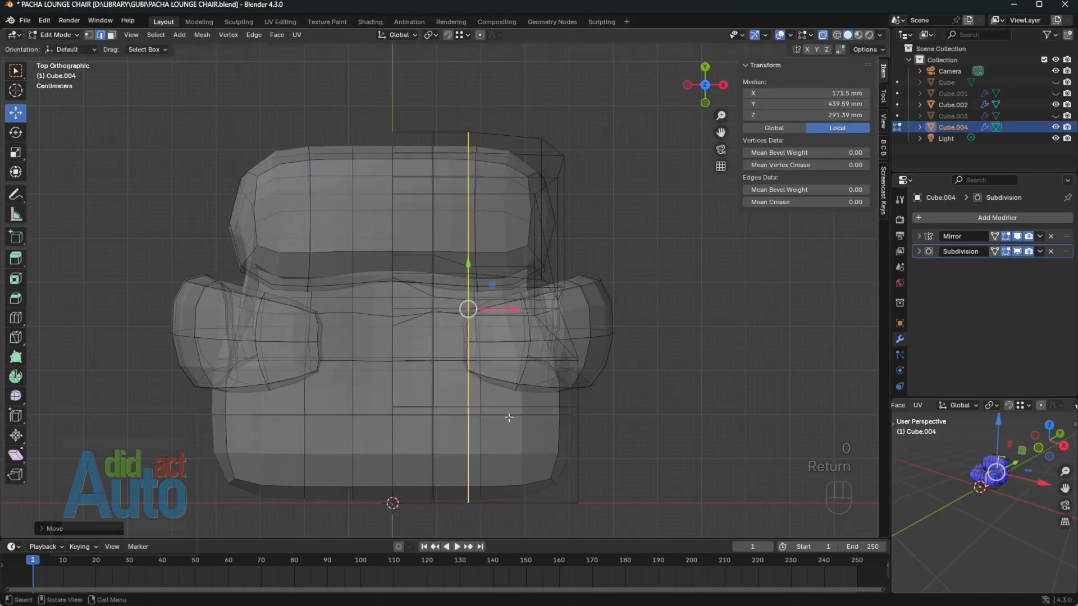
- Turn off the Subdivision display and move the outer lengthwise edge loop along X to about 231 mm
key("alt+z")
left_click(1005, 251)
key("g")
key("x")
left_click(396, 303)
key("alt+z")
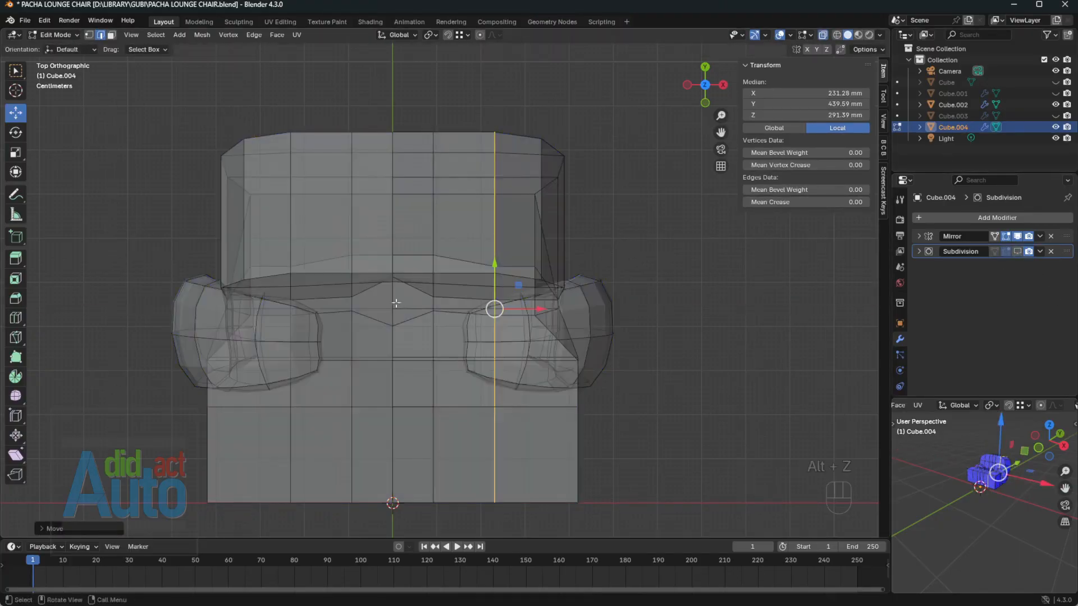
- Align the crease vertex beside the centre line with the centre vertex along Y in top view
key("1")
left_click(392, 280)
left_click_drag(393, 239, 355, 262)
scroll(445, 283, "up", 3)
key("ctrl+z")
left_click(354, 274)
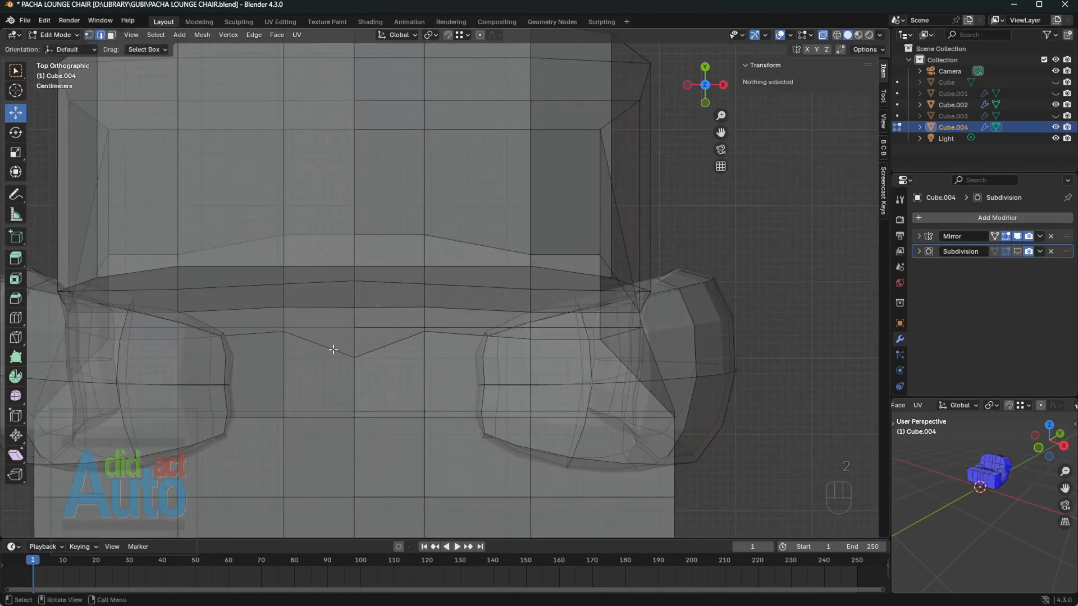
key("1")
left_click(531, 336)
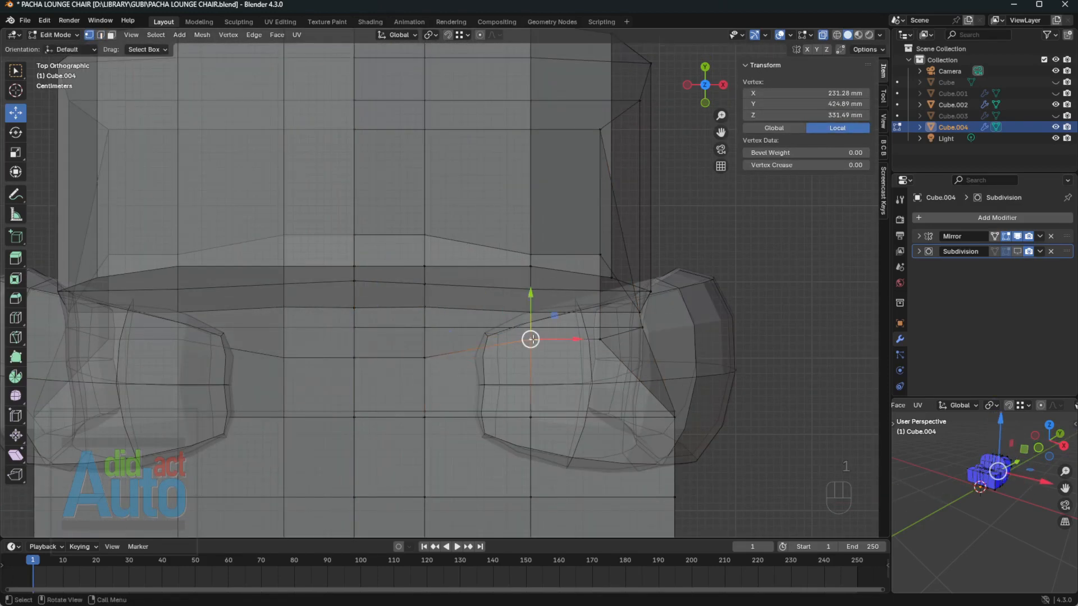
- Turn the Subdivision display back on and lower the seat's side edge vertices at the armrest slightly along Z
middle_click_drag(604, 336, 621, 302)
key("alt+z")
left_click(1017, 252)
middle_click_drag(636, 352, 635, 337)
key("alt+z")
left_click_drag(592, 331, 623, 350)
key("ctrl+z")
left_click_drag(624, 352, 597, 323)
key("alt+z")
middle_click_drag(623, 317, 576, 313)
left_click_drag(507, 316, 506, 319)
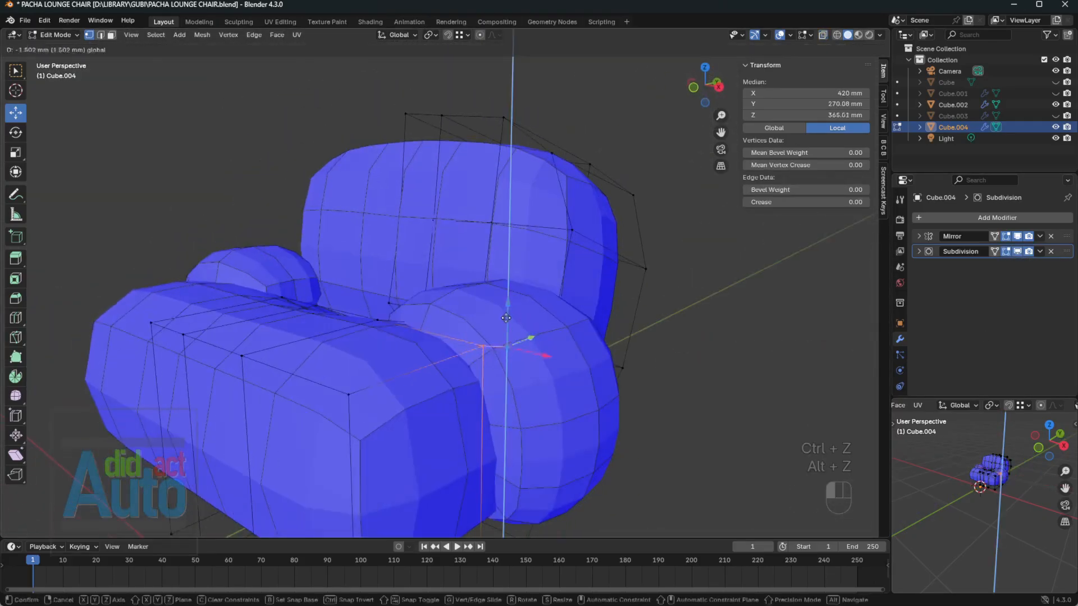
- Select two seat vertices near the armrest's inner end and lower them along Z
key("alt+z")
middle_click_drag(503, 335, 463, 348)
left_click(426, 373)
left_click(477, 342, "shift")
key("alt+z")
scroll(473, 361, "up", 2)
left_click_drag(463, 348, 464, 354)
key("alt+z")
- Lower further seat and crease vertices around the armrest's inner end along Z, one location at a time
middle_click_drag(467, 377, 519, 375)
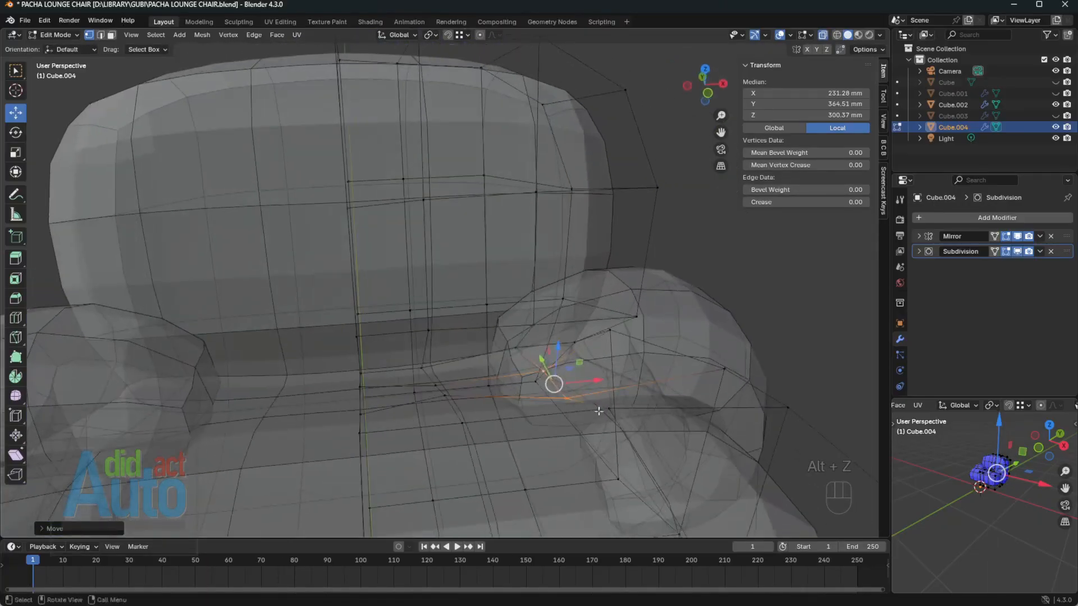
left_click(599, 409)
left_click_drag(610, 373, 611, 380)
middle_click_drag(611, 382, 663, 413)
left_click(549, 342)
left_click_drag(554, 312, 555, 324)
- Lower the vertices at the middle of the seat's crease along Z in solid display to form a central dip
key("alt+z")
middle_click_drag(556, 365, 528, 344)
left_click(453, 397)
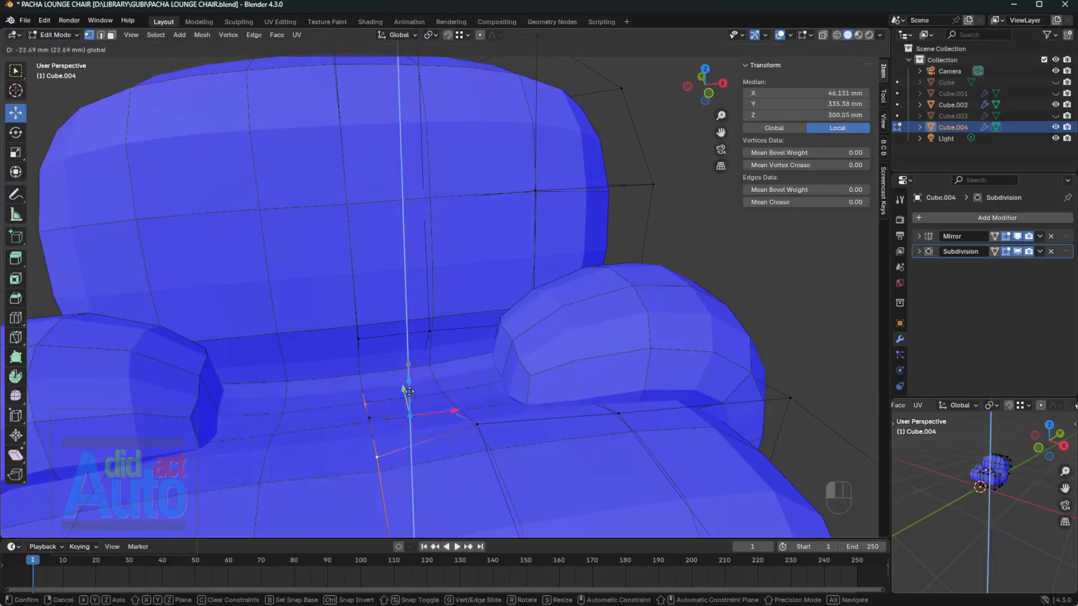
left_click_drag(481, 399, 481, 429)
middle_click_drag(481, 429, 404, 410)
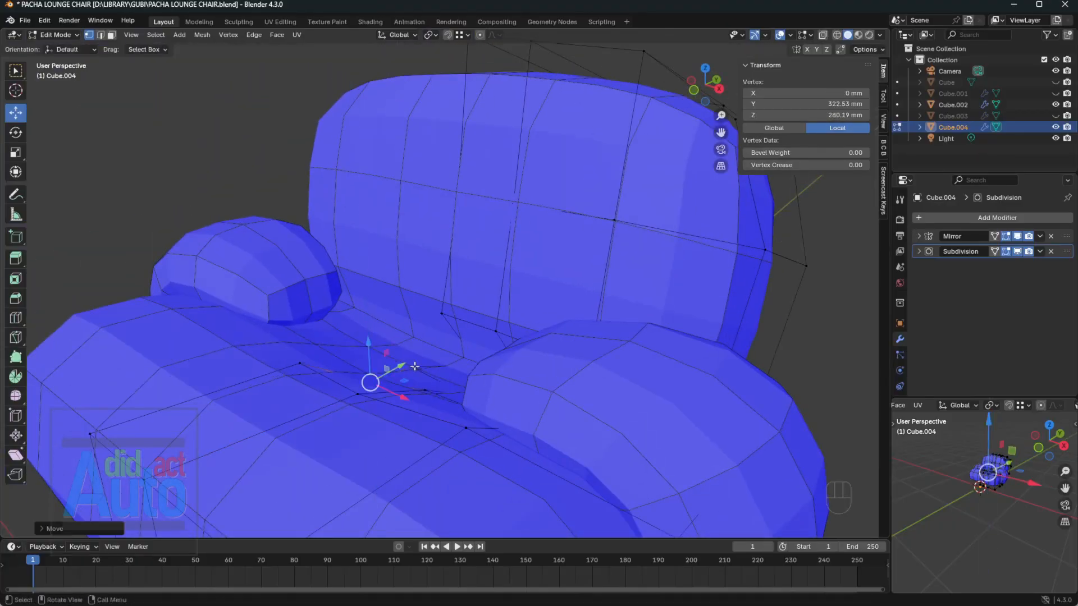
- Lower the centre-line seat vertex slightly along Z and bring its neighbouring vertex down to a Z of 265.66 mm
left_click_drag(418, 370, 418, 373)
middle_click_drag(419, 372, 474, 383)
left_click_drag(475, 361, 475, 385)
key("alt+z")
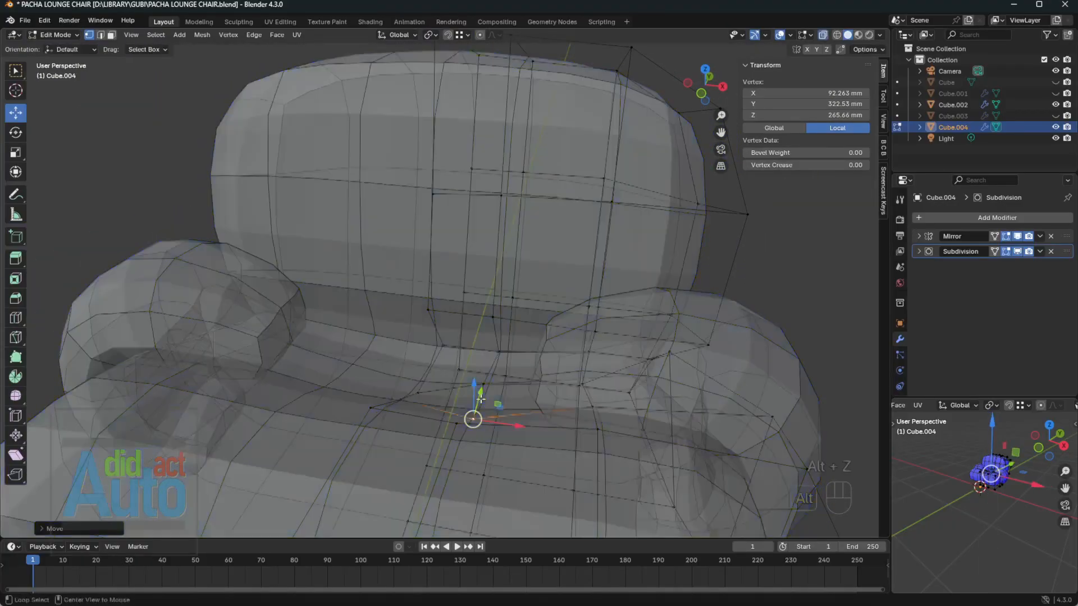
- Turn off the Mirror modifier's viewport display on the seat shell and the armrest, and return to editing the seat shell
middle_click_drag(478, 387, 542, 382)
left_click(1017, 237)
middle_click_drag(562, 343, 671, 328)
key("alt+z")
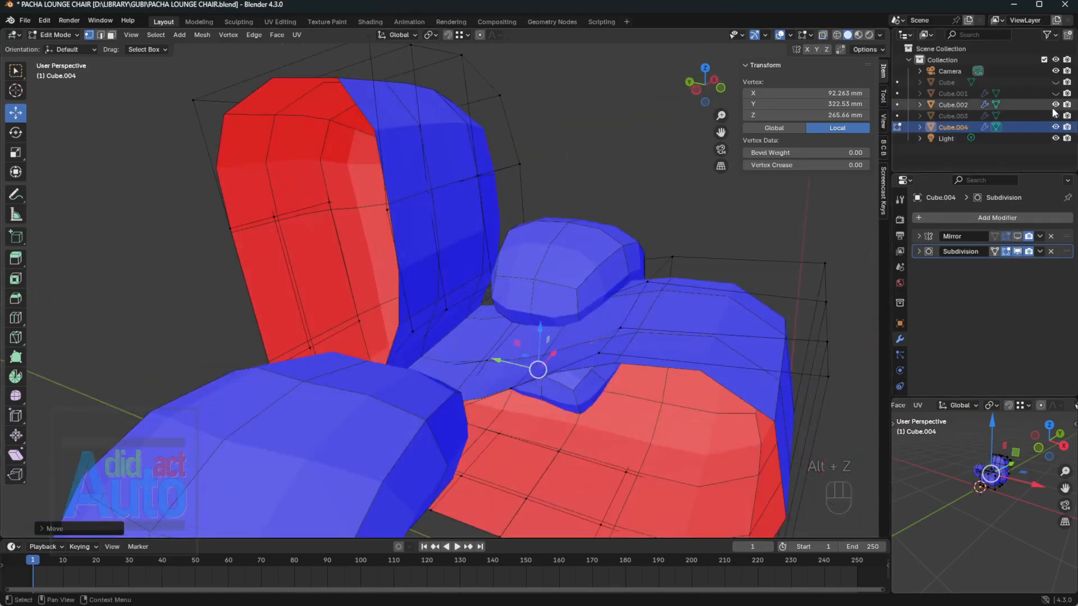
key("Tab")
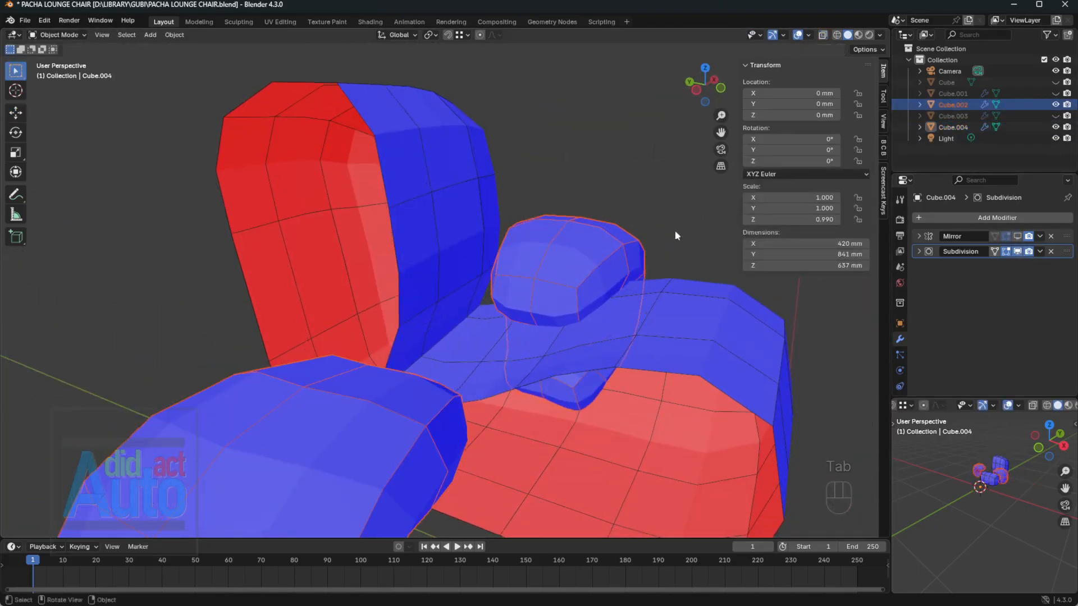
left_click(953, 105)
left_click(1018, 237)
left_click(919, 251)
left_click(626, 320)
key("Tab")
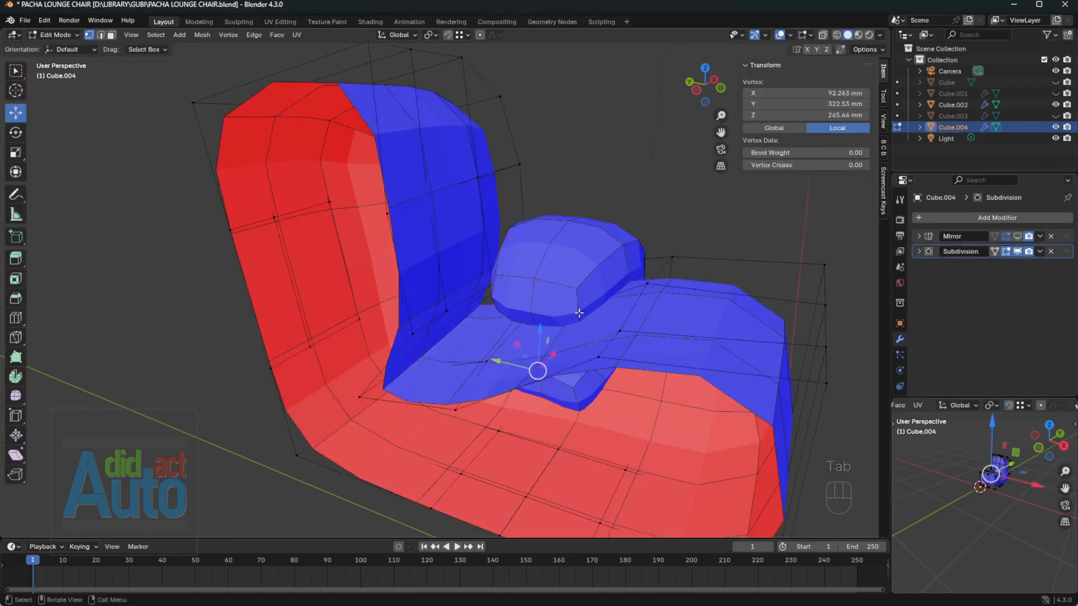
- Shift two vertices on the backrest's front near the centre line slightly along Y
middle_click_drag(578, 313, 393, 396)
left_click(417, 356)
left_click(438, 192)
left_click(457, 340, "shift")
left_click_drag(408, 258, 417, 260)
- Lower the vertices along the crease between the seat and the backrest slightly along Z, one at a time
middle_click_drag(429, 325, 423, 380)
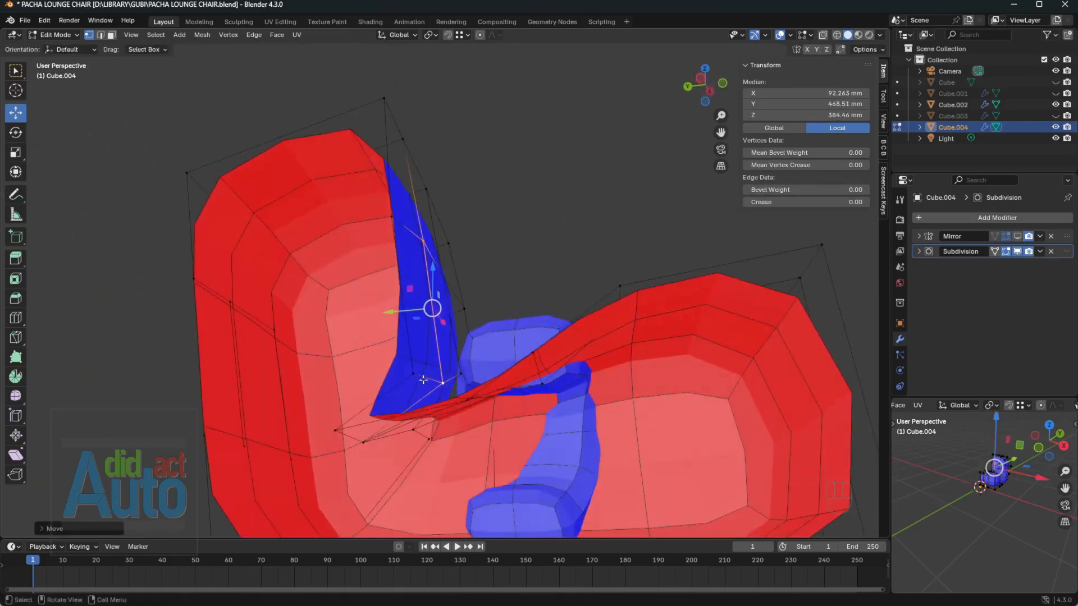
left_click(361, 432)
middle_click_drag(361, 432, 539, 381)
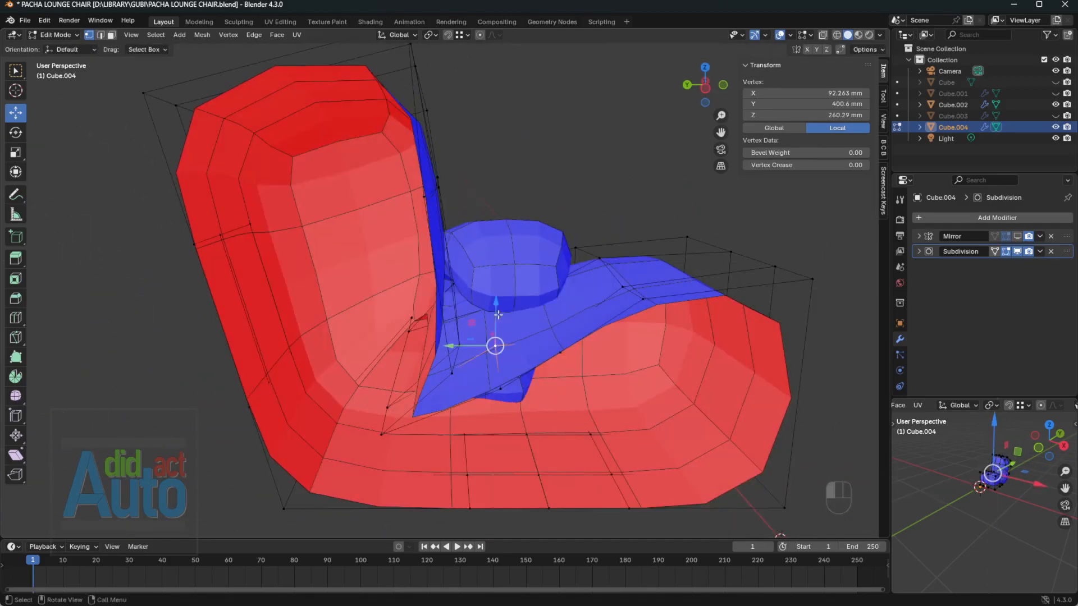
left_click_drag(498, 315, 498, 331)
middle_click_drag(498, 331, 471, 306)
left_click(501, 391)
middle_click_drag(501, 391, 449, 413)
left_click_drag(491, 367, 491, 375)
left_click(567, 362)
middle_click_drag(567, 362, 671, 387)
left_click_drag(501, 278, 502, 287)
middle_click_drag(501, 287, 413, 294)
- Raise the seat vertex beside the centre line along Z to about 289 mm
left_click(537, 377)
middle_click_drag(538, 377, 533, 352)
left_click_drag(539, 346, 539, 330)
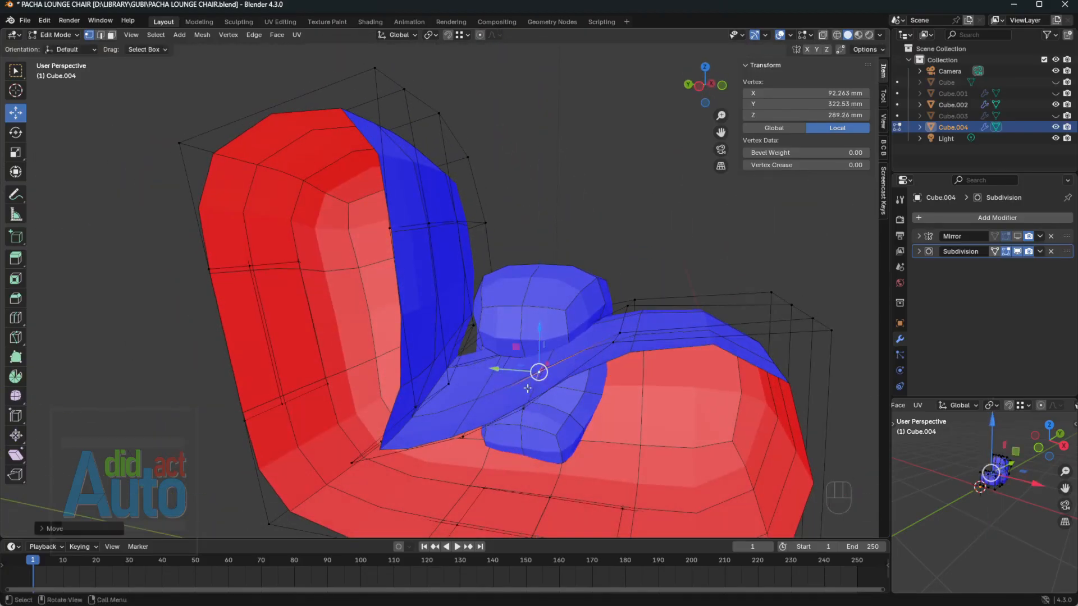
left_click_drag(524, 369, 523, 368)
mouse_move(523, 368)
middle_mouse_down()
mouse_move(582, 313)
mouse_move(520, 378)
mouse_move(536, 368)
middle_mouse_up()
left_click(535, 369)
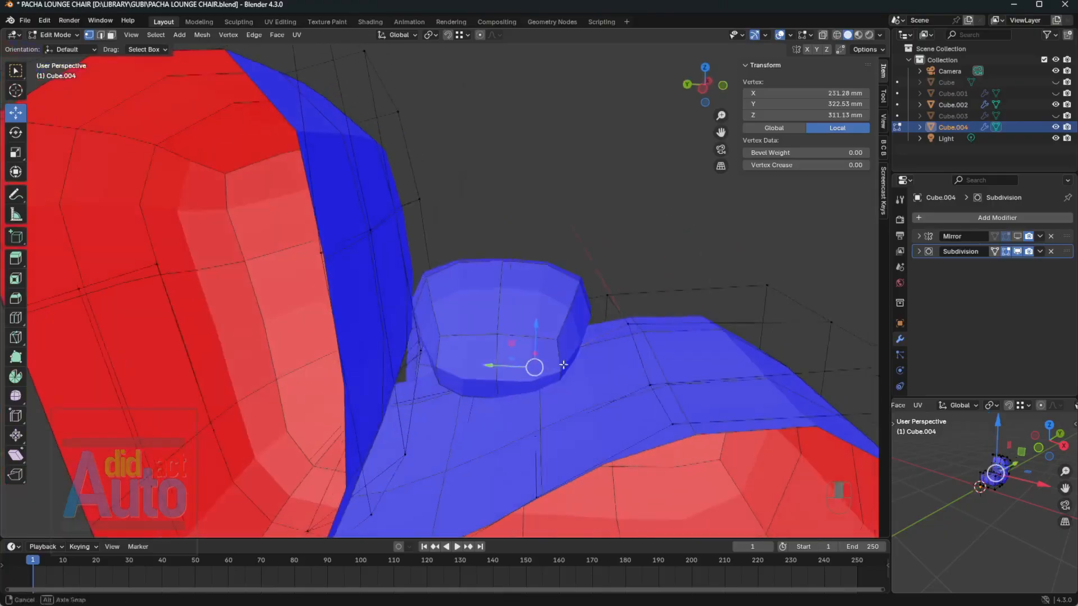
- Switch to editing the armrest, select the vertices on top of its inner end in X-ray display and raise them along Z
key("Tab")
left_click(505, 348)
key("Tab")
middle_click_drag(449, 340, 438, 329)
key("alt+z")
left_click_drag(411, 250, 440, 353)
middle_click_drag(441, 354, 416, 364)
left_click(475, 242, "shift")
key("alt+z")
left_click_drag(474, 257, 560, 351)
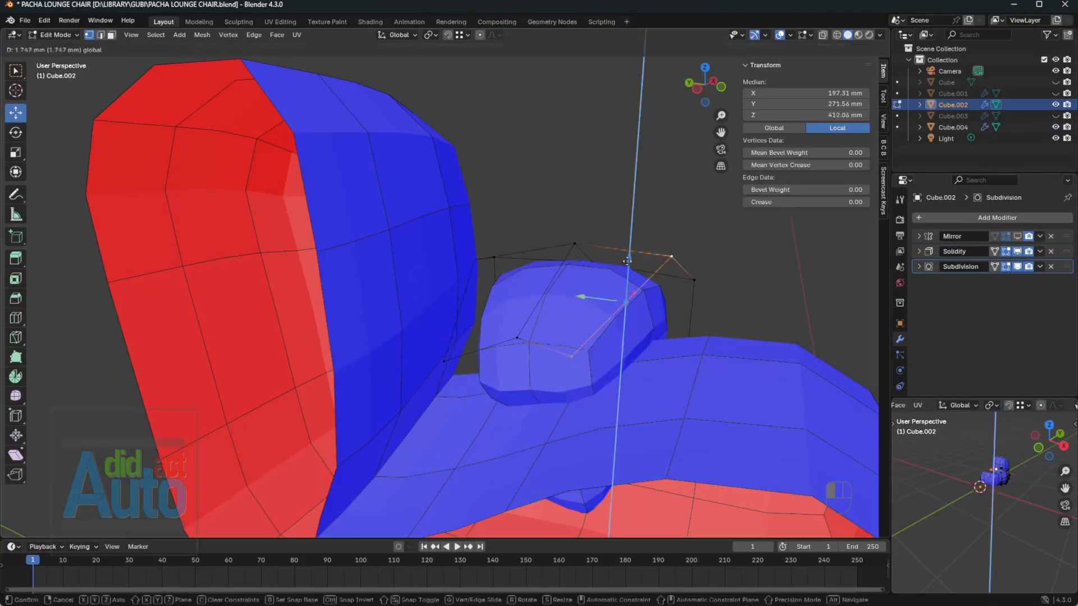
left_click_drag(632, 238, 548, 232)
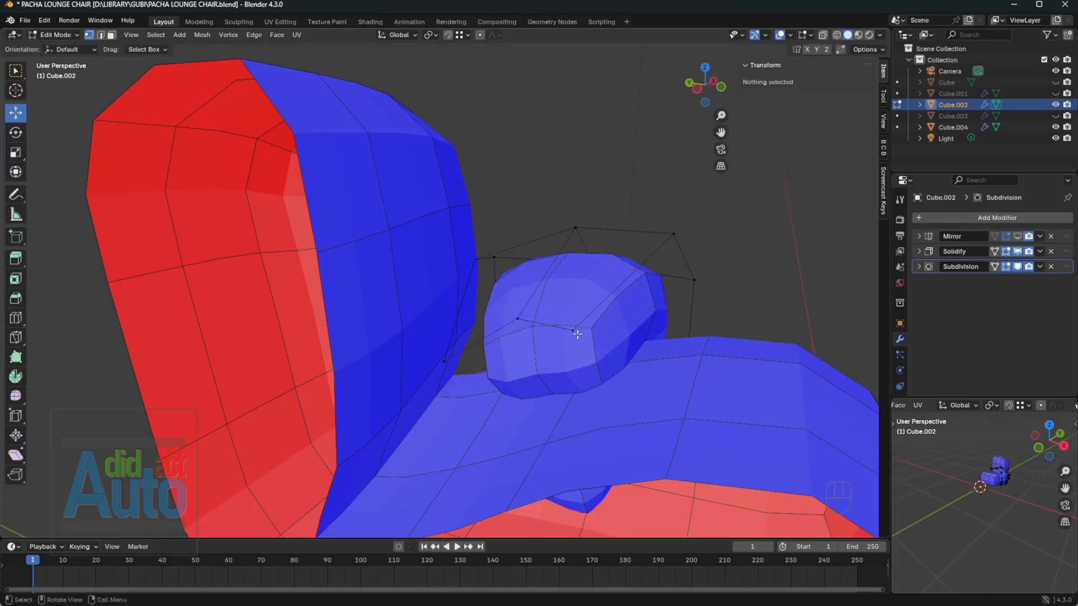
- Select two neighbouring vertices at the armrest's inner end and lower them slightly along Z
left_click_drag(584, 276, 599, 277)
middle_click_drag(618, 281, 456, 306)
left_click(451, 314)
left_click(395, 287, "shift")
left_click_drag(421, 261, 420, 270)
- Raise the two upper rear armrest vertices along Z, shift them along Y towards the backrest and compare with the reference picture
left_click(443, 278)
middle_click_drag(536, 293, 486, 309)
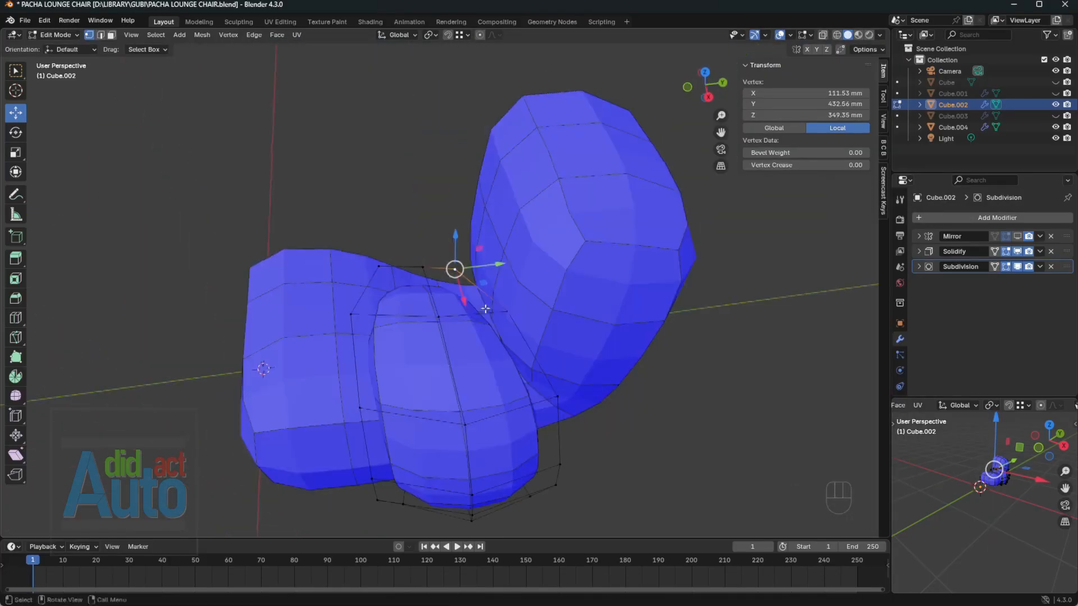
left_click(510, 308, "shift")
left_click_drag(482, 254, 484, 238)
left_click_drag(531, 270, 536, 269)
middle_click_drag(522, 287, 561, 311)
key("alt+Tab")
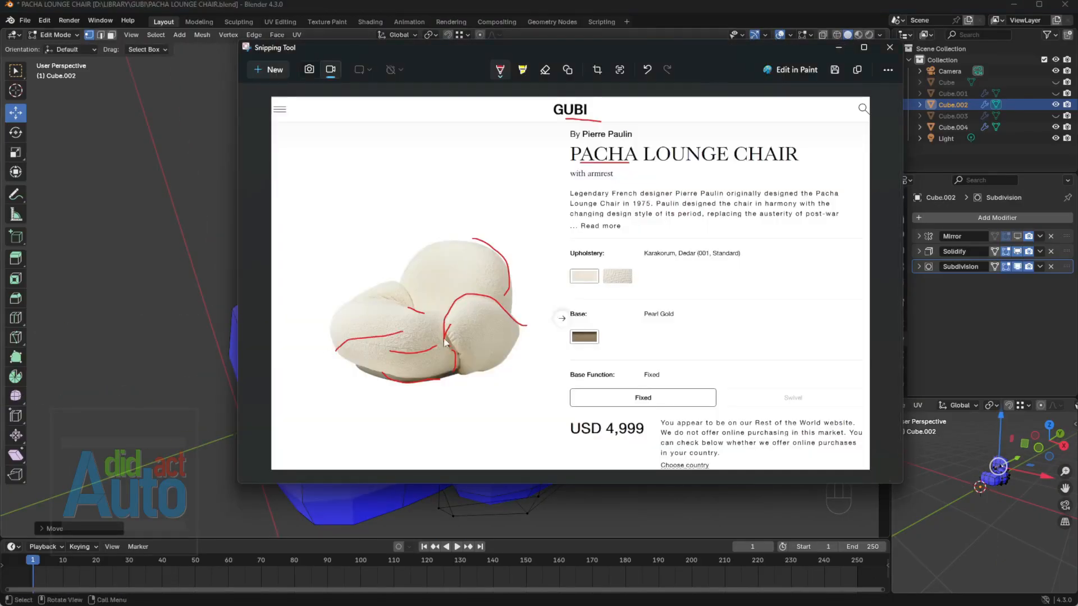
key("alt+Tab")
- Fine-tune the height of the armrest's upper rear vertices along Z
middle_click_drag(488, 285, 507, 305)
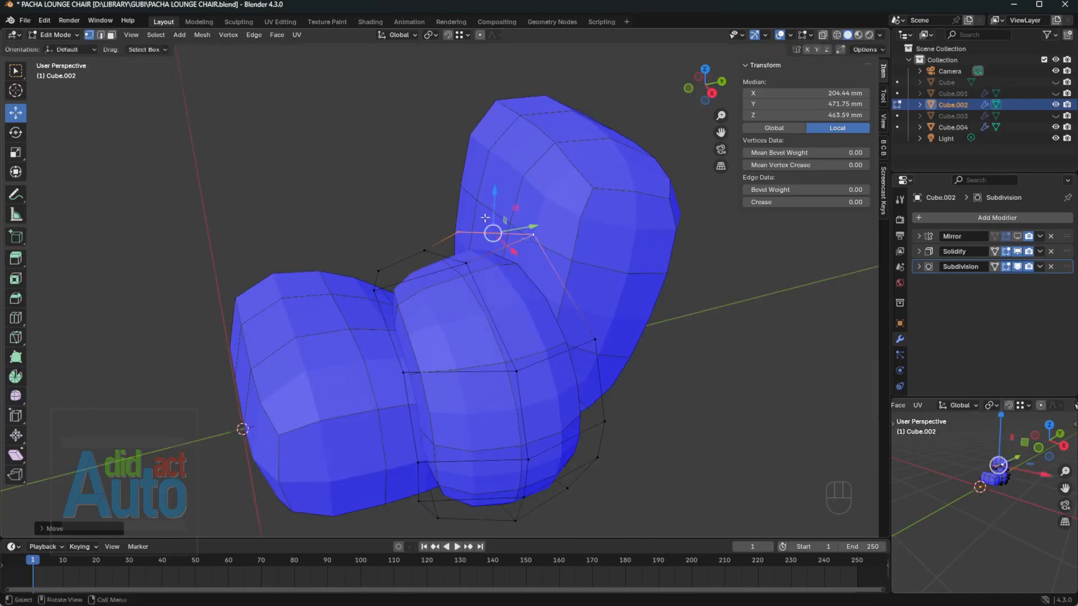
middle_click_drag(484, 251, 514, 257)
left_click(465, 235)
left_click(497, 242, "shift")
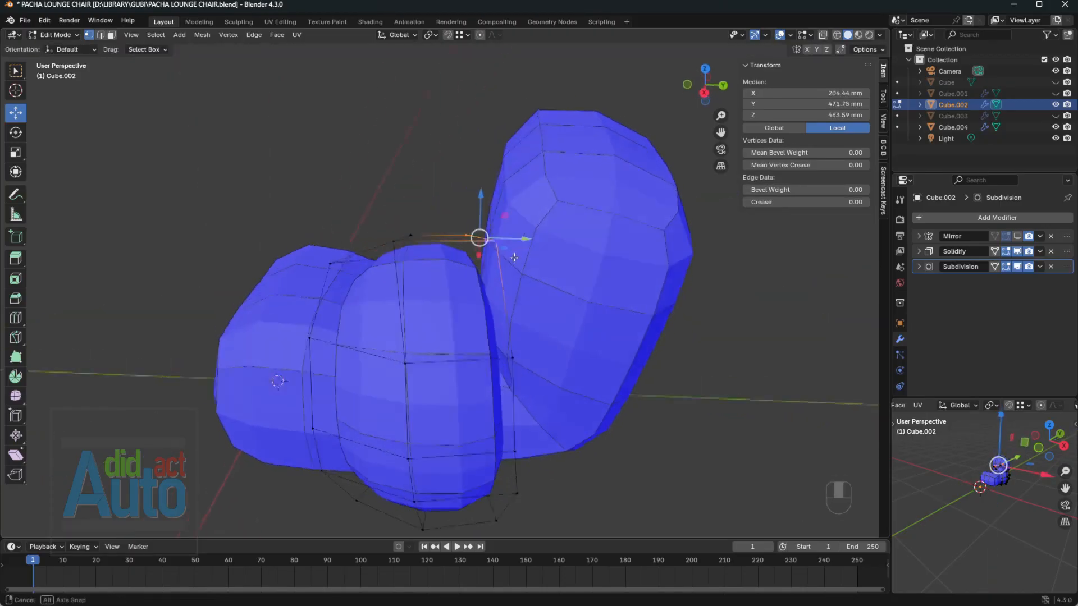
left_click_drag(480, 205, 479, 204)
- Reposition single vertices at the armrest's inner end along X and Y to reshape its tip
middle_click_drag(494, 261, 710, 320)
left_click(479, 262)
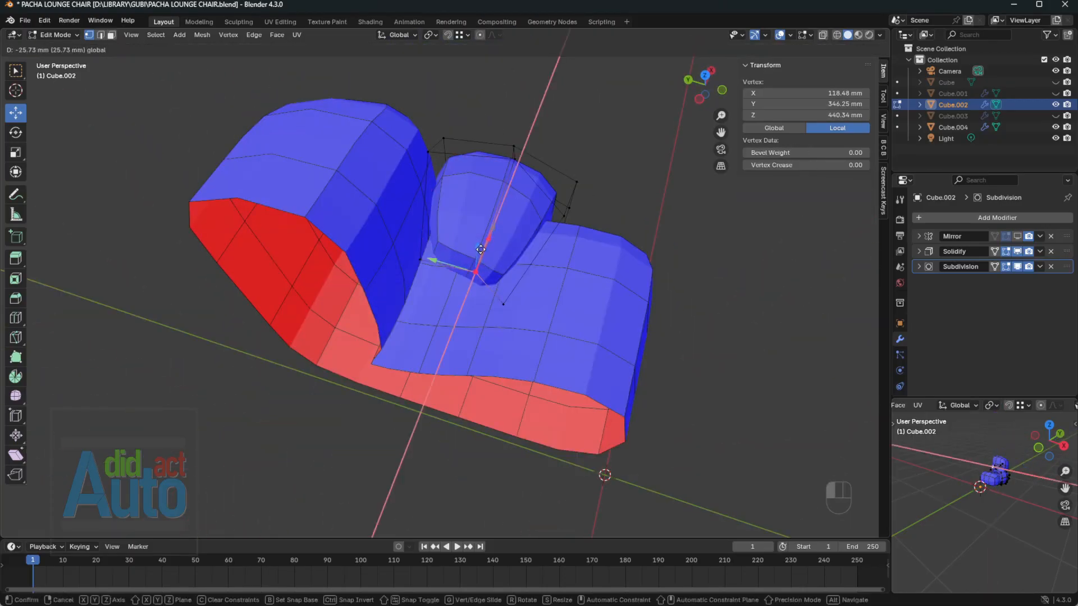
left_click_drag(481, 249, 433, 261)
left_click_drag(440, 216, 438, 218)
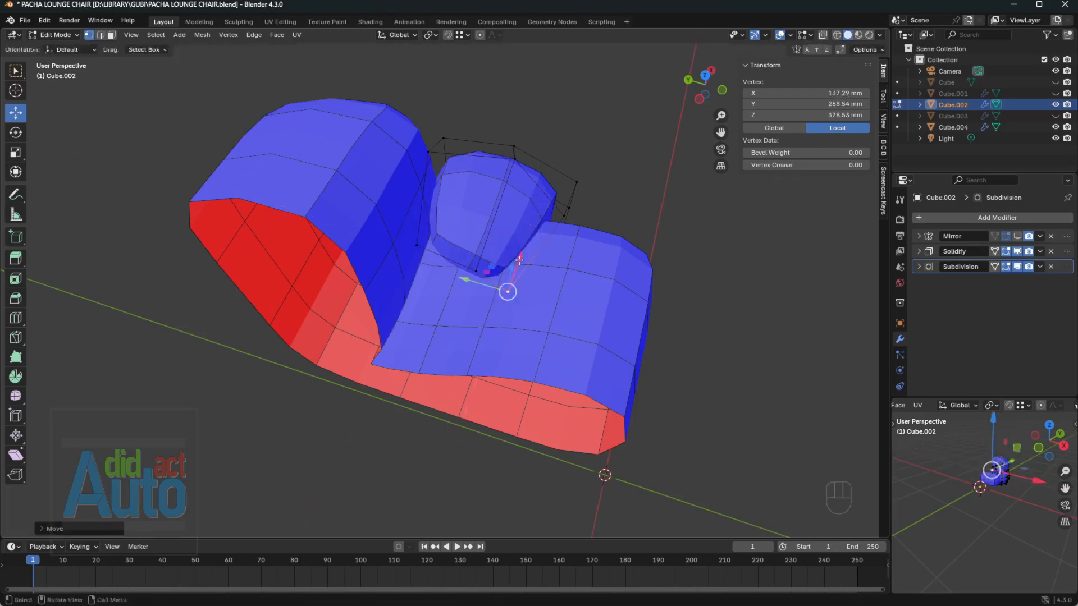
middle_click_drag(520, 260, 491, 257)
left_click(473, 266)
left_click_drag(433, 247, 443, 256)
middle_click_drag(600, 309, 490, 280)
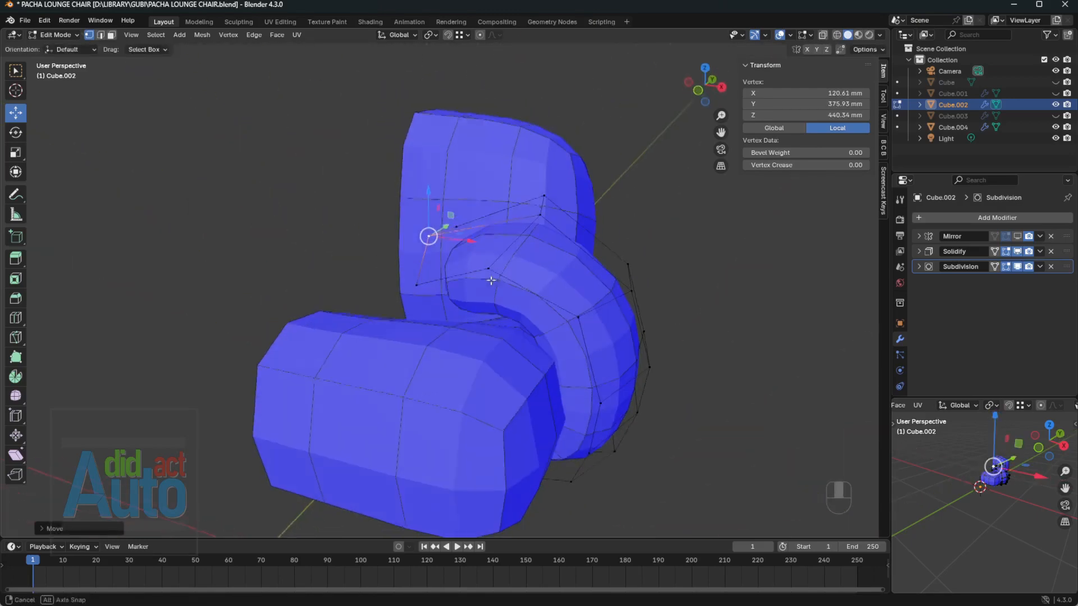
left_click_drag(558, 274, 559, 275)
- Box-select the armrest's inner end vertices in X-ray display, shift them slightly and adjust individual vertices on its upper curve
key("alt+z")
left_click_drag(339, 161, 563, 289)
key("alt+z")
left_click_drag(496, 224, 491, 228)
middle_click_drag(505, 236, 511, 263)
left_click(533, 272)
left_click_drag(562, 274, 538, 255)
left_click(553, 230)
left_click_drag(576, 216, 563, 213)
- Shift the armrest's lower rear edges along Y towards the back by about 24 mm and adjust the neighbouring vertex
middle_click_drag(564, 235, 463, 262)
left_click(464, 262, "alt")
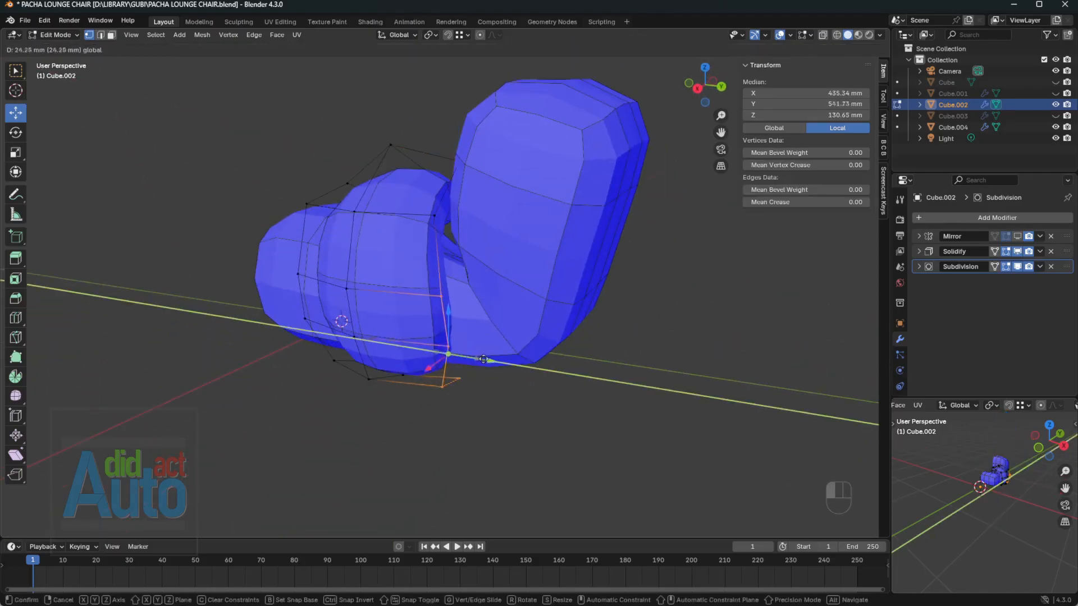
left_click_drag(493, 335, 515, 362)
middle_click_drag(516, 362, 512, 323)
left_click(478, 330)
left_click_drag(509, 328, 520, 329)
- Select the edge loop at the armrest's bottom end and adjust its position along X against the seat
middle_click_drag(520, 330, 421, 387)
left_click(543, 363, "alt")
left_click_drag(306, 390, 293, 391)
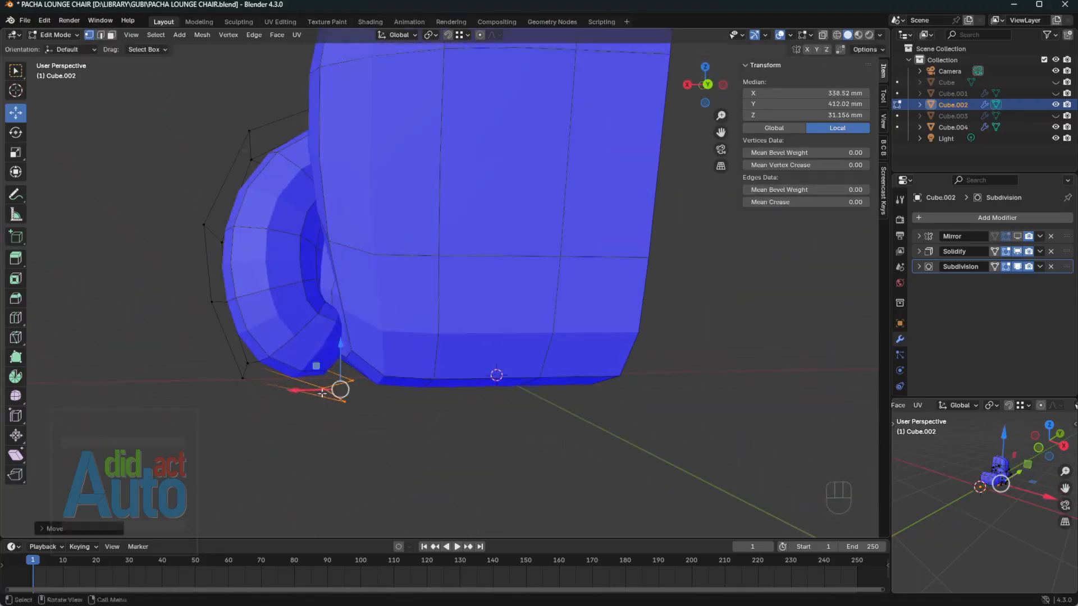
middle_click_drag(298, 382, 337, 309)
left_click(318, 287)
left_click_drag(278, 263, 306, 267)
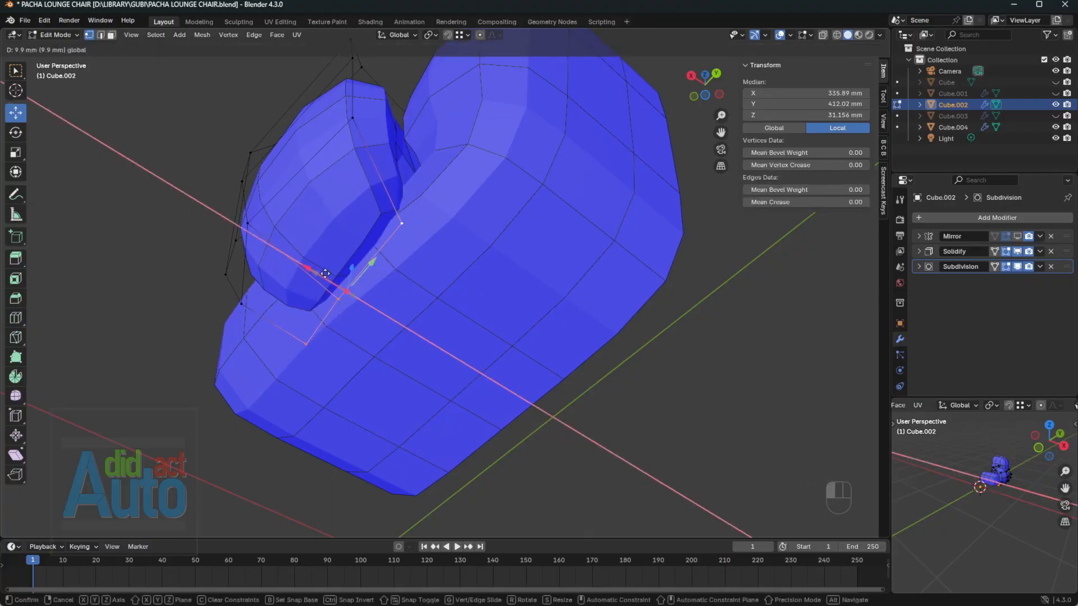
- Leave armrest editing in front view and briefly show the hidden Cube object to compare it with the model
middle_click_drag(314, 273, 414, 281)
key("KP_1")
key("Tab")
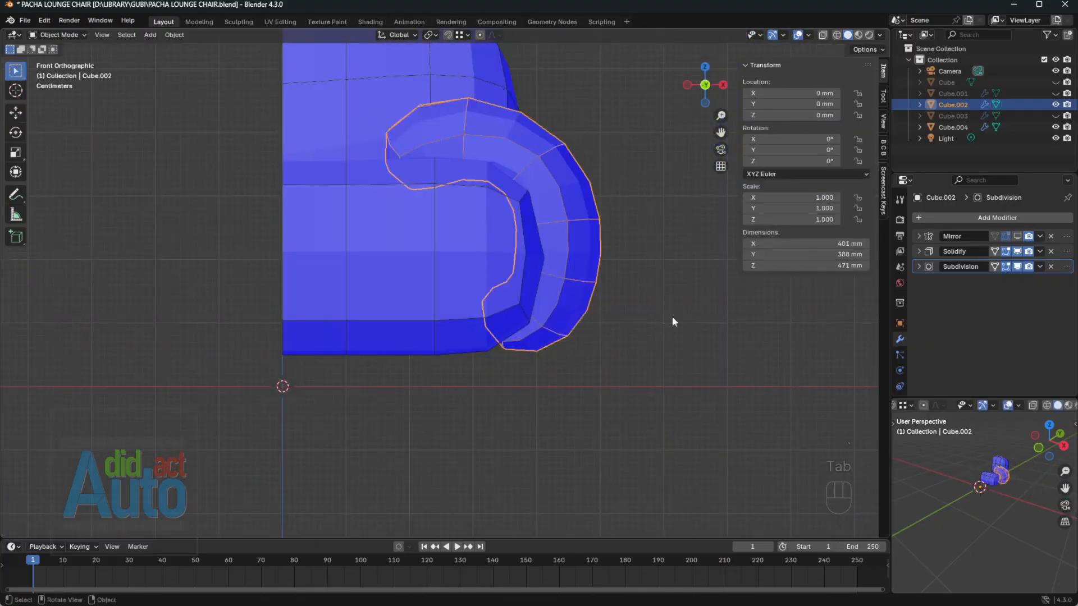
left_click(1056, 83)
left_click(1056, 83)
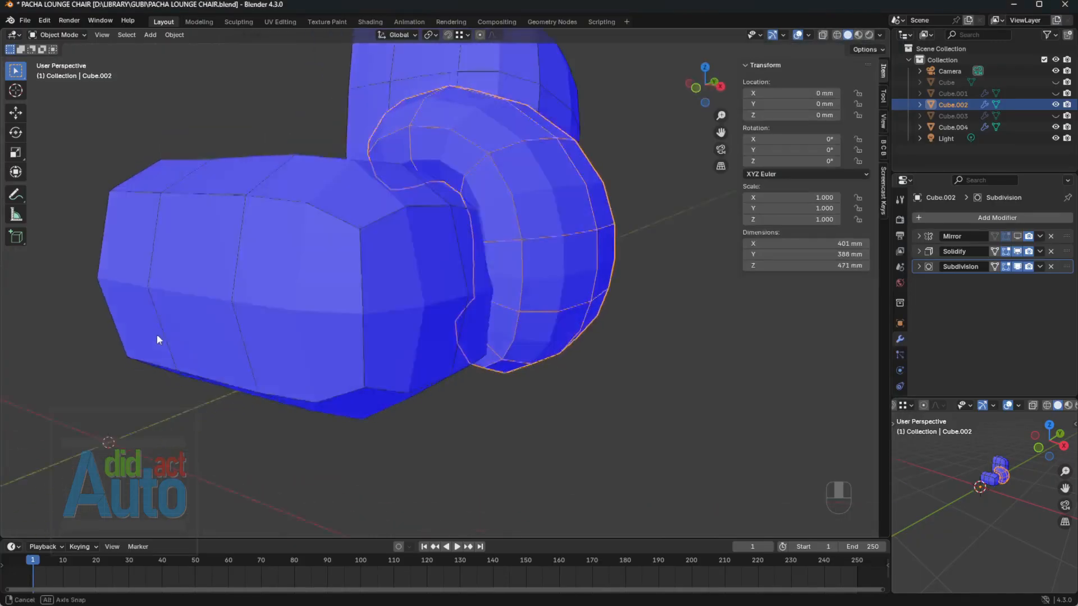
- Clear the selection and place the reference picture window beside the model for comparison
left_click(479, 369)
middle_click_drag(157, 335, 503, 322)
scroll(503, 322, "down", 1)
key("alt+Tab")
left_click_drag(589, 52, 895, 58)
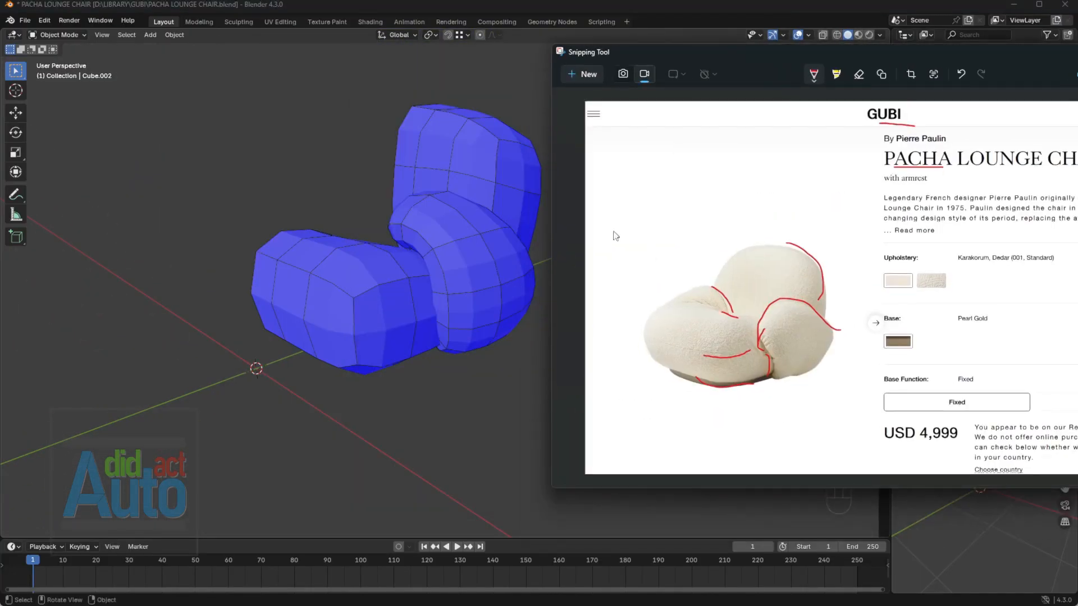
- Edit the seat shell, select the front edges along the backrest's top in edge mode and adjust their height
left_click(461, 150)
key("Tab")
key("2")
left_click(424, 94)
middle_click_drag(443, 130, 542, 120)
key("ctrl+r")
left_click(541, 117)
key("Escape")
left_click(455, 78, "shift")
middle_click_drag(455, 78, 481, 58)
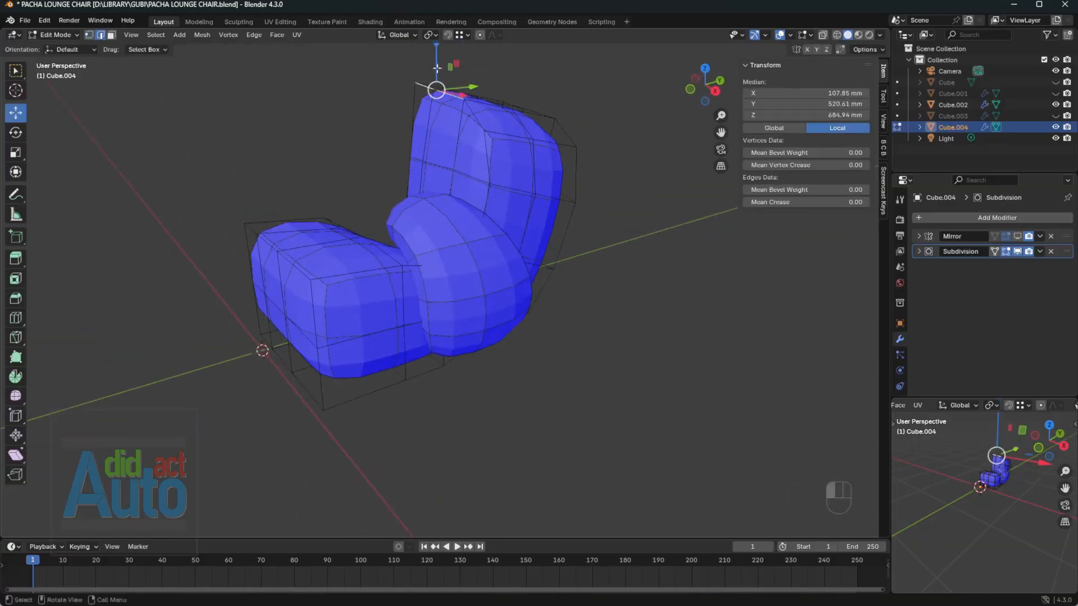
mouse_move(447, 66)
left_mouse_down()
mouse_move(451, 100)
mouse_move(456, 79)
left_mouse_up()
left_click_drag(491, 119, 488, 99)
- Adjust the vertices at the backrest's upper outer corner in vertex mode to round off its side
key("1")
left_click(487, 135)
left_click_drag(511, 144, 520, 143)
left_click_drag(498, 100, 558, 108)
left_click(533, 143)
left_click(577, 148, "shift")
- Turn the seat shell's Mirror display back on and compare the full backrest with the reference picture
left_click(1018, 237)
middle_click_drag(603, 217, 630, 226)
key("alt+Tab")
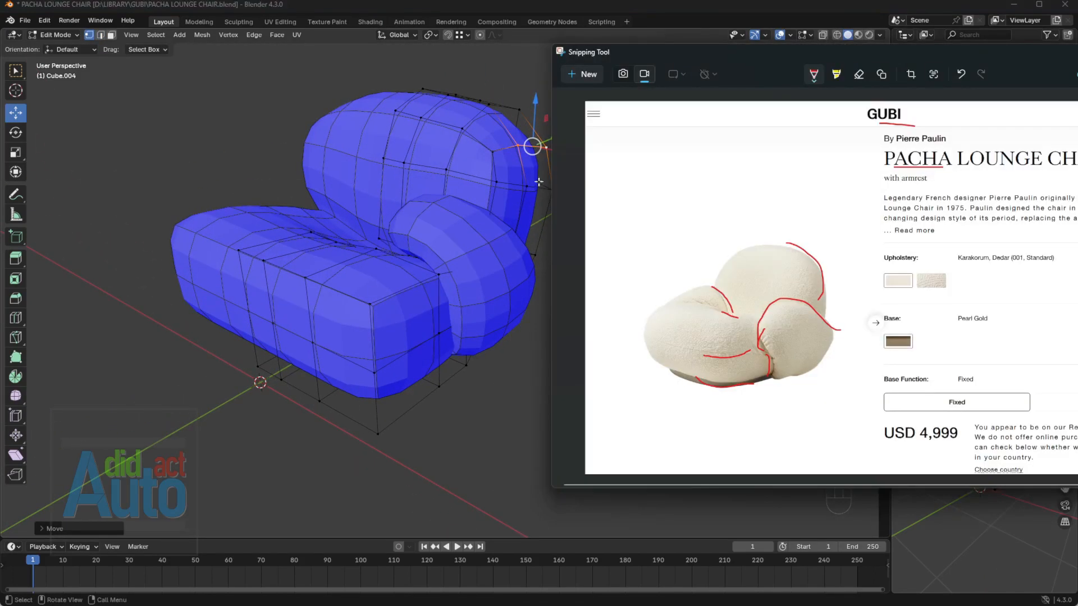
- Nudge the centre vertices of the backrest's front and the crease along Y
left_click(384, 158)
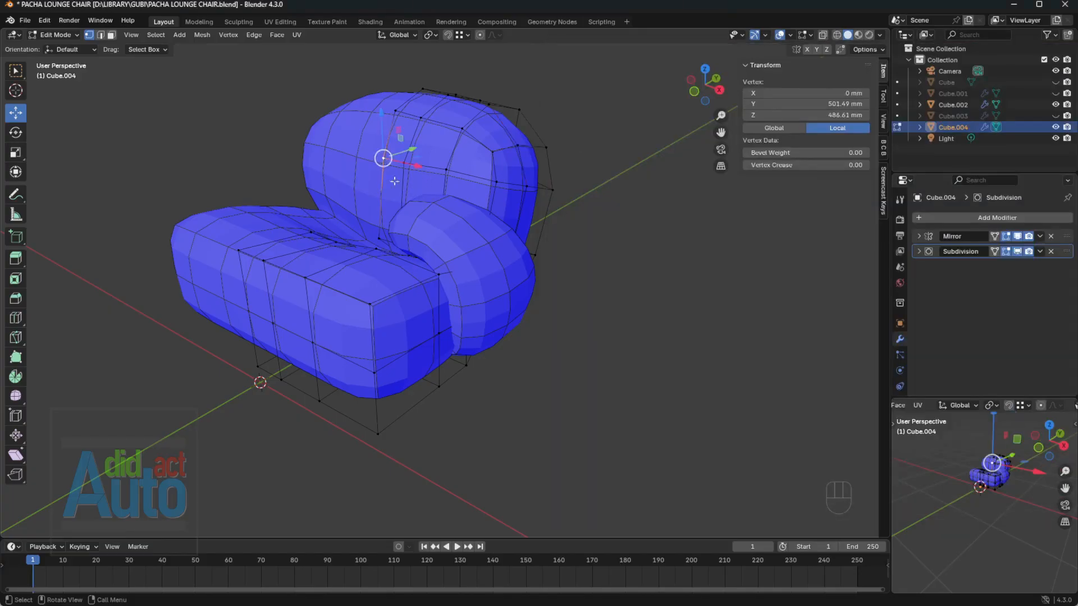
left_click_drag(413, 145, 416, 145)
left_click(379, 238)
left_click_drag(396, 221, 398, 219)
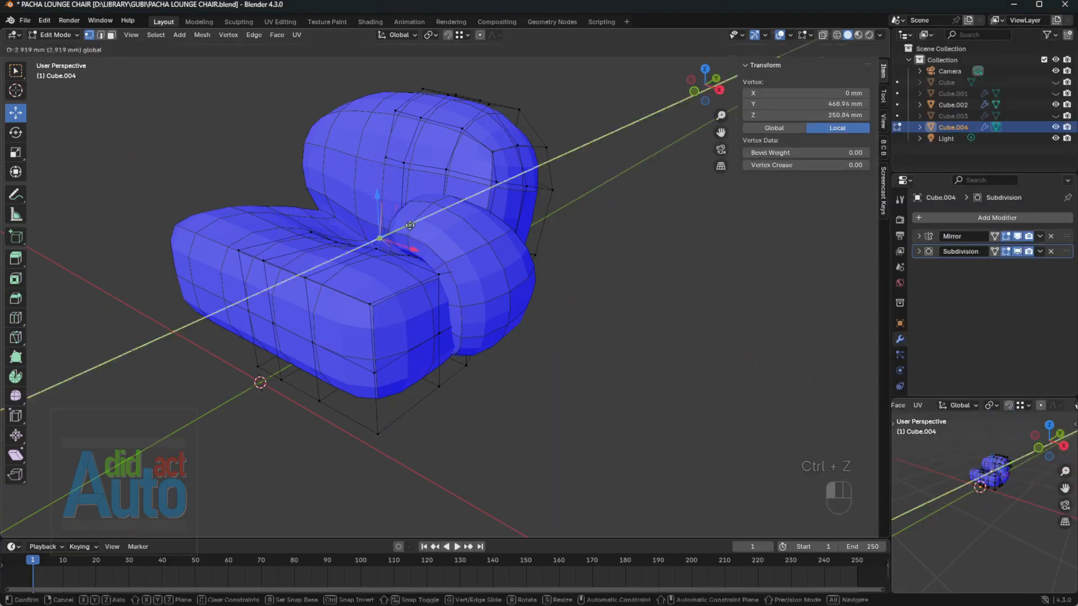
key("alt+a")
- Select the two mid-height vertices at the middle of the backrest's front in X-ray display and lower them along Z
key("alt+z")
middle_click_drag(391, 200, 364, 175)
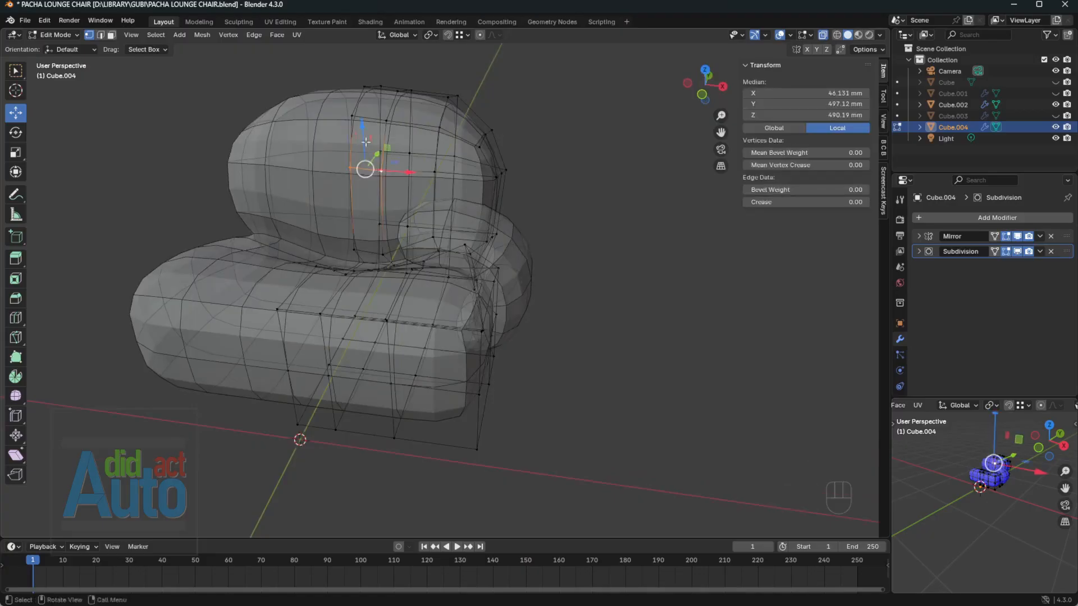
left_click_drag(365, 142, 386, 164)
left_click(435, 172, "shift")
key("a")
middle_click_drag(351, 178, 386, 103)
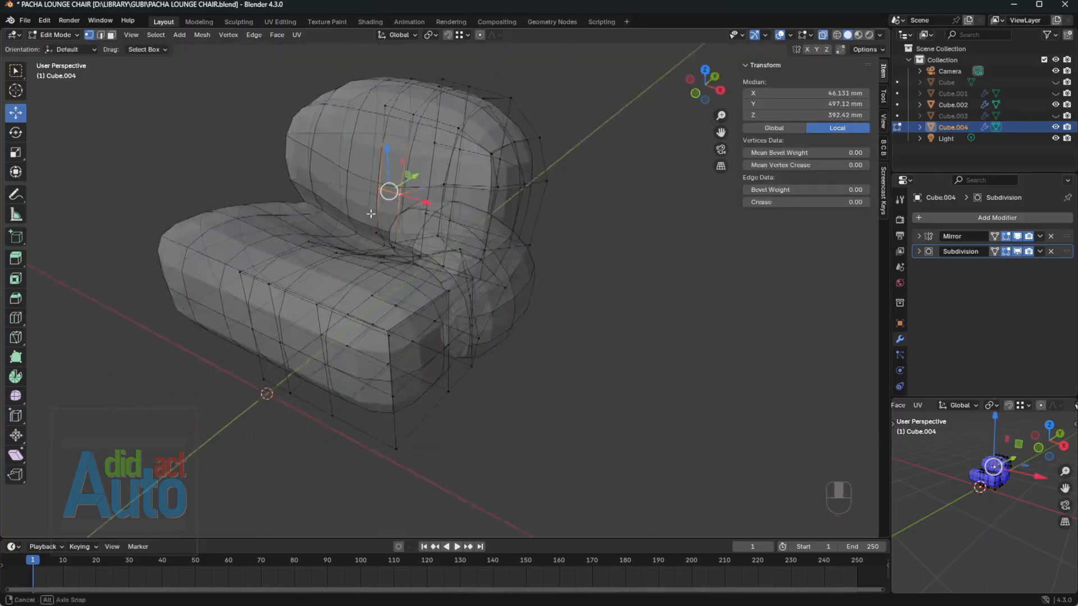
key("alt+z")
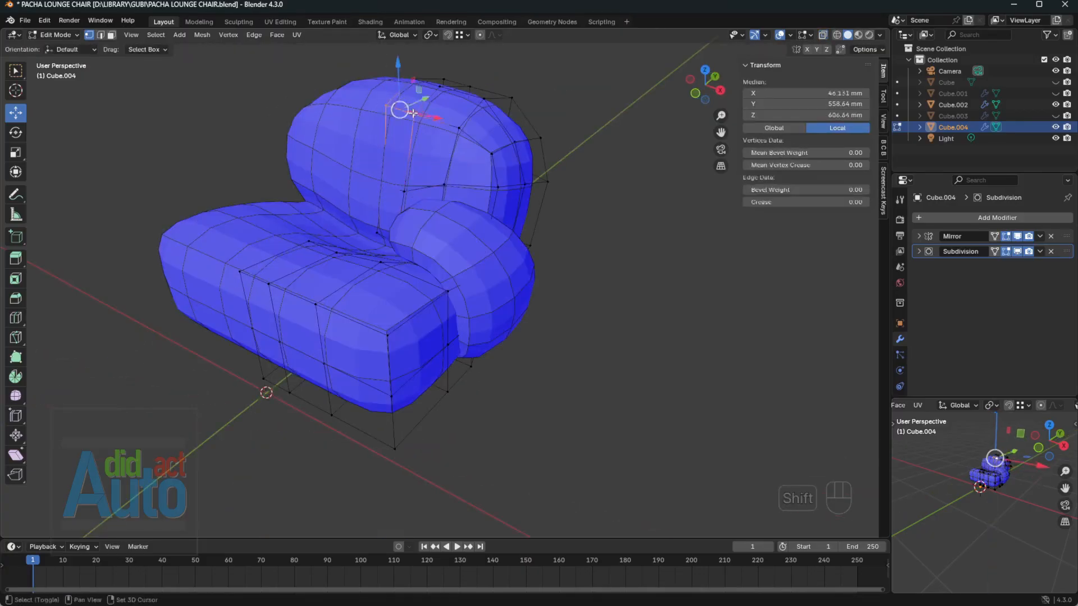
- Lower the upper vertices on the backrest's front slightly, one location at a time, and check the shape against the reference picture
left_click_drag(403, 99, 403, 100)
left_click_drag(425, 110, 480, 133)
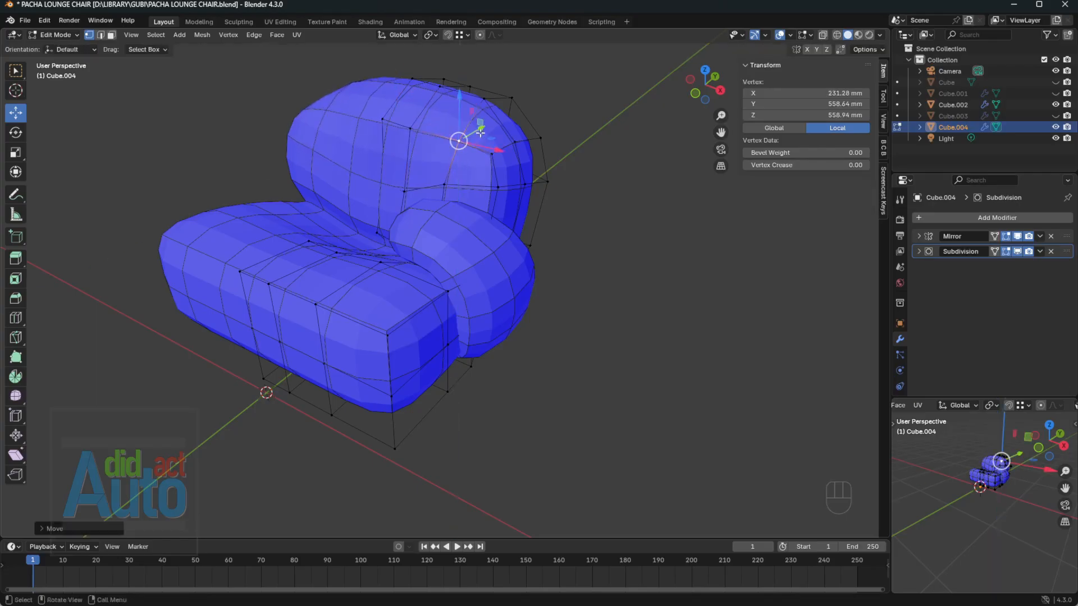
middle_click_drag(504, 187, 450, 199)
key("alt+Tab")
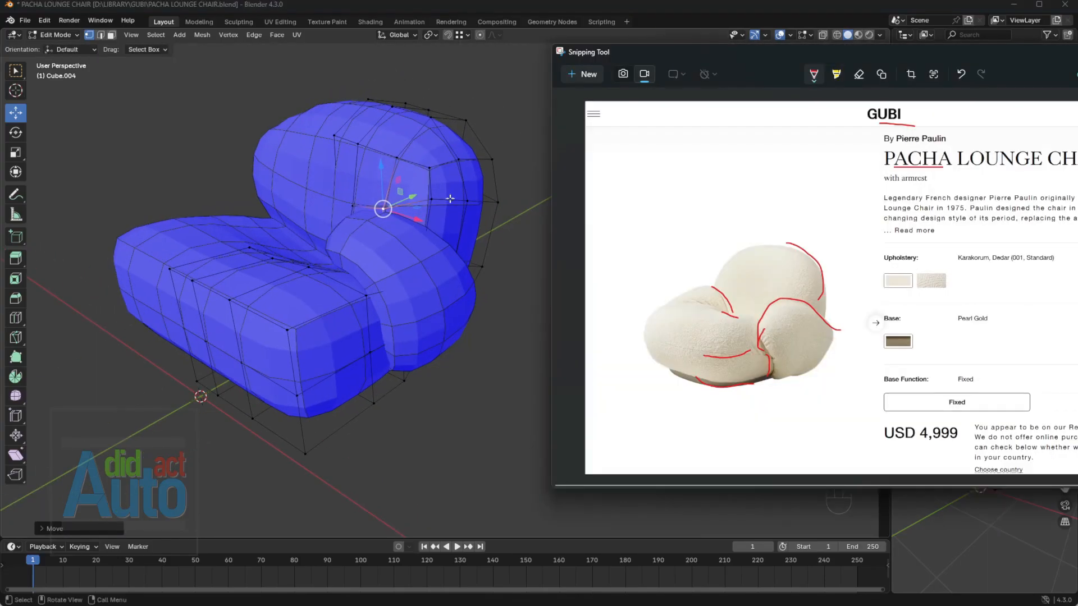
key("alt+Tab")
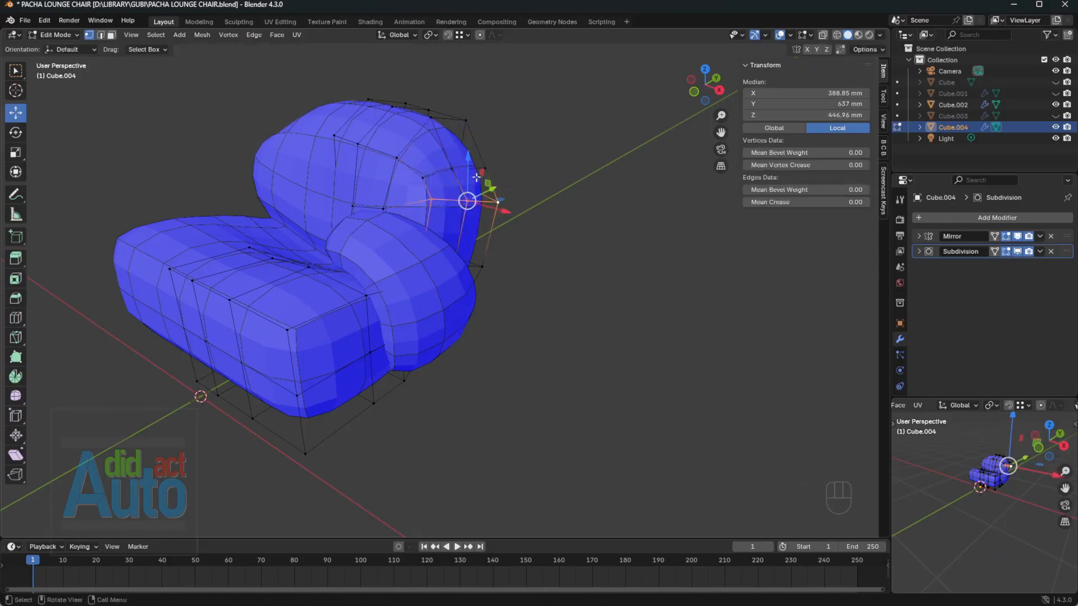
- Move the outer vertices on the backrest's side slightly along X, one location at a time
left_click_drag(497, 221, 491, 219)
middle_click_drag(483, 231, 530, 214)
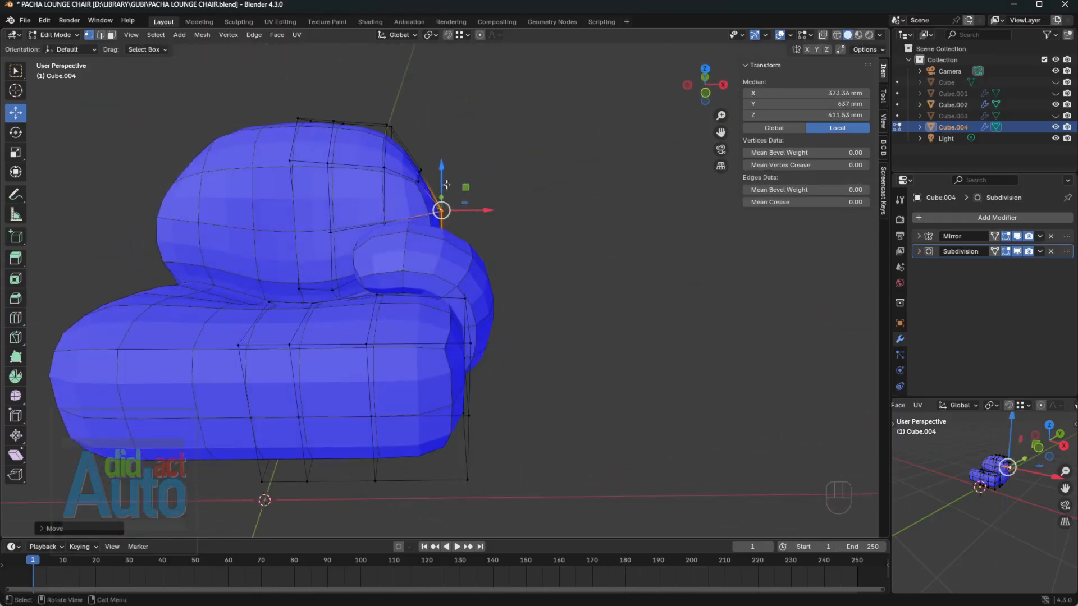
left_click_drag(456, 171, 470, 161)
middle_click_drag(483, 171, 436, 200)
left_click(464, 202)
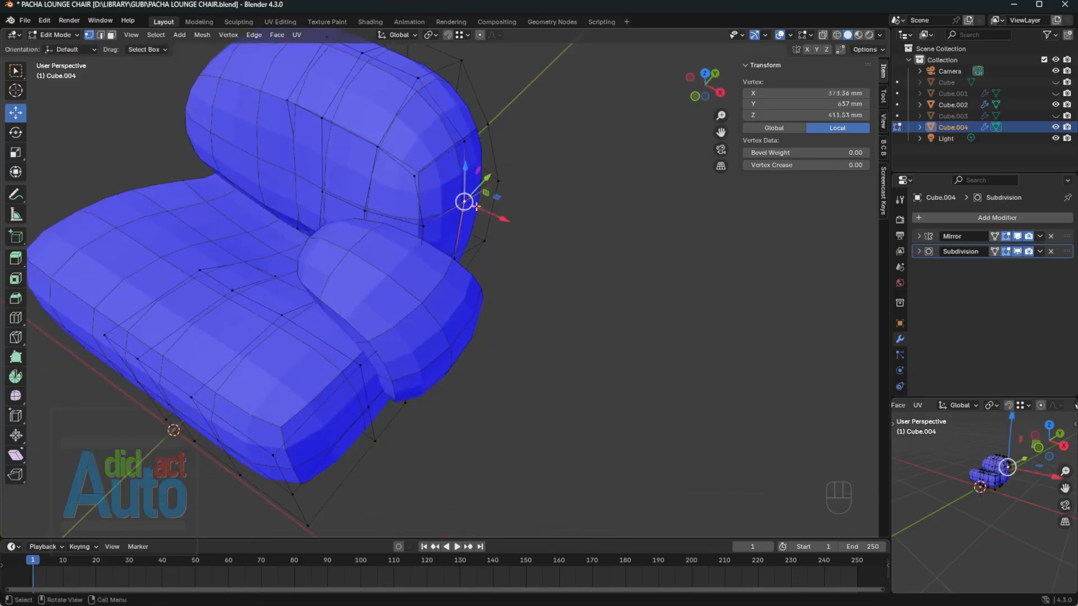
left_click_drag(501, 219, 468, 187)
- Move two outer vertices on the backrest's side outward along X, working from the rear
left_click(489, 124, "shift")
middle_click_drag(505, 169, 304, 150)
left_click(369, 248)
left_click_drag(345, 251, 339, 252)
left_click(389, 185)
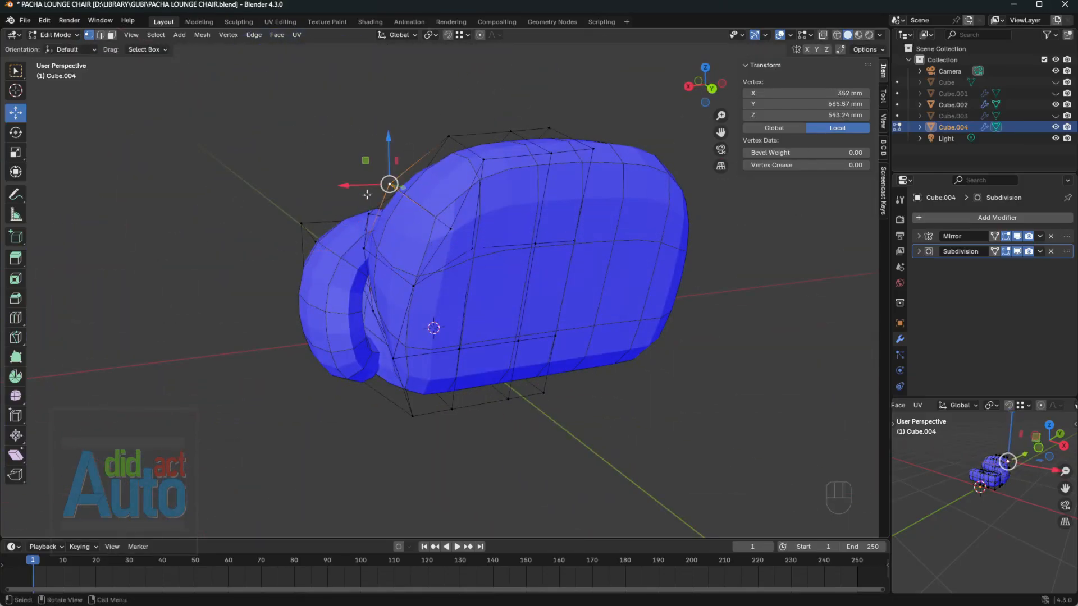
left_click_drag(365, 193, 360, 193)
- Move the vertices on the backrest's front near the armrest slightly inward along X
middle_click_drag(360, 194, 496, 225)
left_click_drag(494, 230, 485, 231)
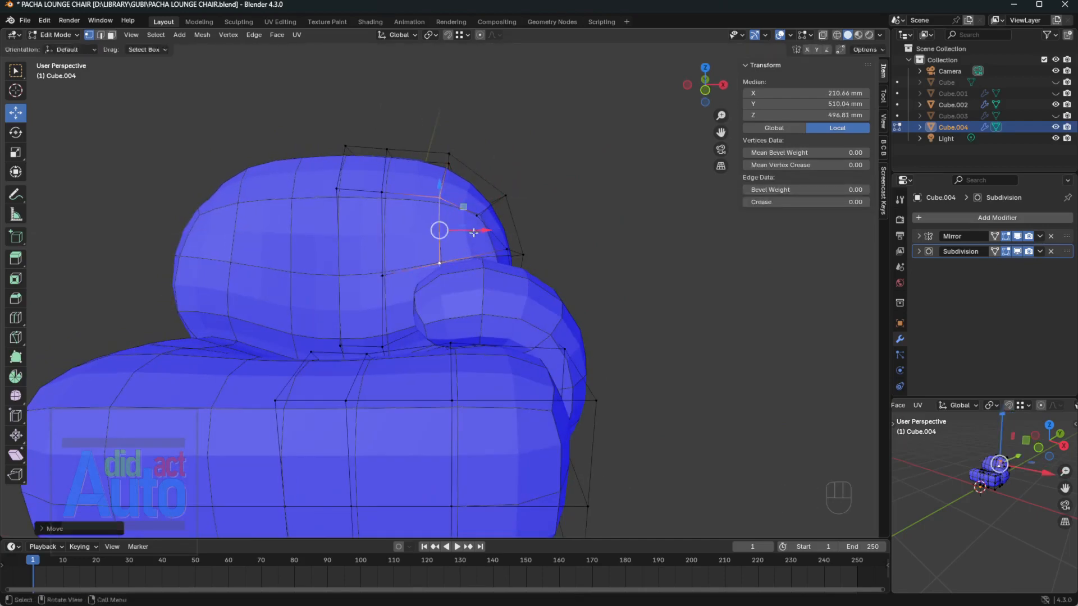
middle_click_drag(490, 238, 460, 249)
left_click(472, 265)
left_click_drag(514, 273, 511, 273)
left_click(461, 225, "shift")
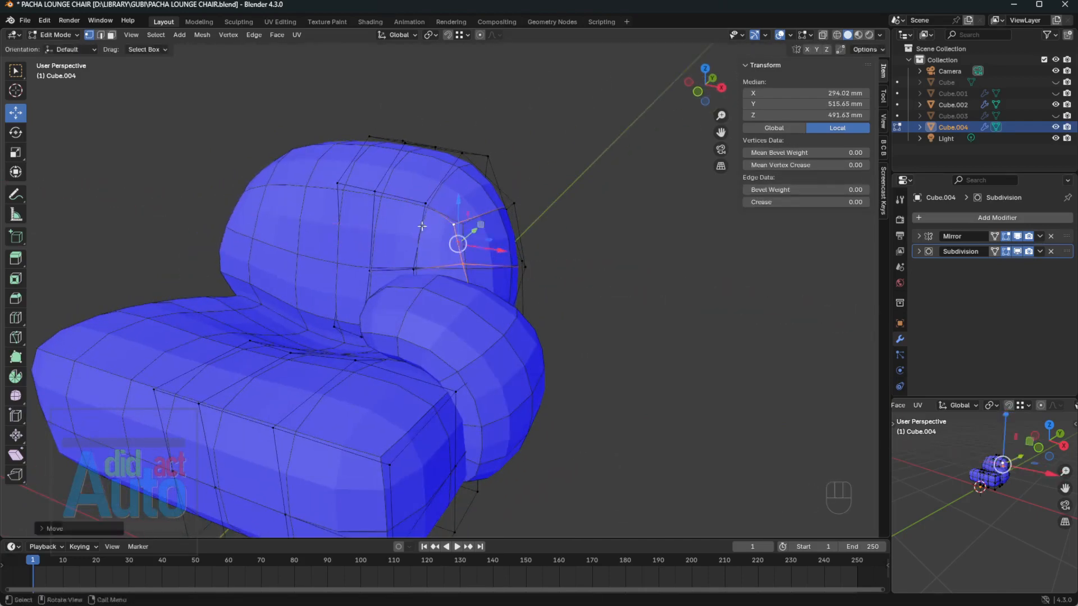
middle_click_drag(477, 245, 505, 228)
- Select the vertex hidden behind the armrest in X-ray display and move it back along Y to about 504 mm
key("alt+z")
left_click(536, 284)
key("alt+z")
middle_click_drag(550, 287, 460, 329)
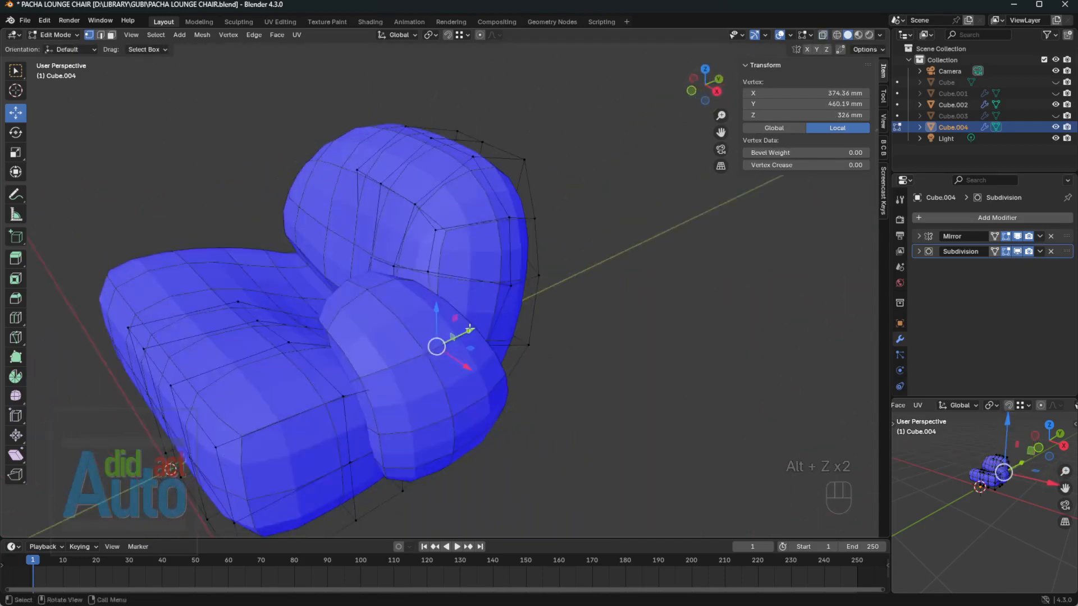
left_click_drag(461, 332, 487, 319)
middle_click_drag(487, 319, 537, 267)
- Raise the backrest's top vertices along Z against the temporarily shown size-reference cube
left_click(1056, 82)
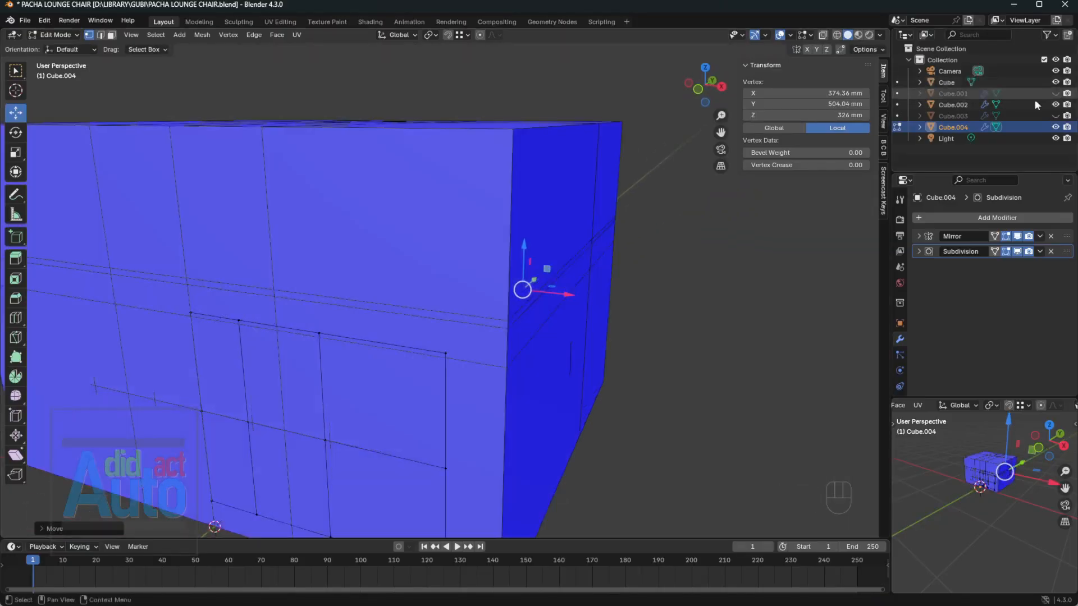
key("alt+z")
middle_click_drag(600, 188, 517, 135)
key("alt+z")
left_click_drag(515, 91, 513, 78)
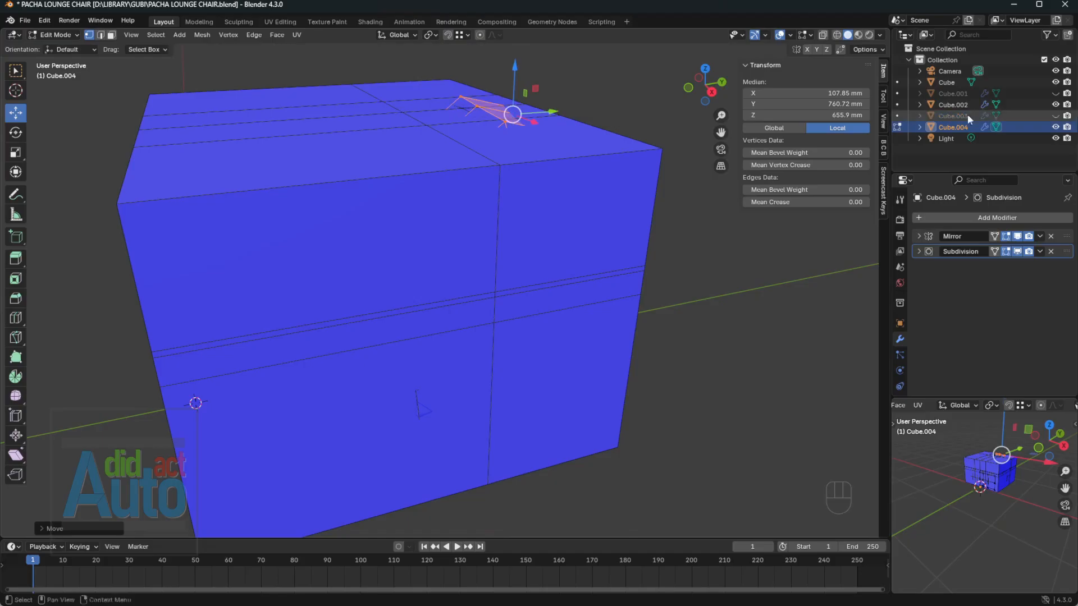
left_click(1056, 83)
- Move the upper outer vertex on the backrest's rear outward along X and up along Z, refining the contour in Back view
middle_click_drag(637, 169, 391, 141)
left_click(491, 216)
middle_click_drag(492, 216, 428, 195)
left_click_drag(375, 188, 361, 188)
left_click_drag(391, 152, 390, 138)
middle_click_drag(415, 205, 585, 234)
key("grave")
left_click(648, 197)
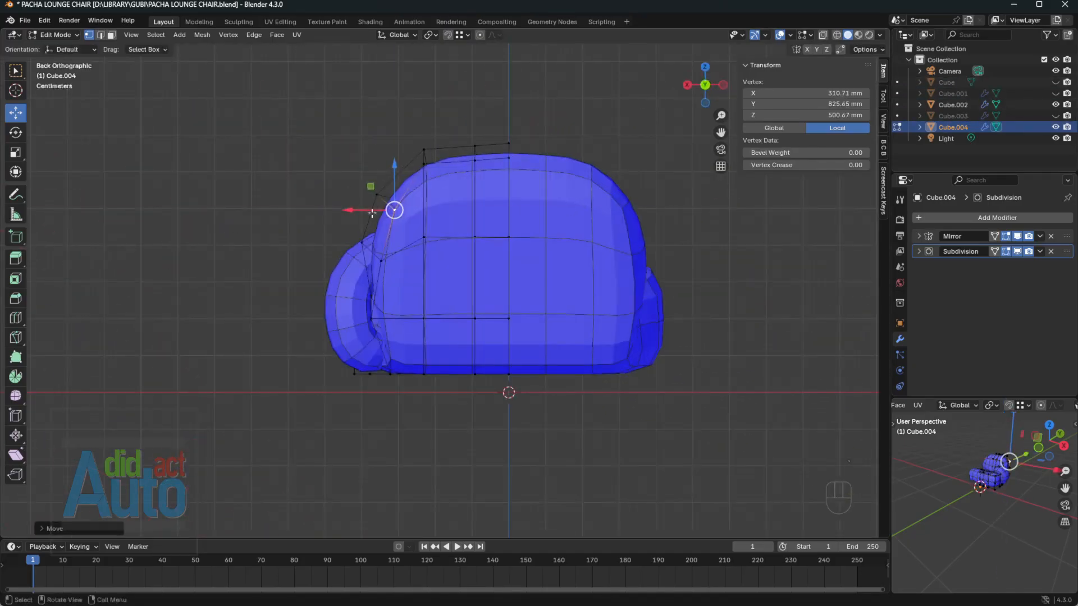
left_click_drag(372, 213, 420, 154)
- In Front view, move the vertices at the backrest's upper outer corner outward along X and raise the corner along Z
key("grave")
left_click(344, 185)
left_click(460, 192)
scroll(496, 163, "up", 2)
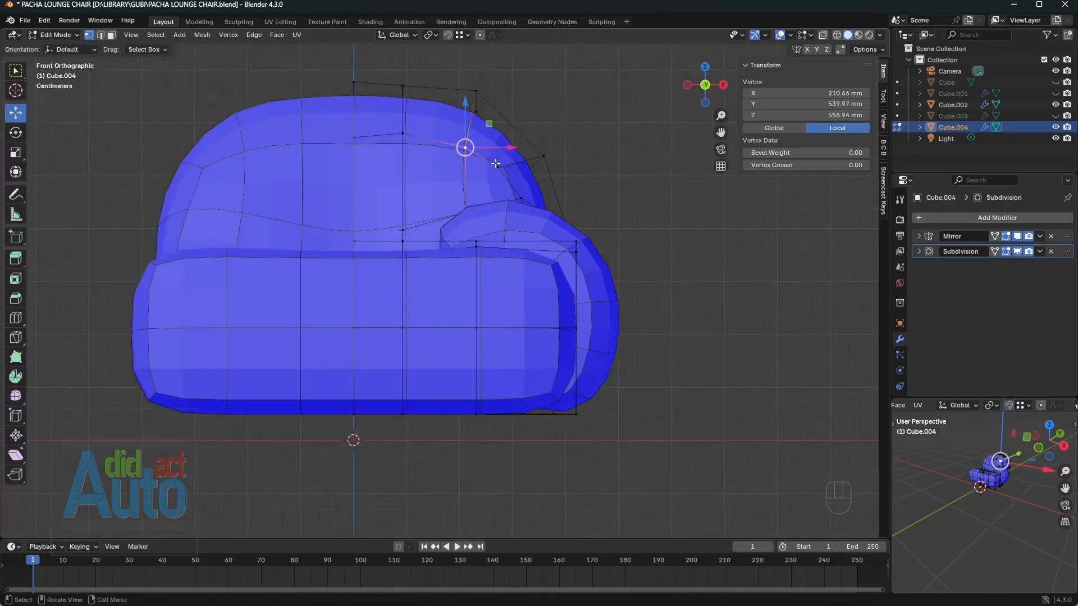
left_click_drag(520, 172, 525, 172)
left_click_drag(531, 135, 564, 171)
left_click_drag(544, 122, 544, 112)
left_click_drag(570, 145, 573, 145)
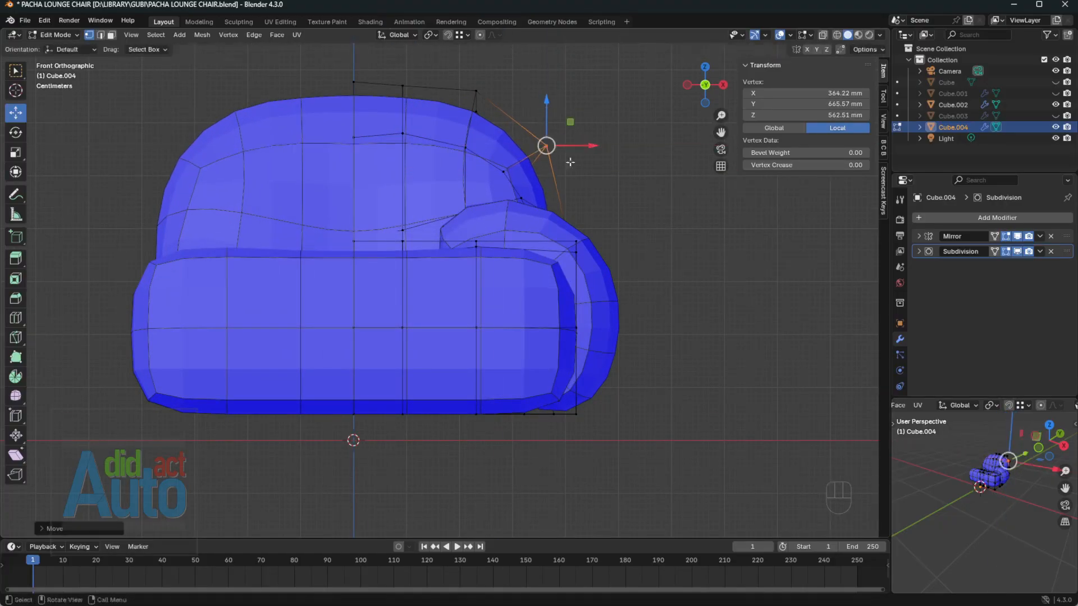
- Compare the chair with the reference picture and lower vertices at the armrest's inner end along Z
middle_click_drag(613, 209, 571, 235)
key("Tab")
middle_click_drag(520, 312, 315, 231)
key("alt+Tab")
left_click(423, 271)
key("Tab")
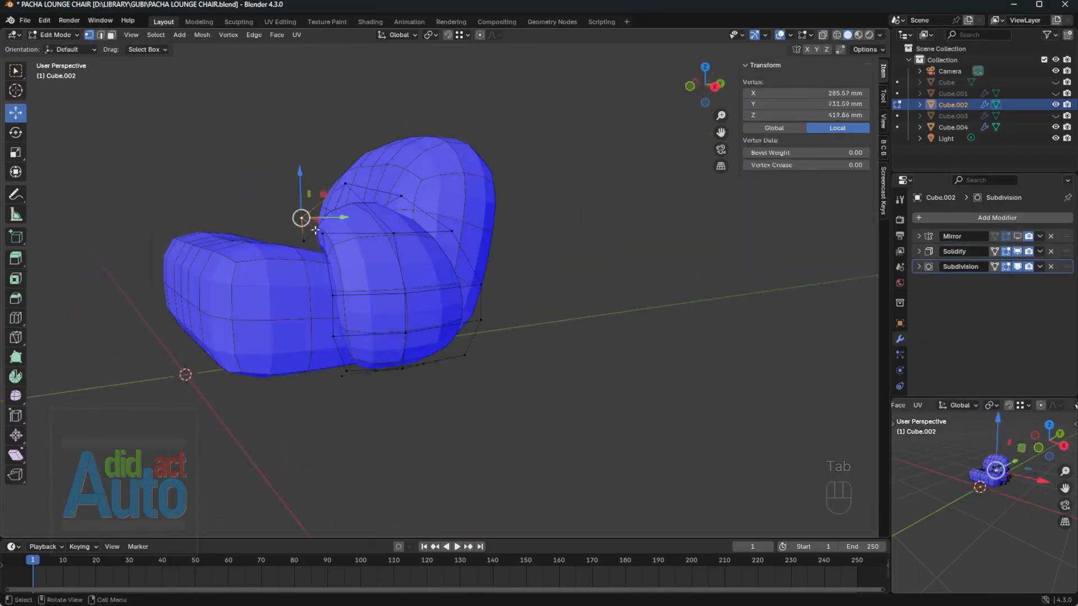
left_click_drag(312, 192, 313, 206)
middle_click_drag(337, 294, 425, 310)
left_click(394, 238)
left_click_drag(393, 202, 395, 210)
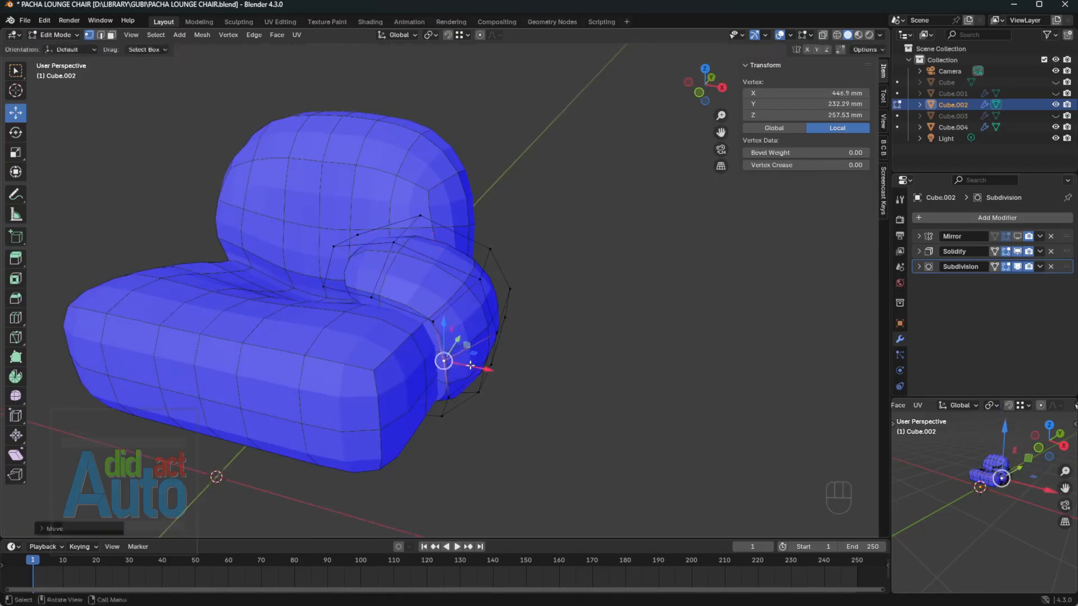
- Move the armrest's lower front vertex inward along X and adjust the vertices at its inner end
left_click(448, 398)
left_click_drag(475, 402, 470, 401)
left_click(324, 287)
left_click_drag(358, 215, 358, 219)
- Move three vertices along the armrest's outer surface forward along Y, one at a time
left_click(394, 242)
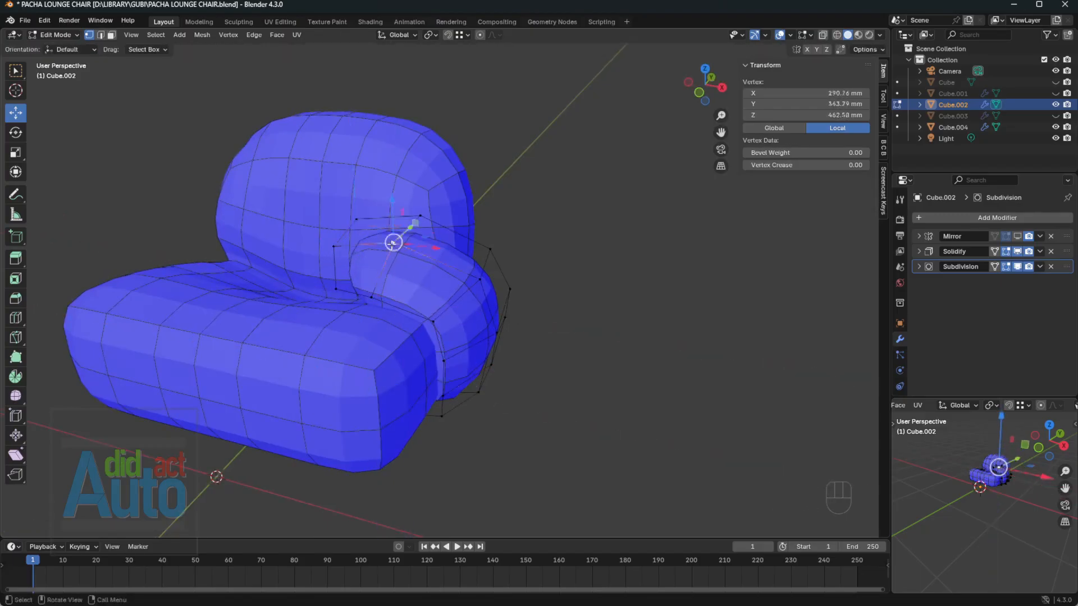
middle_click_drag(394, 242, 326, 243)
left_click_drag(377, 250, 365, 253)
left_click(383, 325)
left_click_drag(407, 319, 397, 321)
left_click(411, 378)
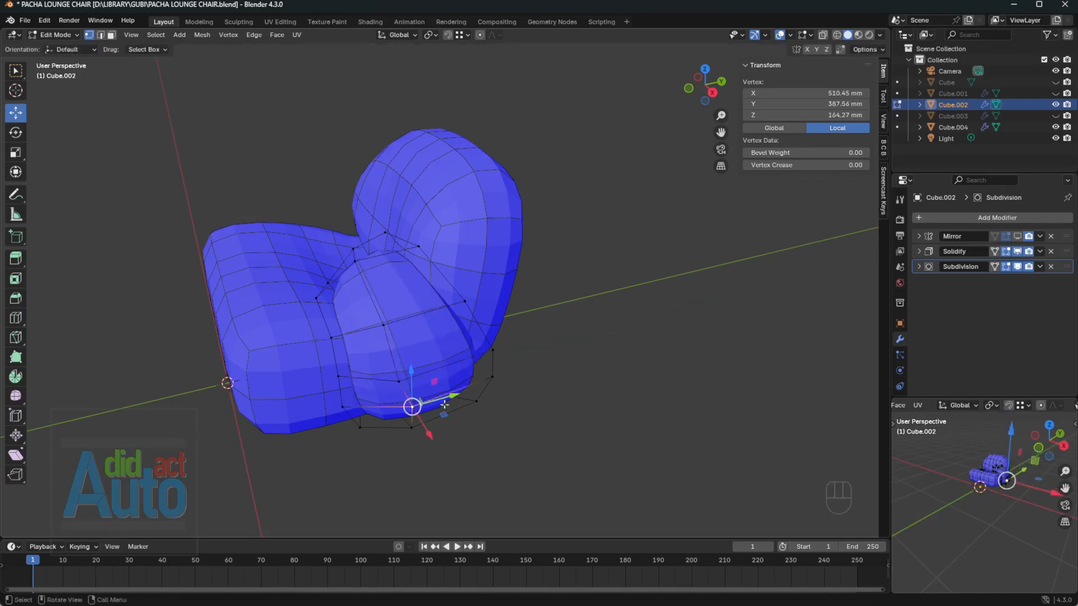
left_click_drag(446, 398, 435, 402)
middle_click_drag(436, 402, 400, 387)
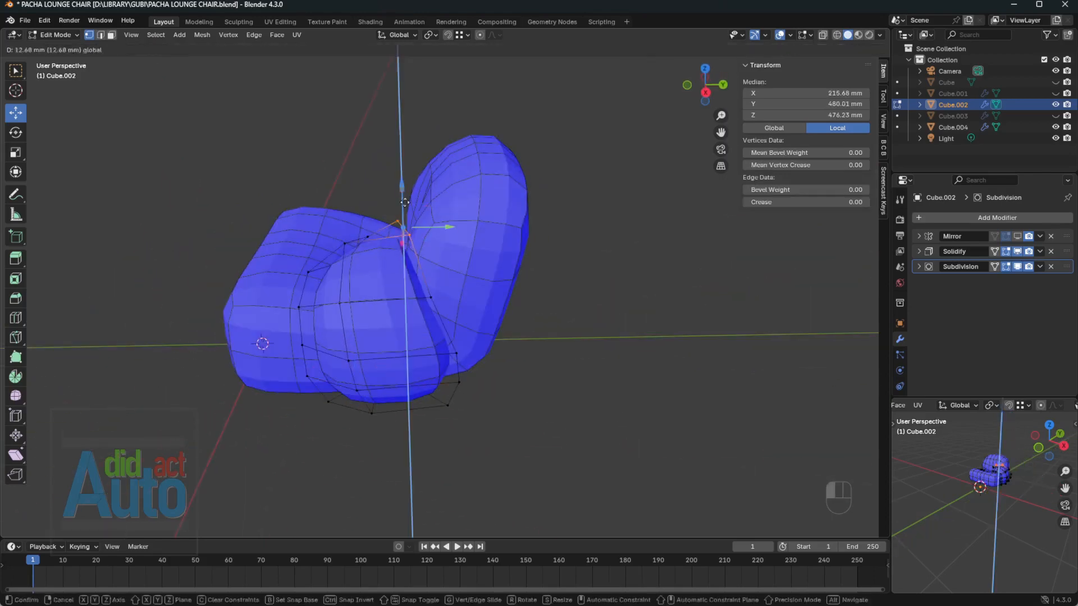
- Raise two vertices at the armrest's inner end along Z and move two vertices on its outer surface forward along Y
left_click(404, 202)
middle_click_drag(405, 202, 426, 254)
middle_click_drag(402, 212, 362, 233)
left_click_drag(399, 256, 390, 259)
left_click(402, 319)
left_click_drag(440, 309, 428, 312)
middle_click_drag(419, 366, 524, 316)
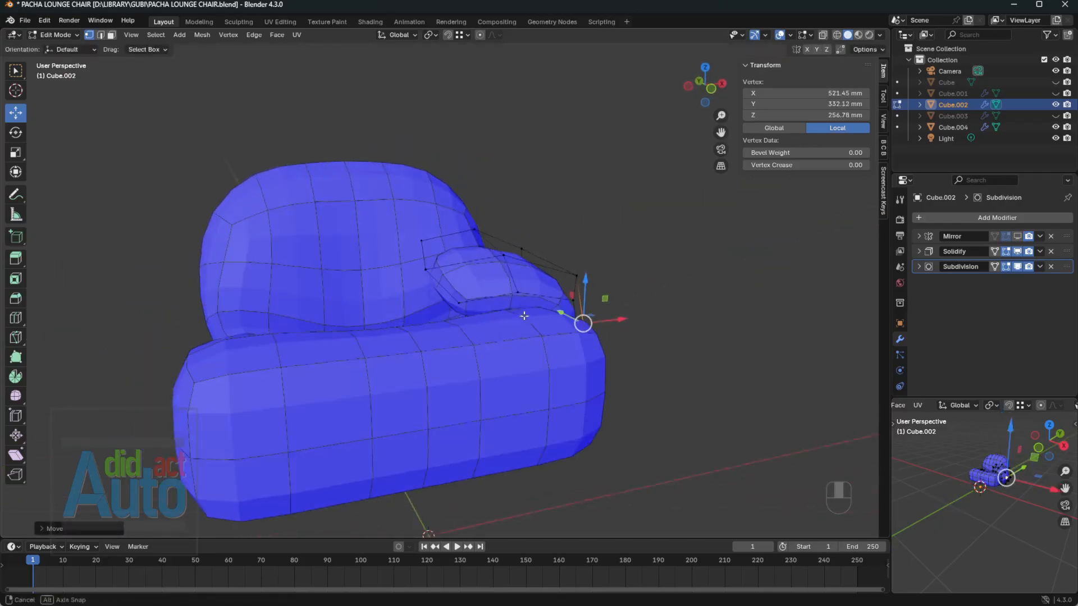
- Nudge the vertices at the armrest's inner end forward along Y, one at a time
left_click_drag(411, 248, 417, 252)
middle_click_drag(417, 251, 482, 299)
left_click(500, 308)
left_click_drag(460, 292, 467, 295)
left_click(548, 270)
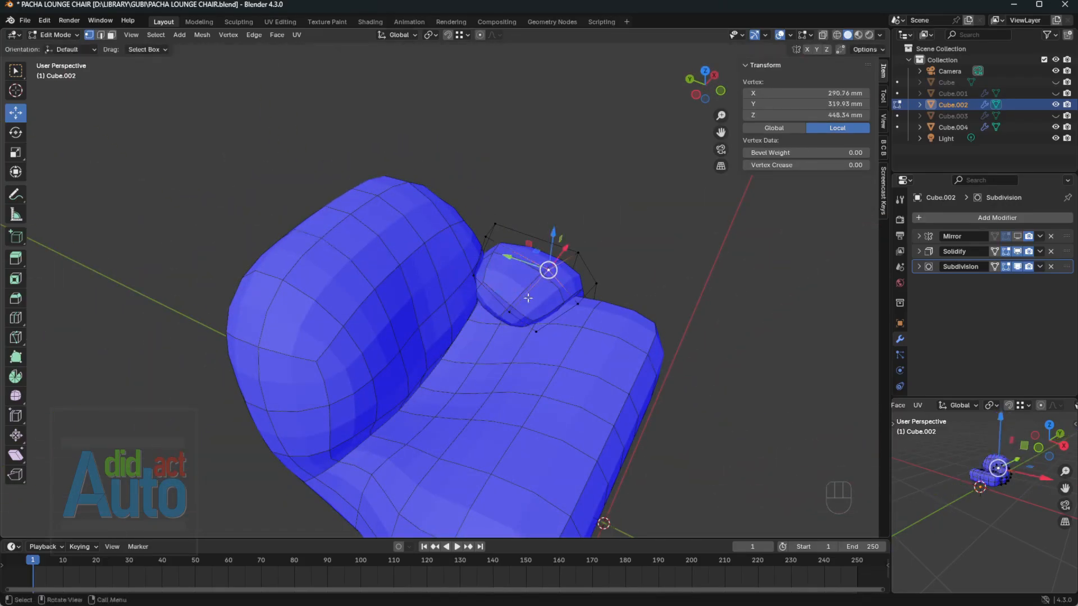
left_click_drag(509, 256, 514, 259)
- Compare the chair with the reference picture and move the seat's top front row of vertices along Y
middle_click_drag(511, 281, 517, 331)
key("Tab")
key("alt+Tab")
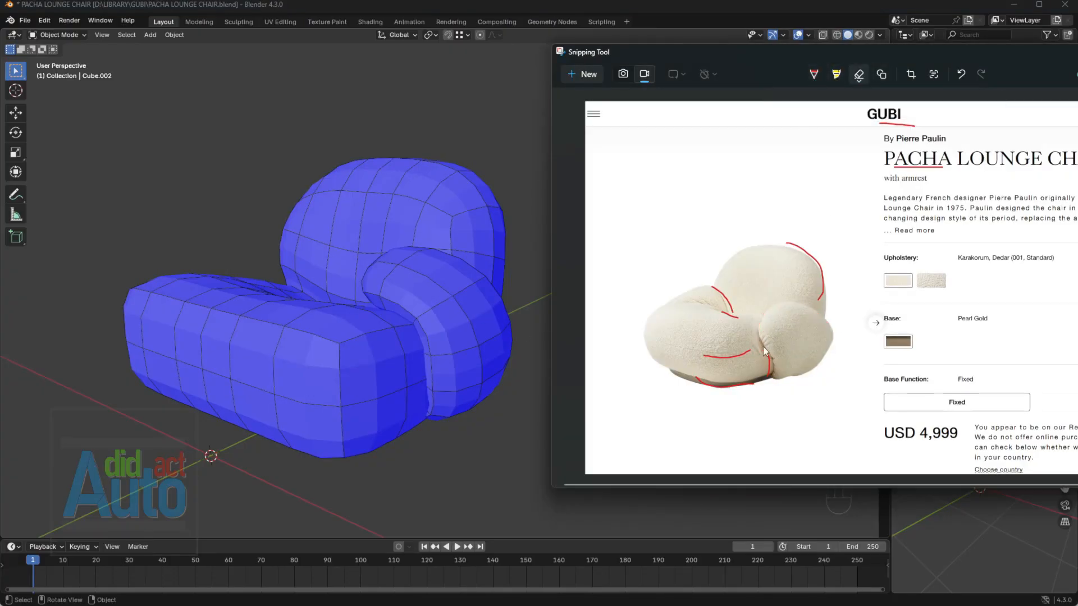
left_click(439, 322)
left_click(352, 335)
key("Tab")
middle_click_drag(352, 335, 238, 286)
left_click_drag(178, 258, 263, 307)
left_click_drag(248, 277, 234, 277)
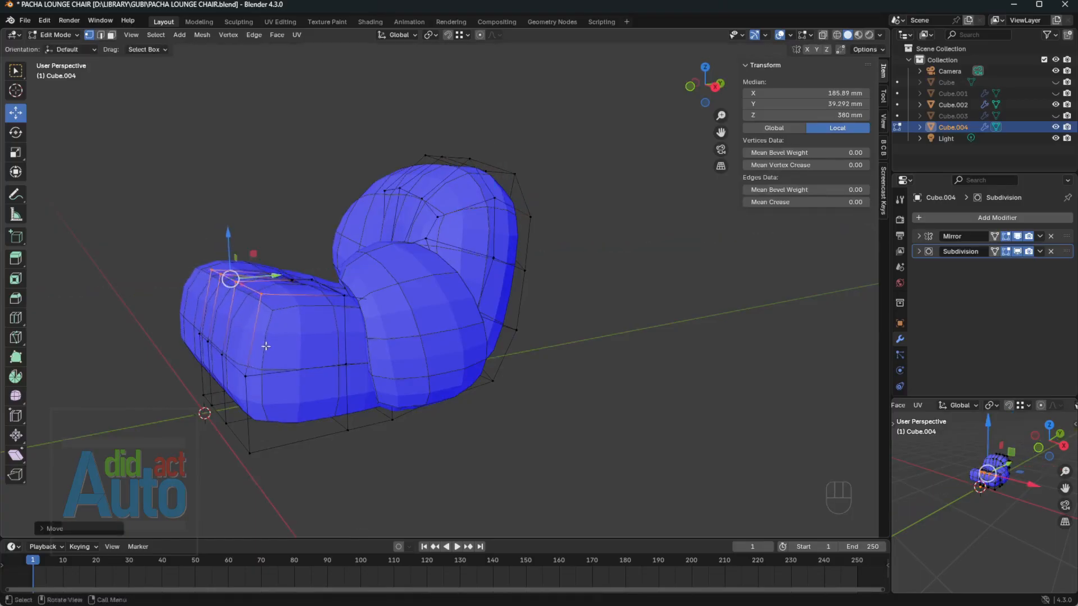
- Select the seat's bottom front row of vertices and move it back along Y
middle_click_drag(233, 277, 441, 370)
middle_click_drag(472, 403, 461, 340, "shift")
left_click(423, 466, "shift")
left_click(456, 410, "shift")
left_click_drag(465, 376, 442, 371)
middle_click_drag(397, 444, 298, 387)
left_click_drag(276, 371, 295, 364)
middle_click_drag(295, 365, 218, 266)
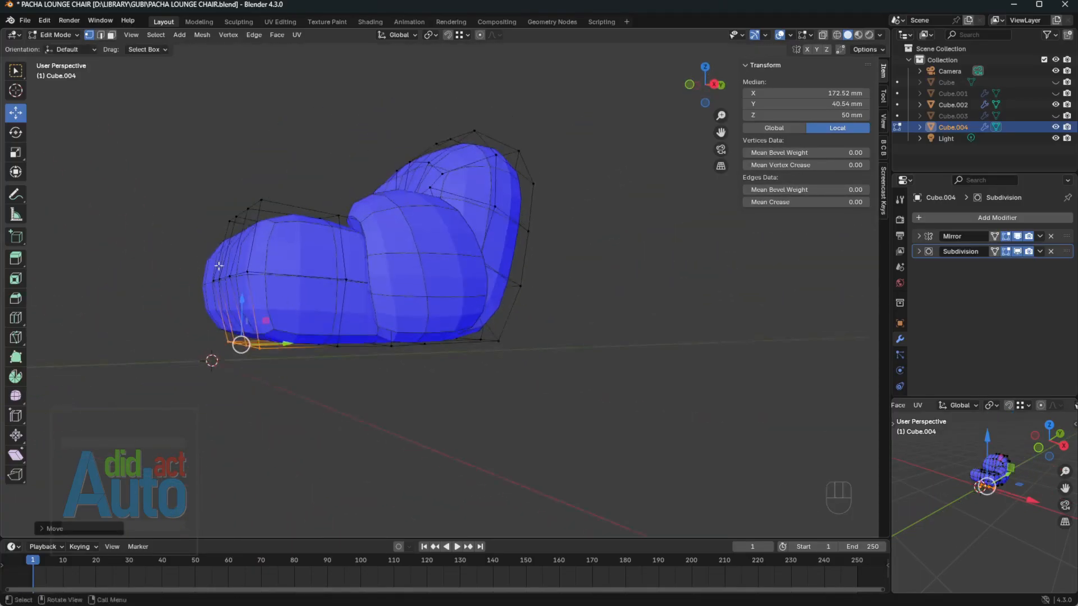
- Move the seat's mid-height front vertices to about Y -23 mm, using the temporarily shown size-reference cube as a guide
left_click_drag(272, 276, 260, 276)
left_click(1055, 82)
middle_click_drag(435, 240, 544, 276)
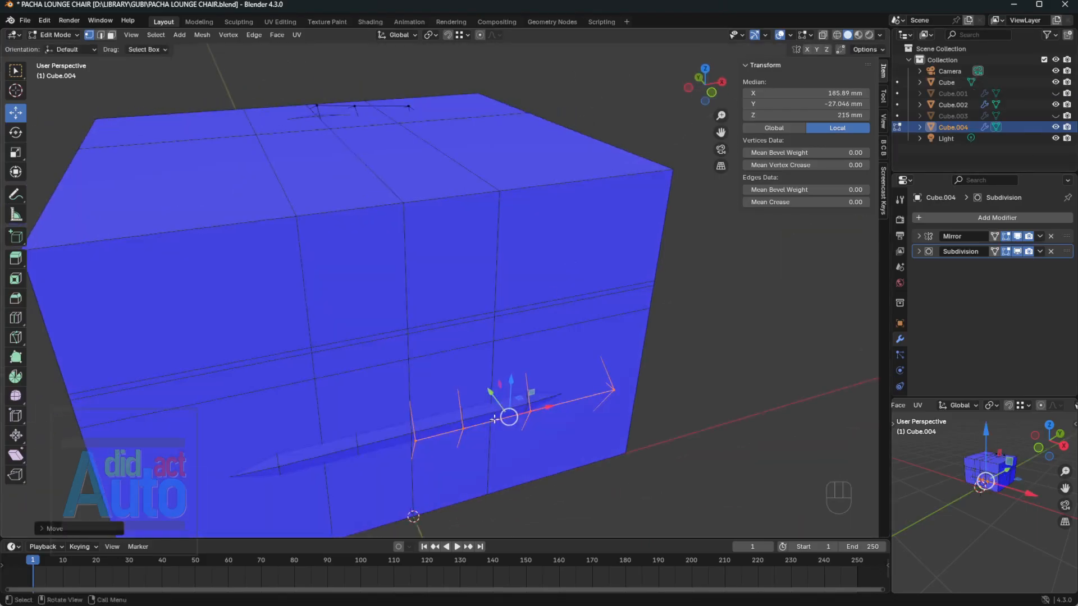
left_click_drag(495, 398, 493, 395)
left_click(1055, 82)
middle_click_drag(663, 281, 426, 289)
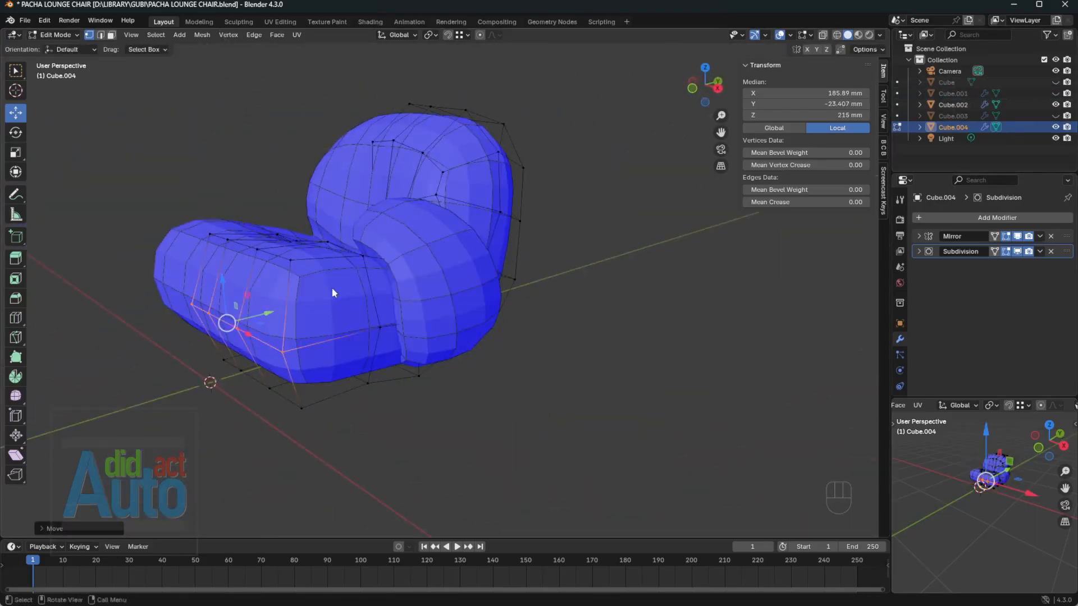
- Select the upper and lower vertices on the seat's outer side in X-ray display and move them inward along X
key("Tab")
left_click(408, 336)
middle_click_drag(343, 292, 465, 362)
left_click(462, 340)
key("Tab")
key("alt+z")
left_click(428, 330)
left_click(386, 377, "shift")
middle_click_drag(469, 400, 429, 363)
left_click(354, 435, "shift")
left_click(344, 369, "shift")
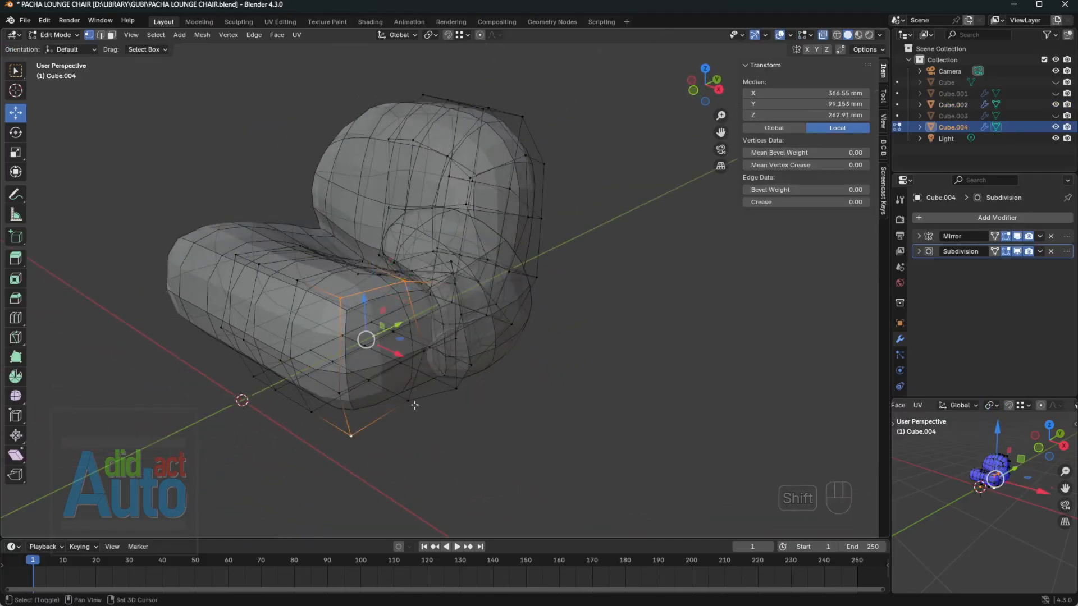
middle_click_drag(414, 405, 517, 392)
left_click_drag(524, 391, 519, 390)
- Move further vertices on the seat's outer side inward along X and adjust the mid-height front corner
middle_click_drag(519, 396, 490, 397)
left_click(459, 387)
left_click_drag(501, 403, 497, 401)
middle_click_drag(496, 401, 517, 395)
left_click(514, 300)
left_click_drag(547, 297, 512, 288)
middle_click_drag(511, 288, 494, 323)
left_click(505, 419)
left_click_drag(545, 437, 521, 426)
left_click(436, 500)
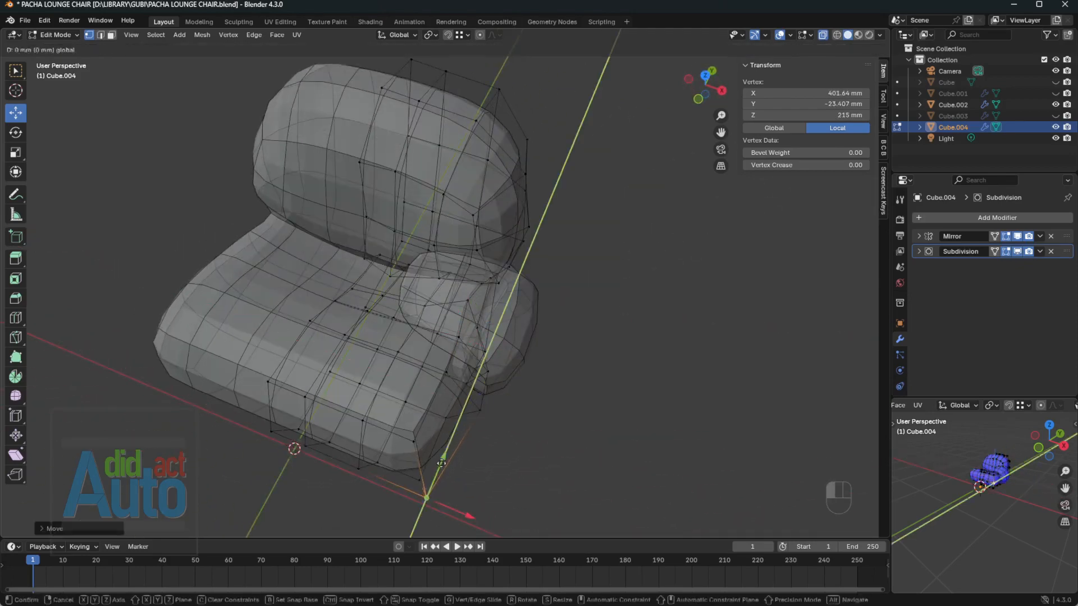
middle_click_drag(449, 490, 500, 379)
- Turn off X-ray display, edit the armrest mesh and move a vertex on its front edge inward along X
key("Tab")
key("alt+z")
left_click(480, 411)
left_click(508, 368)
middle_click_drag(553, 309, 558, 335)
scroll(558, 335, "up", 1)
key("Tab")
left_click(528, 366)
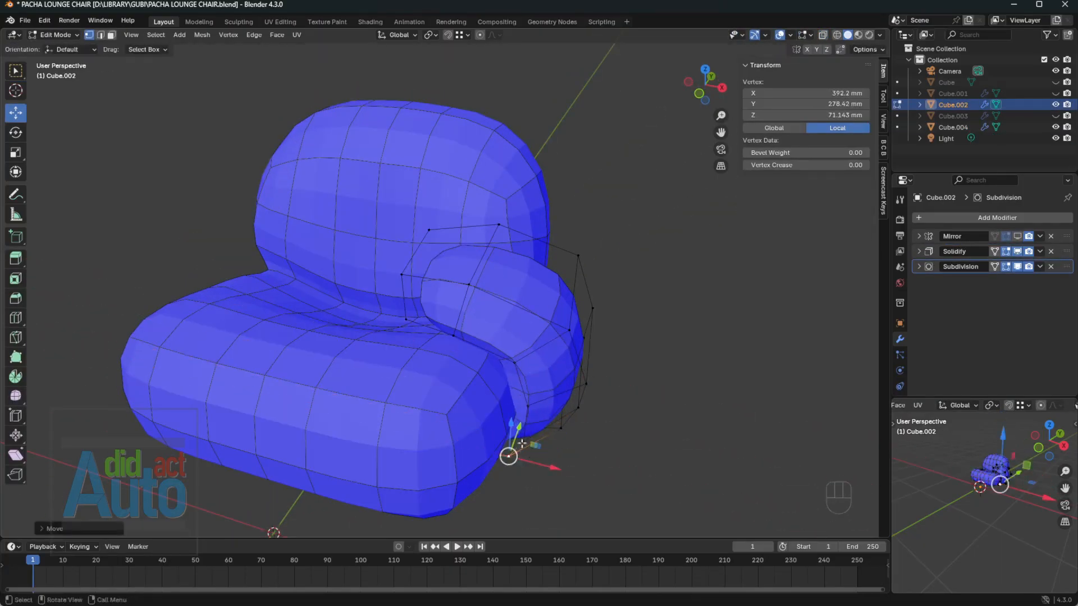
left_click_drag(559, 371, 551, 371)
middle_click_drag(552, 370, 543, 347)
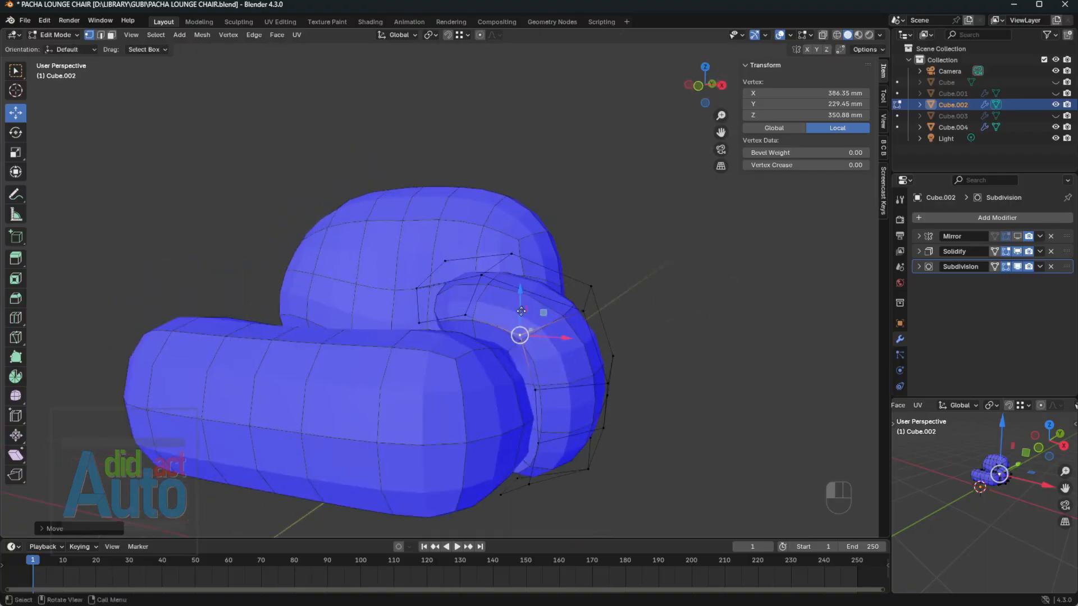
- Lower the vertex on the armrest's upper front edge along Z and nudge the neighbouring shape
left_click_drag(520, 298, 520, 305)
middle_click_drag(520, 306, 530, 337)
middle_click_drag(449, 349, 400, 336)
left_click_drag(423, 320, 424, 319)
middle_click_drag(425, 320, 522, 351)
- In Front view, move the armrest's outer contour vertices freely to smooth its rounded side
key("grave")
left_click(464, 312)
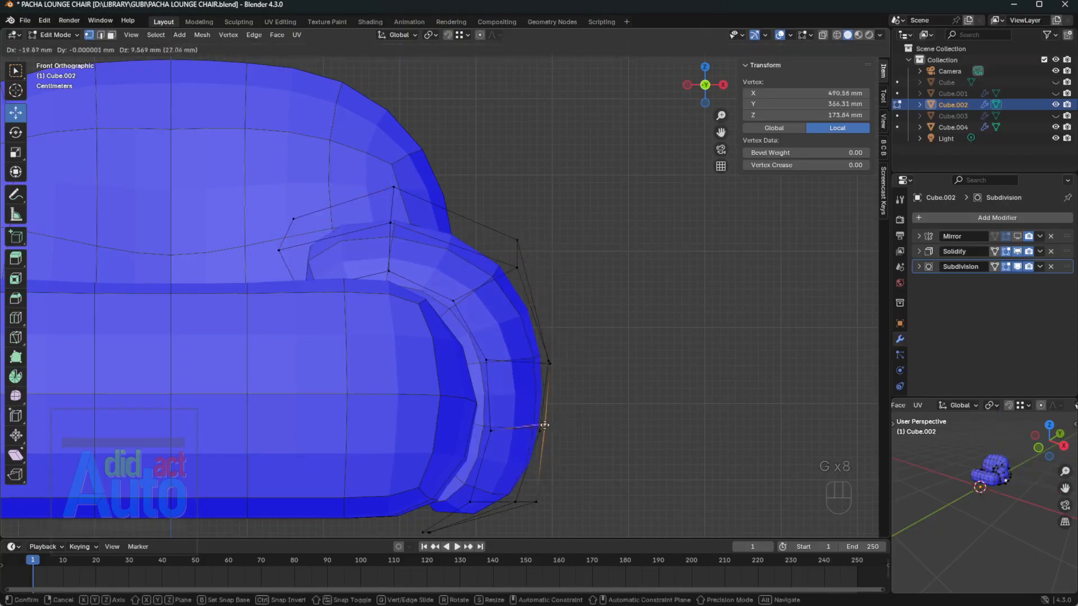
left_click(529, 497)
middle_click_drag(529, 496, 443, 453)
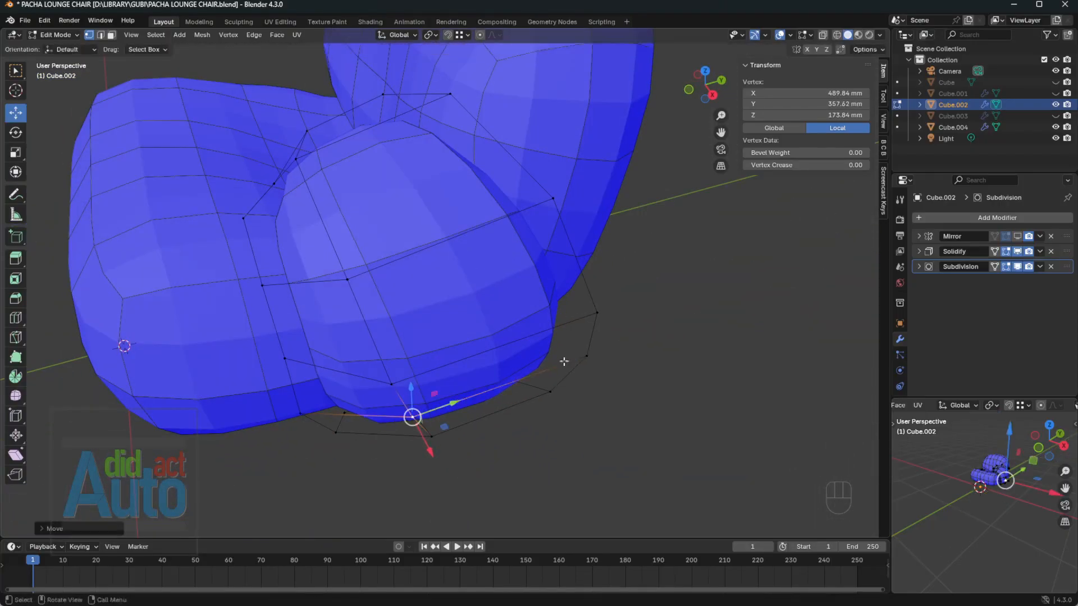
middle_click_drag(564, 362, 468, 315)
- Select the vertices along the armrest's rear outer edge and nudge them along Y
key("Tab")
key("Tab")
key("a")
key("ctrl+z")
left_click(454, 248)
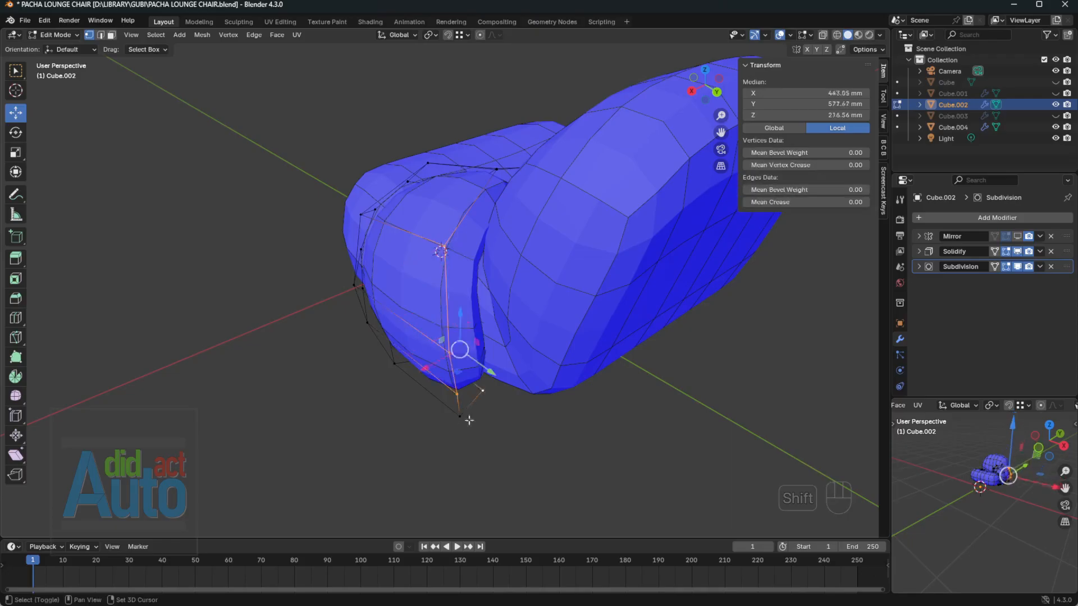
left_click(469, 420, "shift")
left_click_drag(520, 414, 523, 415)
- Move the vertices on the armrest's lower rear side slightly outward along X
middle_click_drag(533, 387, 461, 388)
left_click(393, 245, "shift")
left_click(453, 348)
left_click(459, 397, "shift")
left_click_drag(418, 385, 405, 388)
- Add the armrest's bottom rear vertices to the selection and move the group inward along X
middle_click_drag(427, 393, 435, 370)
left_click(495, 415, "shift")
left_click(515, 417, "shift")
middle_click_drag(508, 416, 476, 441)
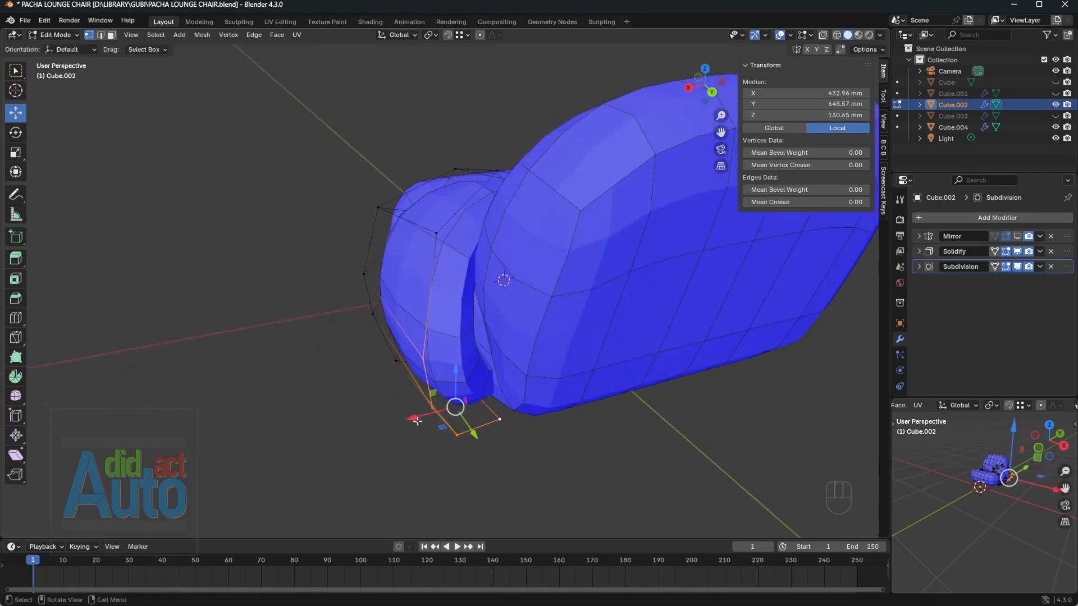
left_click_drag(417, 417, 437, 413)
- Move the armrest's upper rear side vertex outward along X, then shift it with the neighbouring vertex forward along Y
middle_click_drag(436, 413, 468, 436)
left_click(465, 273)
left_click_drag(440, 287, 429, 293)
middle_click_drag(431, 292, 442, 294)
left_click(508, 245, "shift")
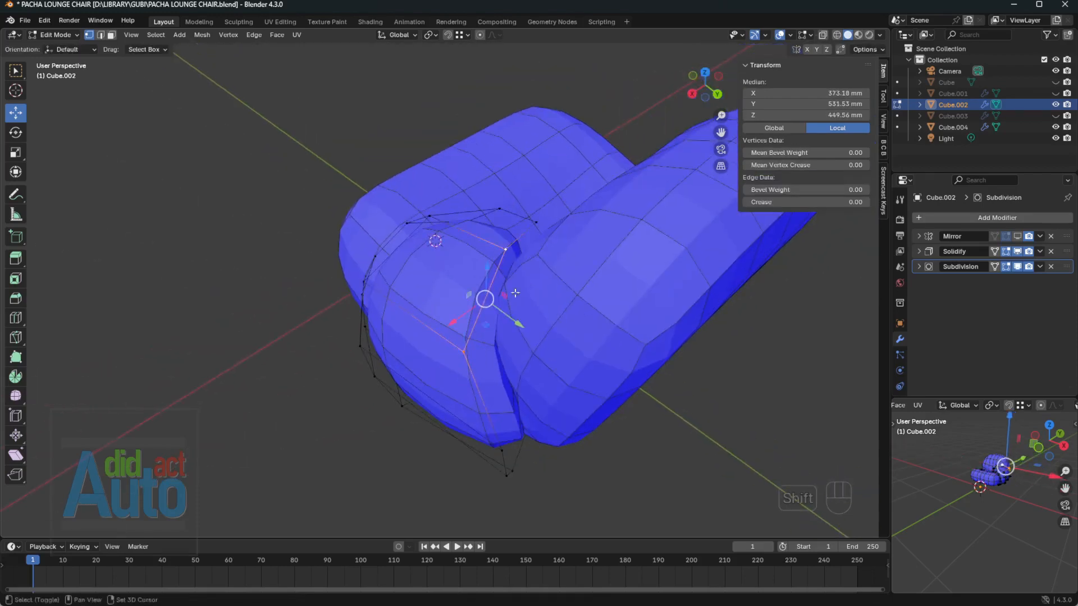
left_click_drag(518, 319, 510, 314)
- Move the pair of vertices on top of the armrest's rear edge forward along Y
left_click(501, 242)
left_click(532, 218, "shift")
left_click_drag(547, 245, 538, 240)
middle_click_drag(538, 239, 516, 196)
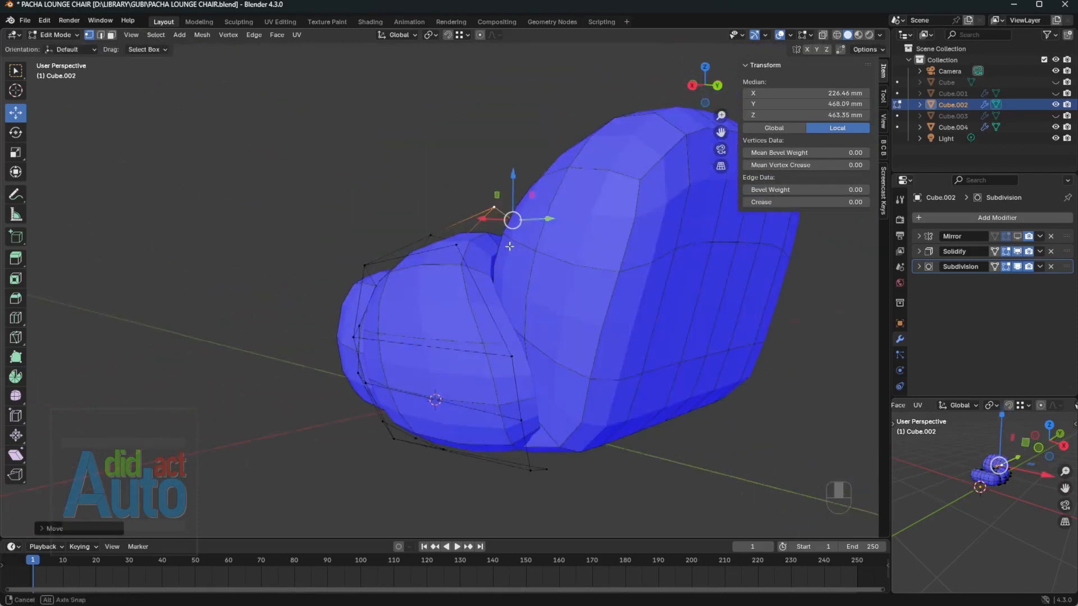
- Select two vertices on the armrest's outer rear side and shift them slightly forward along Y
left_click(507, 357)
middle_click_drag(508, 357, 514, 399)
left_click(557, 352)
left_click(455, 384, "shift")
left_click_drag(480, 420, 473, 415)
- Reposition the single vertex at the armrest's bottom rear corner to tighten that corner
middle_click_drag(500, 417, 520, 361)
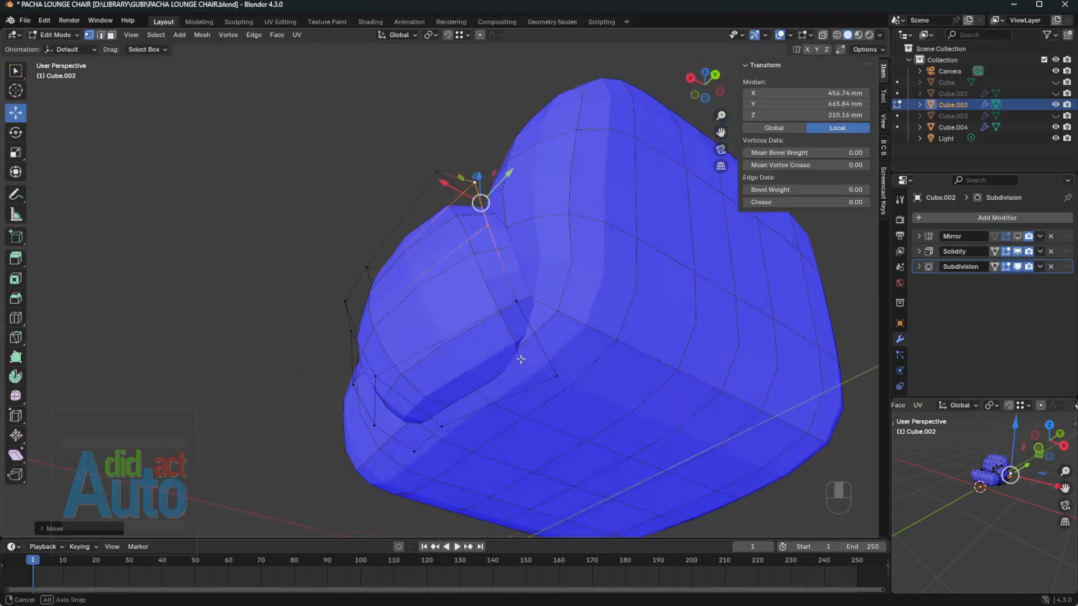
left_click(555, 375)
left_click_drag(528, 361, 486, 330)
middle_click_drag(404, 357, 528, 359)
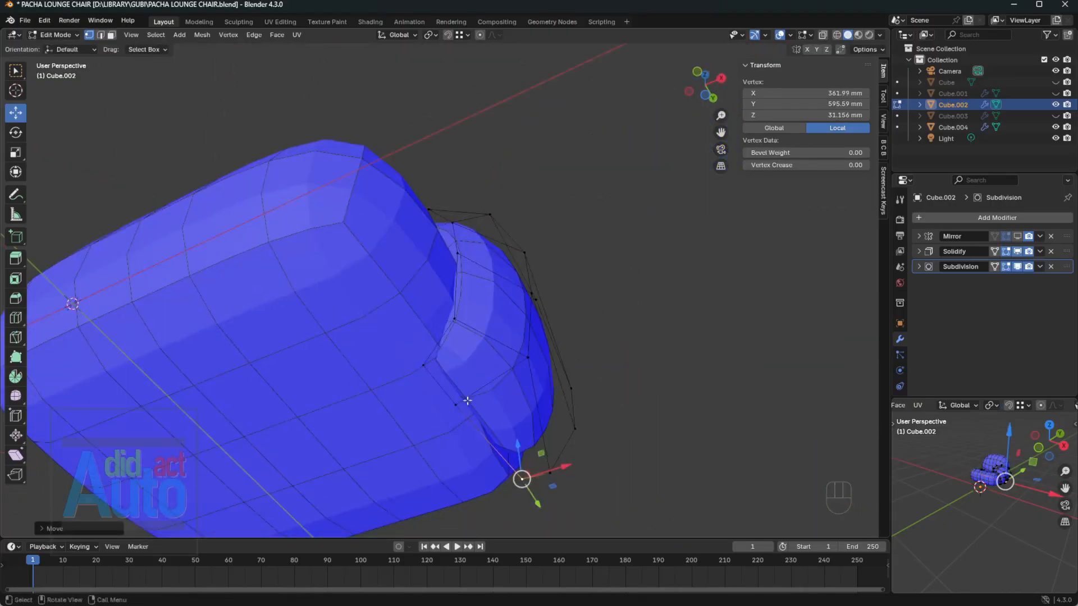
- Nudge two neighbouring vertices on the armrest's underside and leave mesh editing
left_click(470, 400)
left_click(443, 362, "shift")
left_click_drag(492, 370, 494, 365)
middle_click_drag(503, 338, 504, 337)
middle_click_drag(475, 438, 530, 453)
key("Tab")
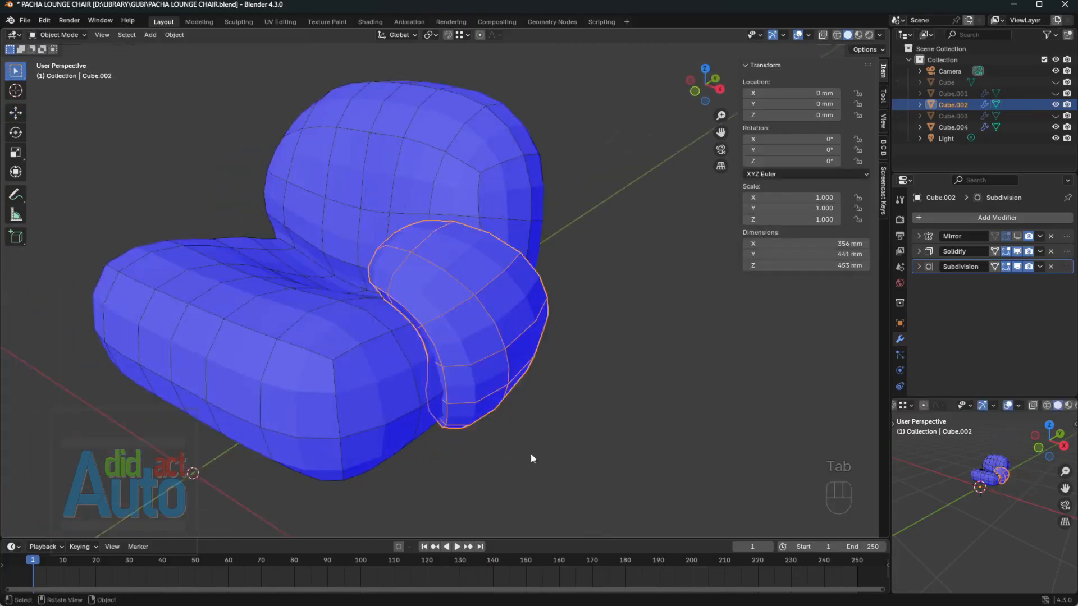
- Enable the armrest's Mirror modifier in the viewport and compare the complete chair with the reference picture
scroll(533, 449, "down", 1)
key("alt+z")
key("alt+z")
key("alt+Tab")
left_click(544, 371)
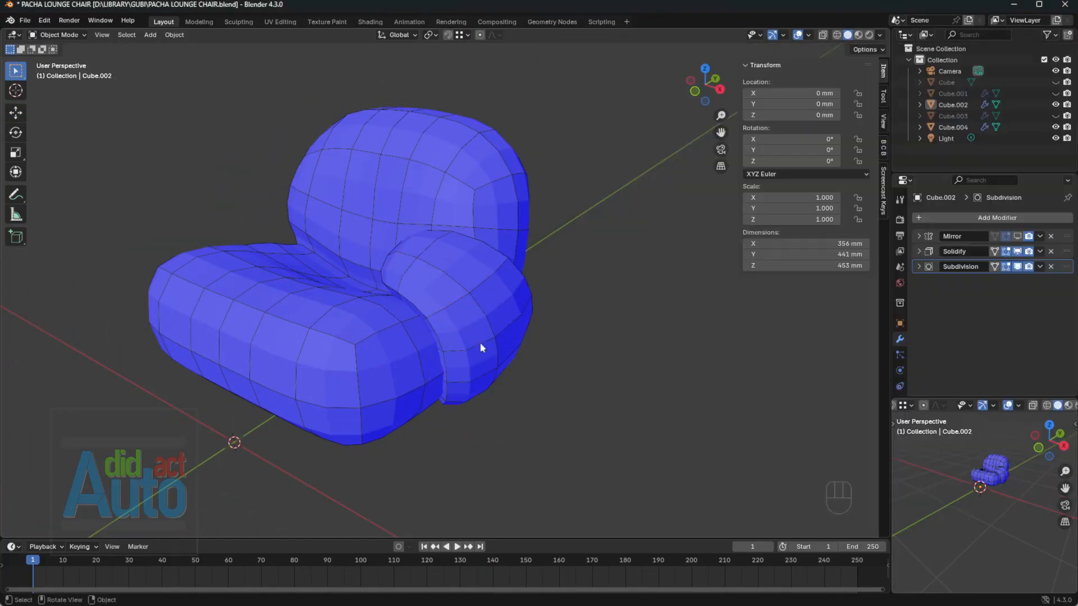
left_click(548, 390)
key("alt+z")
key("alt+z")
key("alt+Tab")
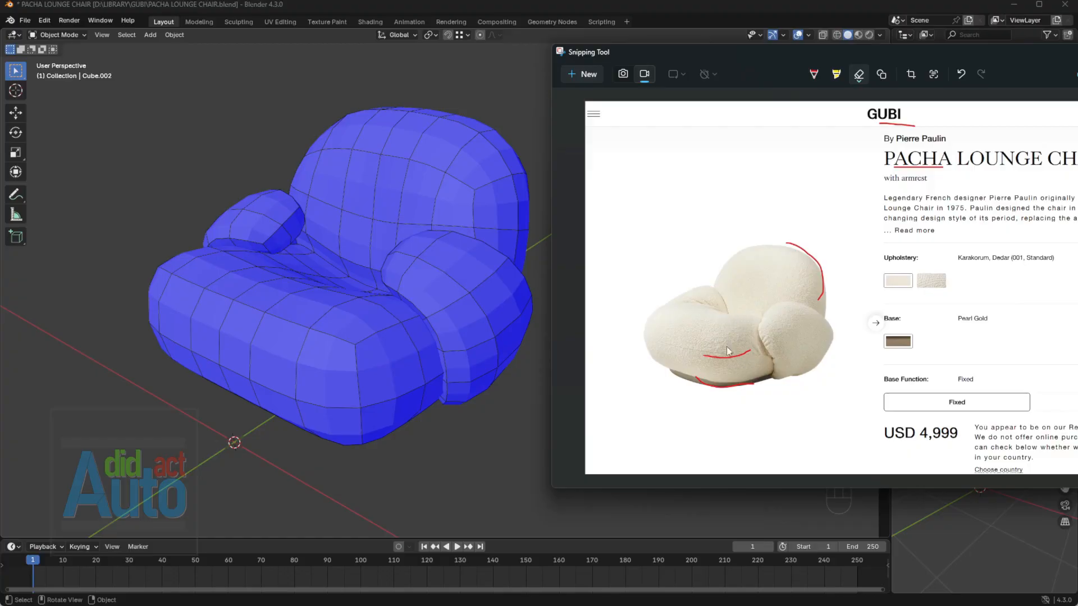
key("alt+Tab")
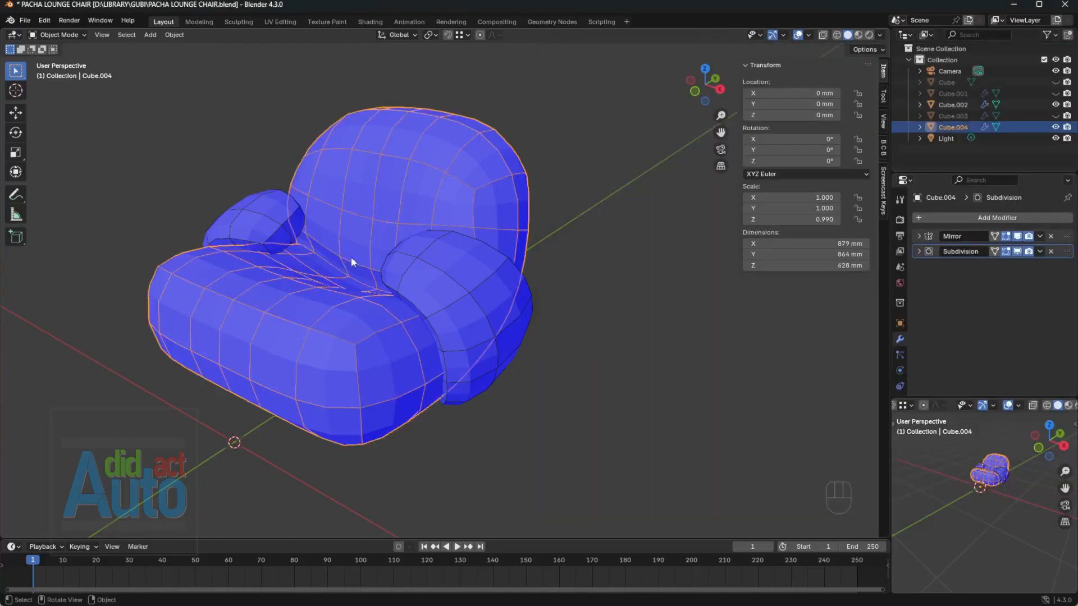
- Edit the armrest mesh, moving the vertices at its inner end inward along X and lowering them along Z
scroll(415, 294, "up", 5)
key("Tab")
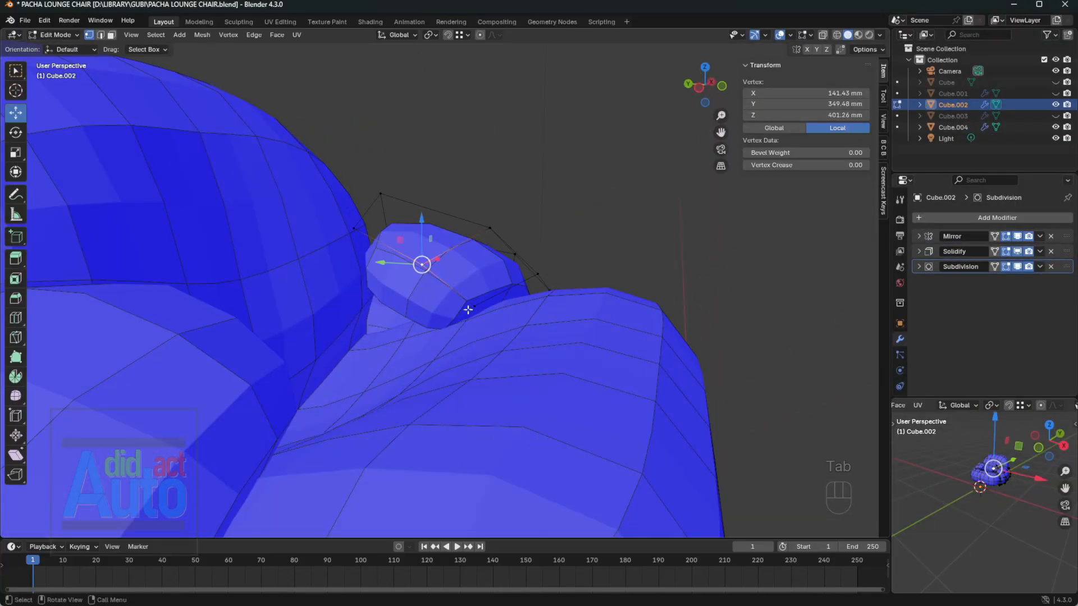
left_click_drag(415, 232, 405, 296)
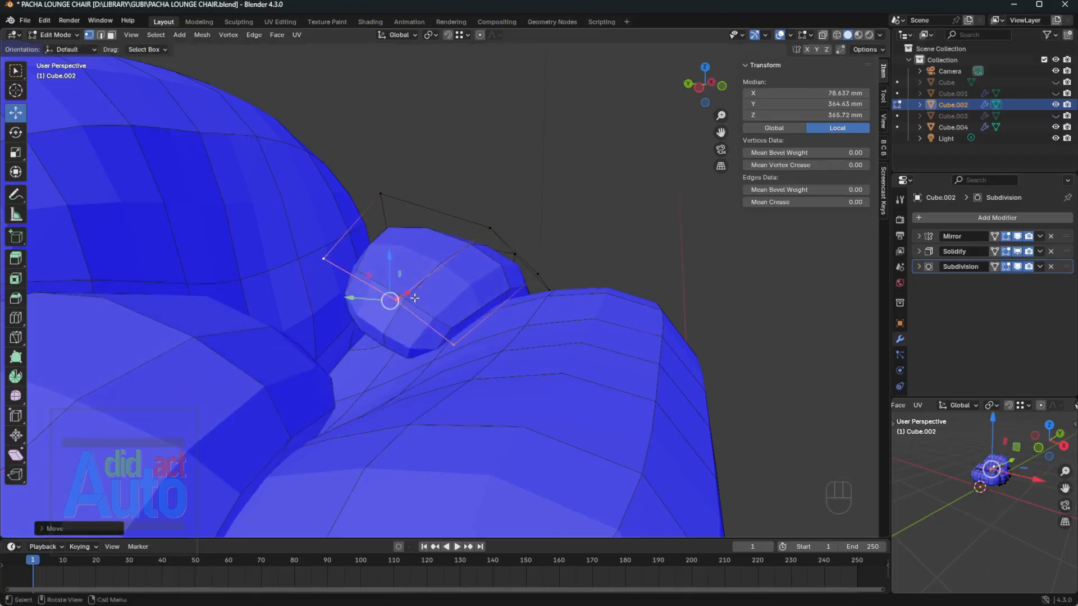
middle_click_drag(406, 296, 293, 287)
left_click_drag(283, 247, 298, 272)
- Add a centred loop cut across the inner part of the armrest
key("ctrl+r")
left_click(367, 253)
key("Escape")
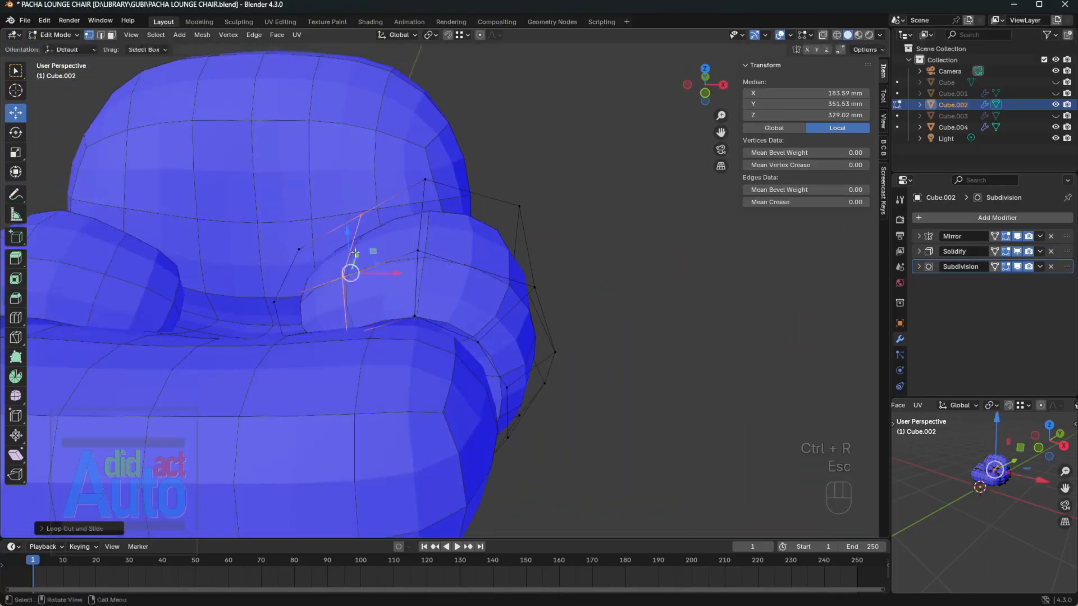
- Select the lower vertices at the armrest's inner end and move them backward along Y
middle_click_drag(367, 252, 454, 283)
left_click(432, 443)
left_click_drag(398, 425, 421, 448)
left_click(316, 356)
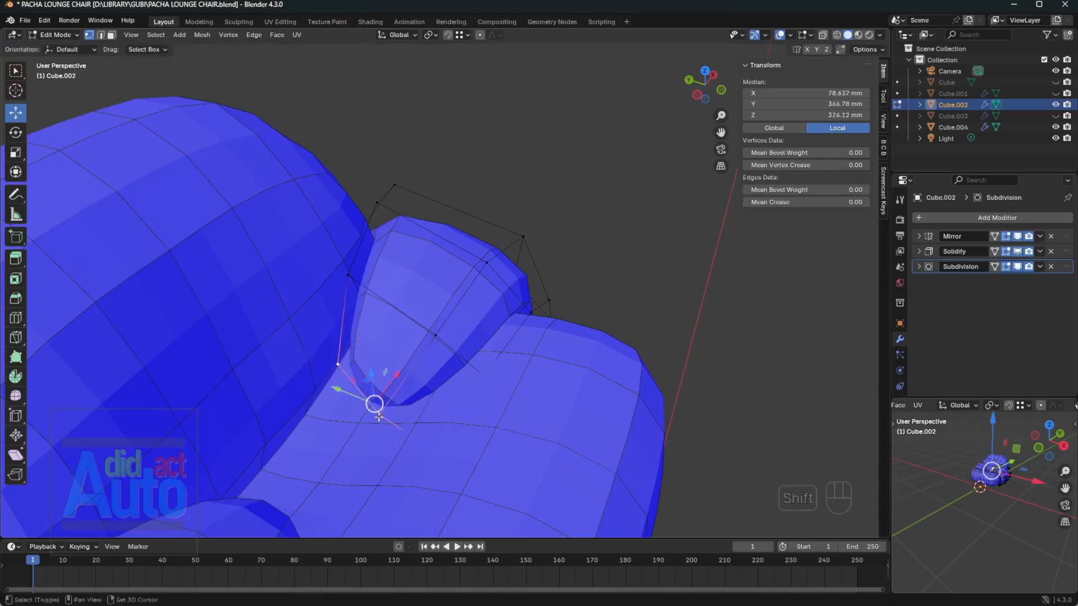
left_click_drag(337, 387, 321, 379)
- Lower a vertex at the armrest's inner end along Z and adjust its position along Y
middle_click_drag(348, 368, 377, 343)
left_click(368, 342)
left_click_drag(369, 306, 371, 328)
left_click_drag(330, 362, 344, 365)
- Shift further lower vertices of the armrest's inner end backward along Y and select the inner end vertices
left_click_drag(415, 371, 457, 420)
left_click_drag(396, 395, 336, 364)
left_click(383, 367)
left_click_drag(396, 374, 440, 418, "shift")
left_click_drag(365, 383, 350, 373)
middle_click_drag(416, 387, 337, 284)
left_click_drag(317, 279, 373, 321)
left_click(328, 342, "shift")
left_click(328, 342, "shift")
- In Front view, with Cube shown temporarily instead of Cube.004, move the armrest's inner end vertices outward along X and down along Z
key("grave")
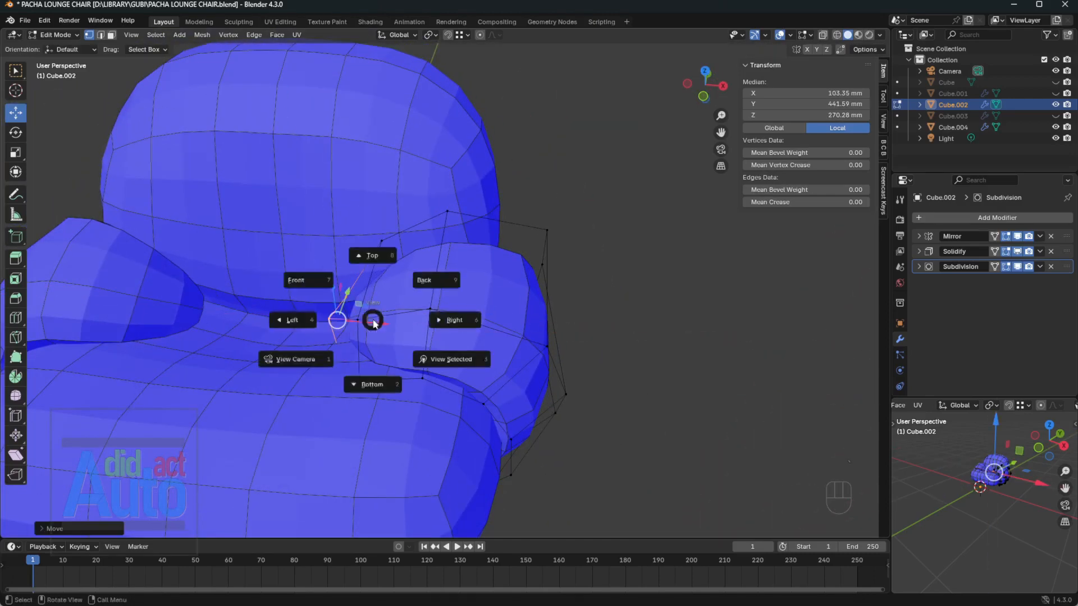
left_click(307, 281)
left_click(1056, 128)
left_click(1055, 81)
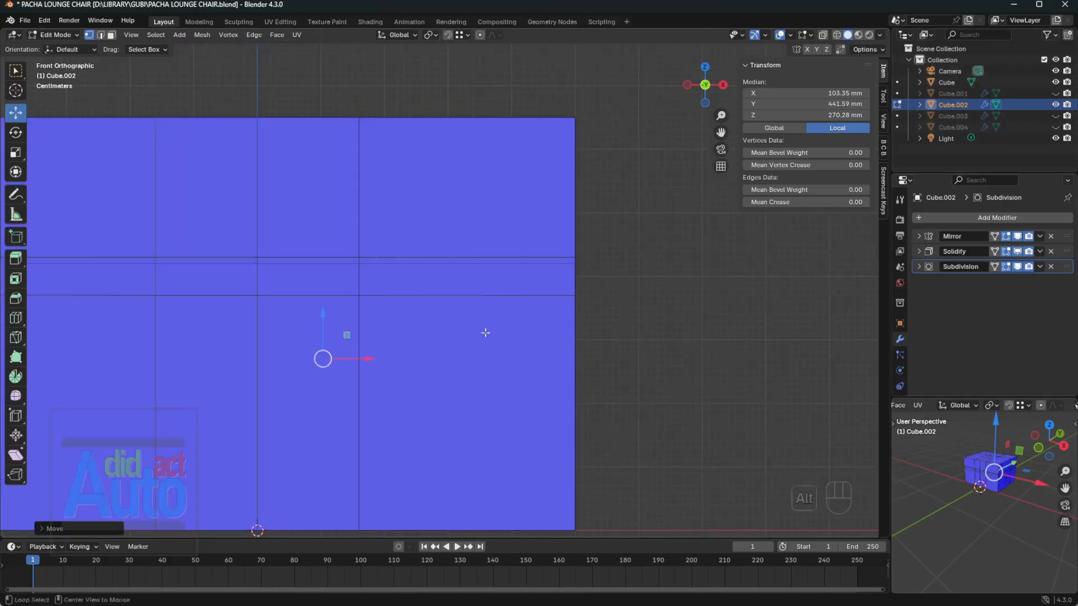
key("alt+z")
left_click_drag(362, 360, 385, 366)
left_click_drag(348, 326, 348, 334)
left_click(1056, 128)
left_click(1055, 82)
key("alt+z")
mouse_move(500, 255)
middle_mouse_down()
mouse_move(455, 283)
mouse_move(503, 261)
middle_mouse_up()
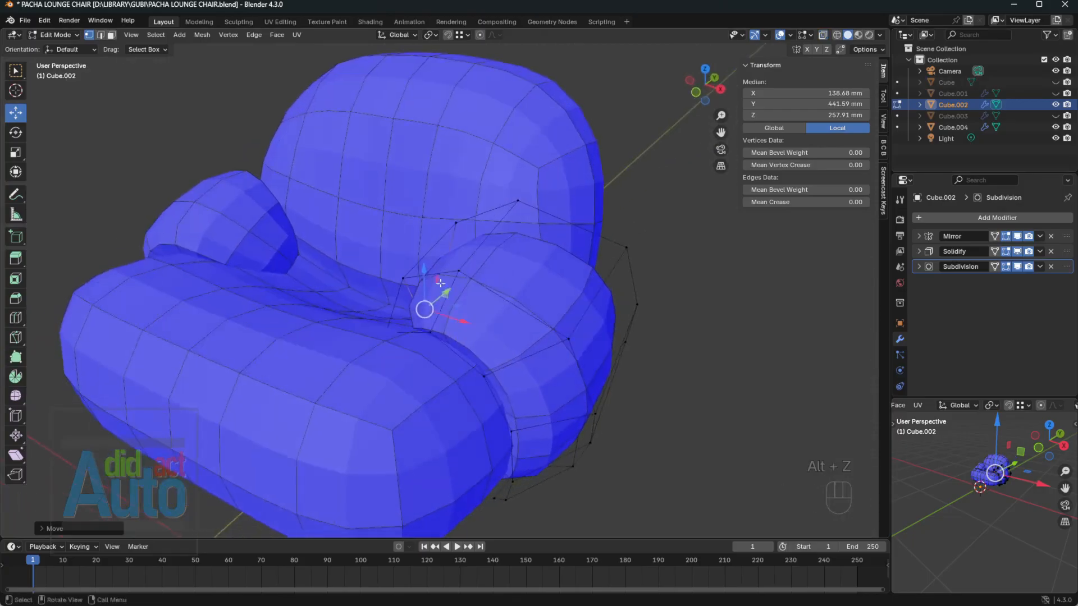
- Move the vertex under the armrest's front inner edge backward along Y and lower the adjacent inner vertex along Z
scroll(498, 275, "up", 3)
middle_click_drag(421, 331, 488, 377)
left_click(473, 408)
mouse_move(462, 389)
left_mouse_down()
mouse_move(446, 372)
mouse_move(455, 381)
left_mouse_up()
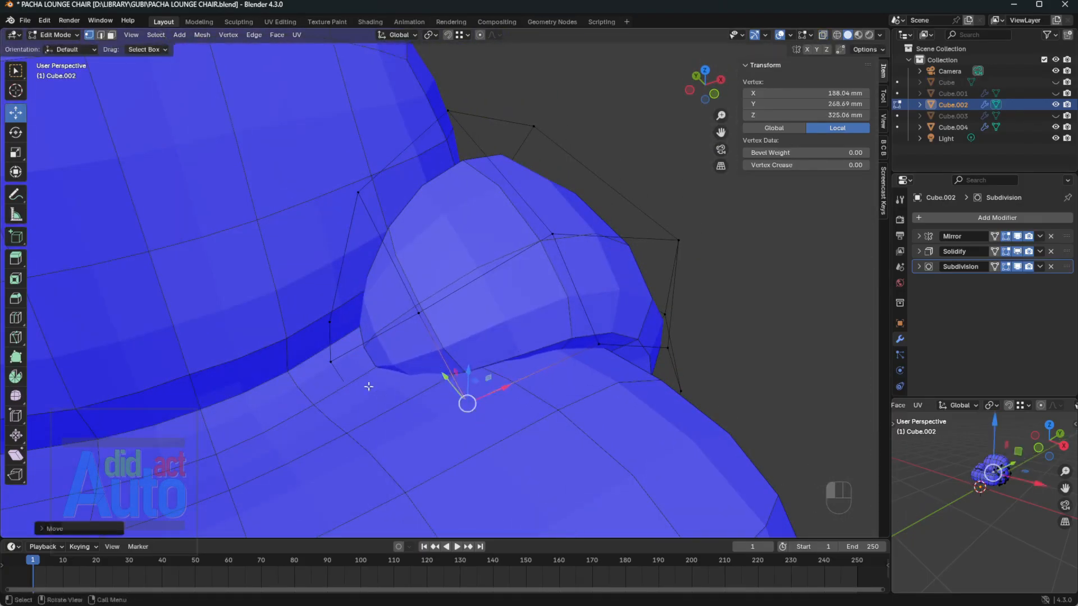
left_click(343, 383)
left_click_drag(341, 352, 338, 365)
- Leave mesh editing and compare the whole chair with the reference picture
middle_click_drag(583, 364, 507, 339)
scroll(507, 339, "down", 2)
key("Tab")
scroll(507, 339, "down", 2)
left_click(634, 326)
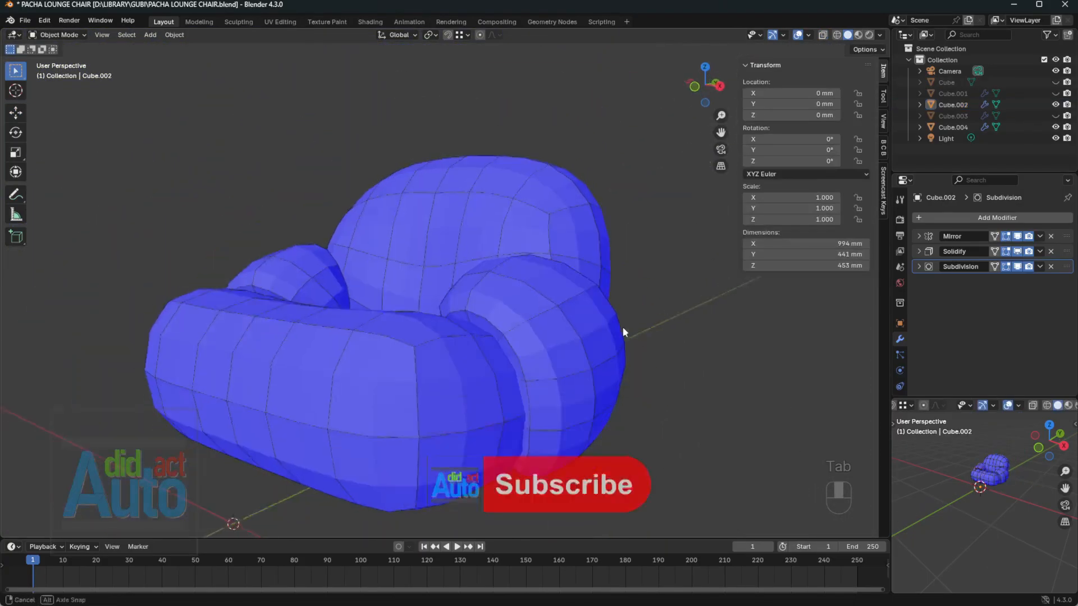
middle_click_drag(622, 327, 505, 334)
key("alt+Tab")
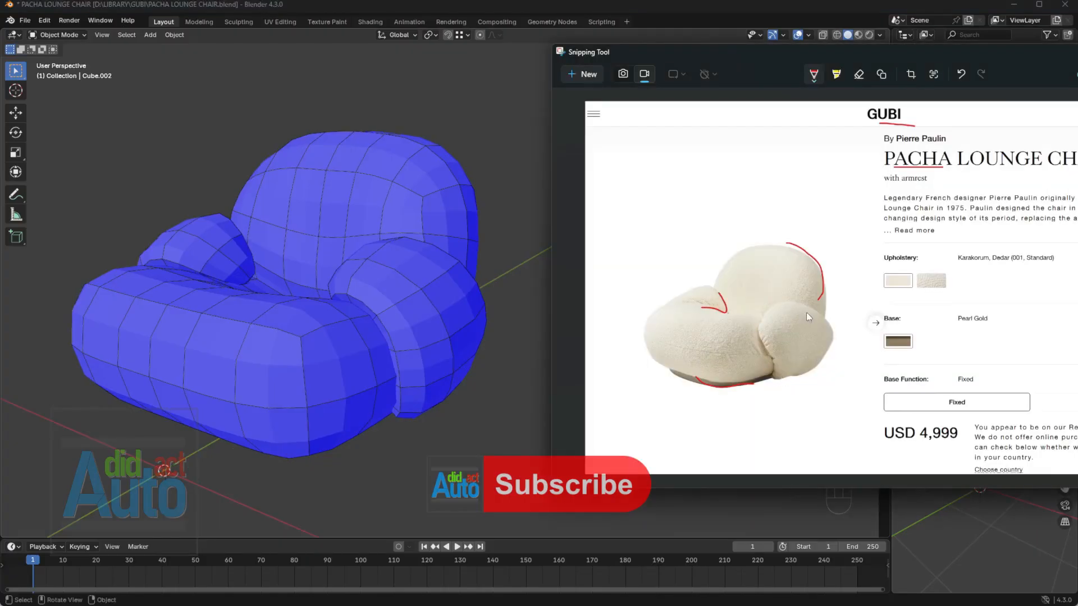